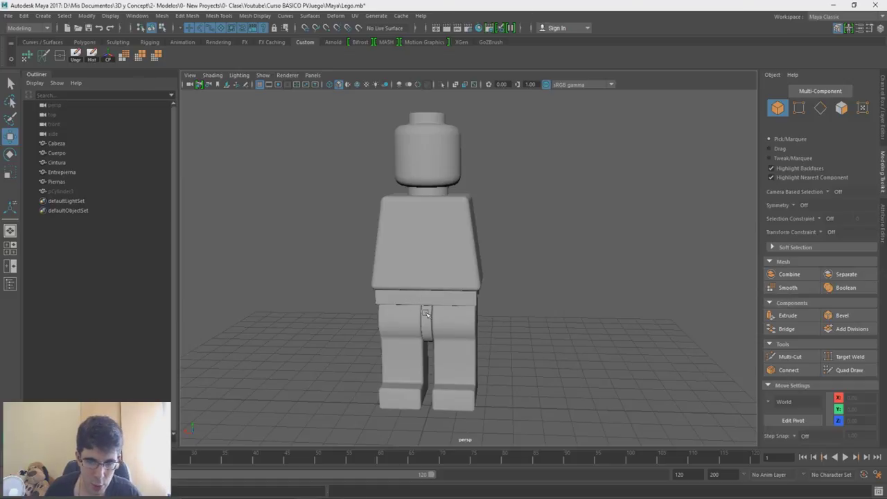
Step: View the LEGO figure from several angles, switch to Photos and examine the arms in the Spider-Man reference image
alt+drag(497, 326, 515, 315)
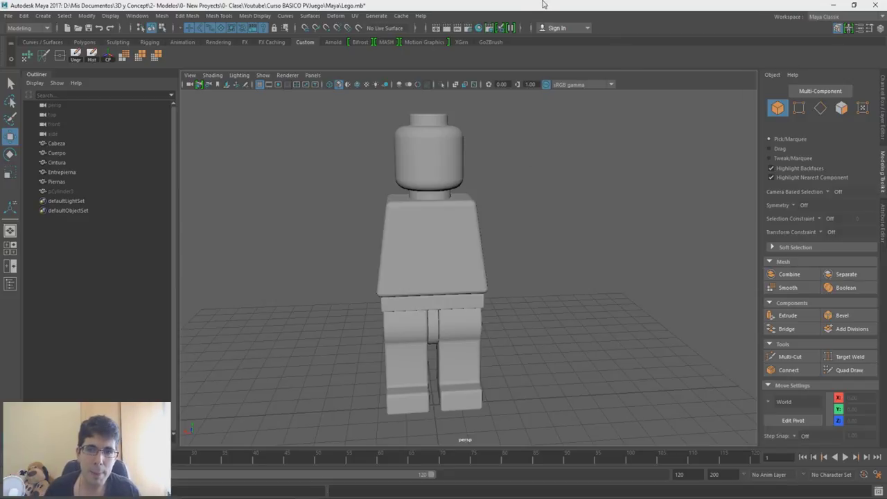
alt+drag(543, 110, 515, 109)
alt+middle_drag(467, 214, 466, 198)
alt+drag(467, 199, 484, 253)
alt+middle_drag(493, 253, 471, 233)
click(382, 497)
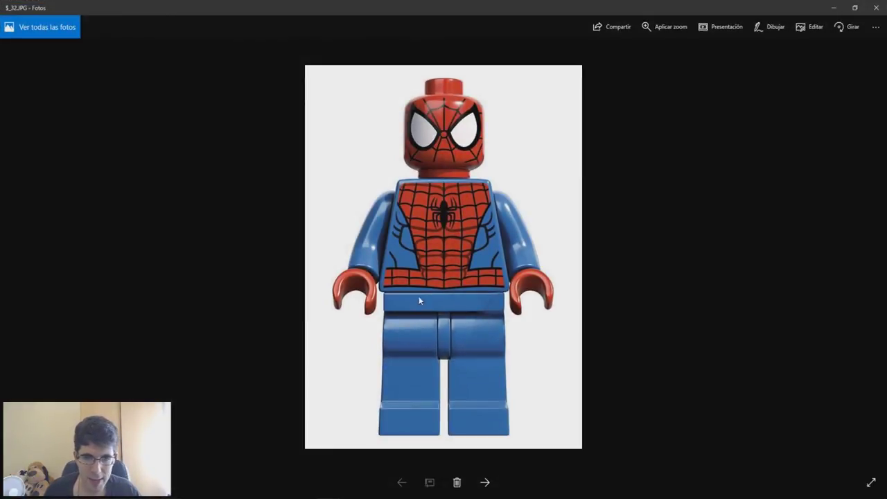
scroll(419, 296, up, 2)
drag(505, 250, 469, 289)
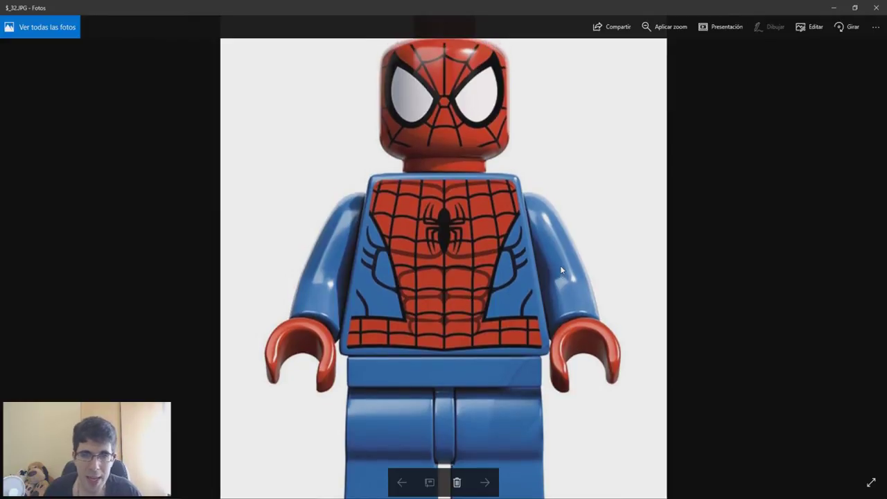
scroll(519, 280, up, 1)
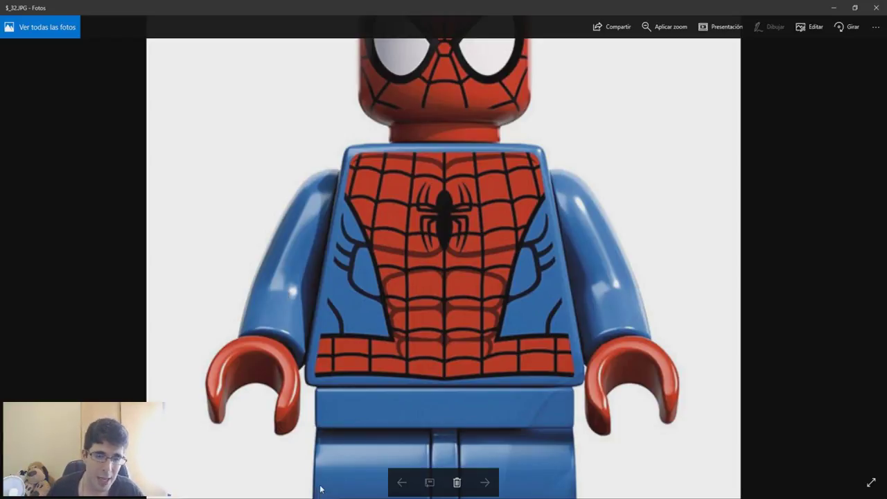
Step: Switch back to Maya, select vertices on the figure's head and scale them slightly
mouse_move(306, 498)
click(346, 472)
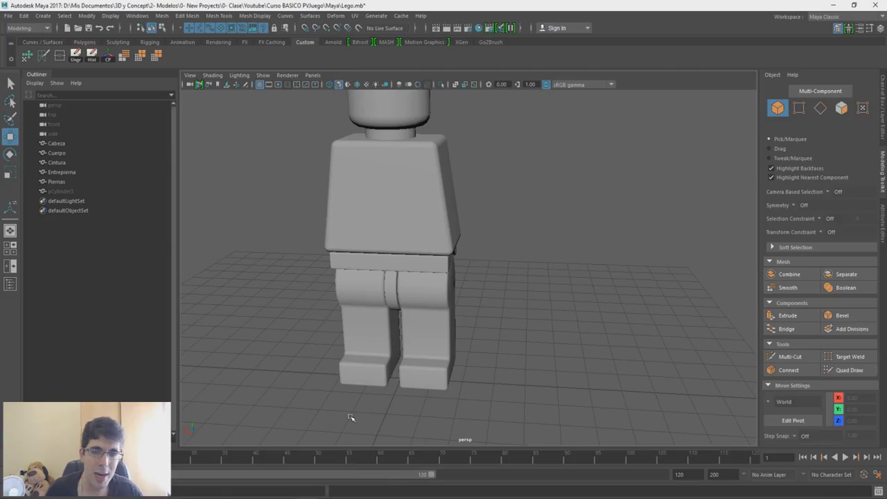
alt+drag(414, 238, 335, 225)
click(444, 167)
alt+drag(521, 154, 528, 152)
scroll(528, 152, down, 1)
right_drag(546, 145, 501, 145)
drag(521, 115, 411, 189)
key(r)
drag(505, 153, 506, 155)
alt+drag(444, 196, 503, 202)
alt+middle_drag(472, 154, 473, 192)
Step: Return to object mode, scale the whole head slightly and deselect it
right_drag(497, 137, 522, 121)
click(445, 160)
alt+drag(462, 176, 502, 176)
drag(415, 158, 416, 159)
key(w)
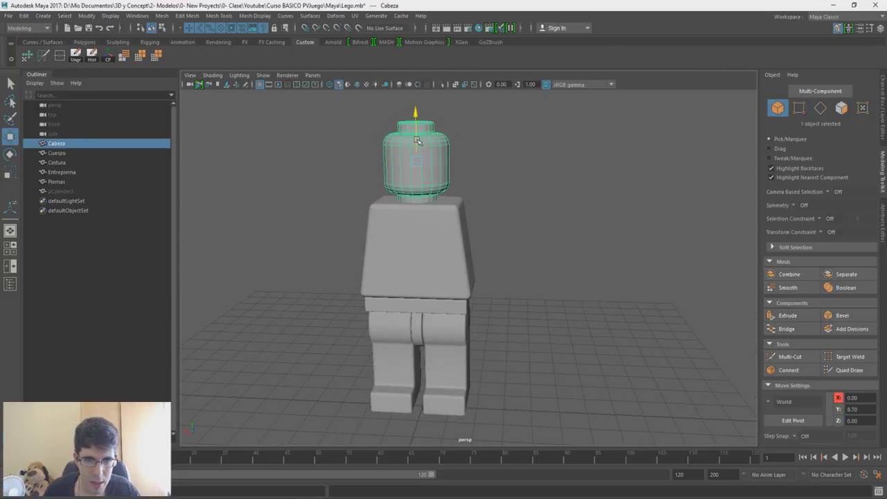
alt+drag(470, 178, 472, 176)
click(492, 176)
alt+drag(513, 197, 488, 221)
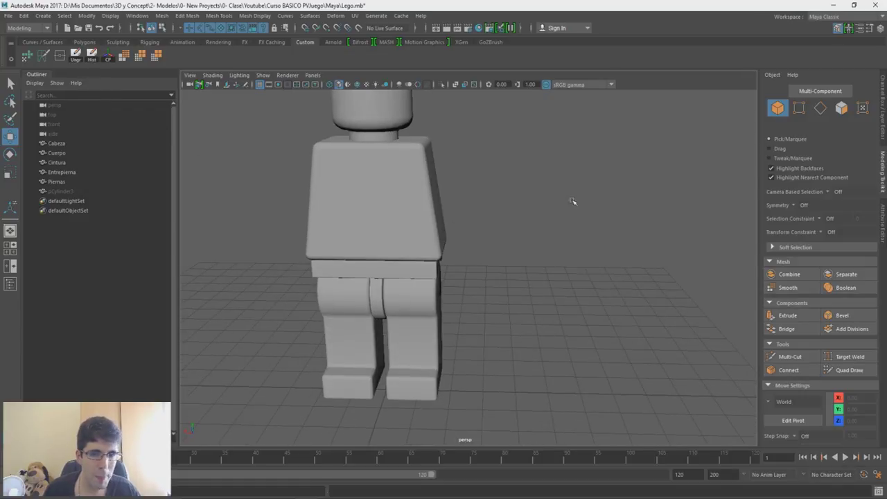
Step: Create a polygon cylinder and place it beside the legs at about X -3.16, Y 3.48
shift+right_drag(522, 337, 477, 339)
drag(354, 360, 439, 319)
alt+right_drag(440, 319, 492, 325)
alt+drag(492, 325, 506, 283)
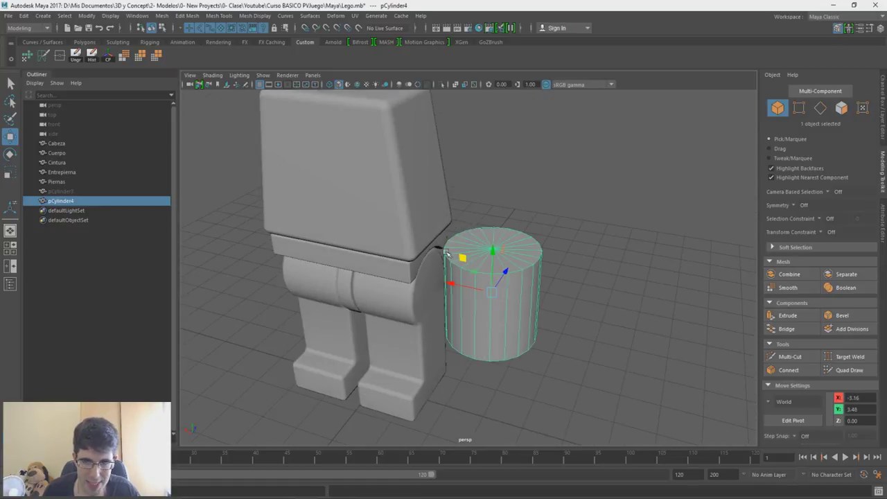
Step: Set the new cylinder's Subdivisions Axis to 15 in its polyCylinder1 inputs
click(883, 101)
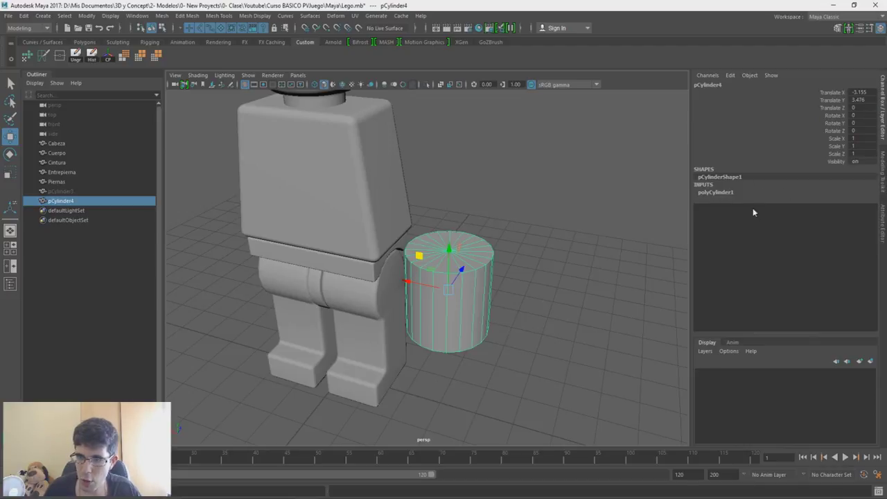
click(714, 192)
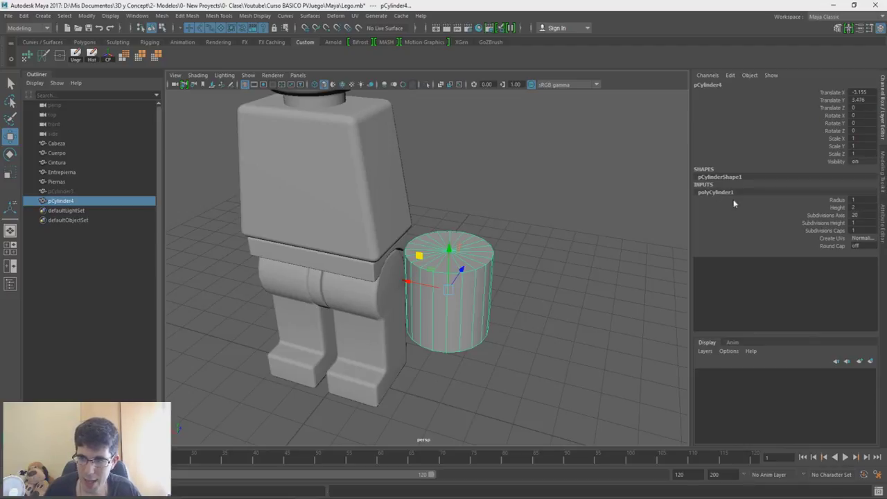
click(855, 214)
key(Return)
Step: Move the cylinder beside the torso and rotate it to about -98.5 in Z, comparing it with the reference image
alt+drag(444, 264, 404, 137)
key(e)
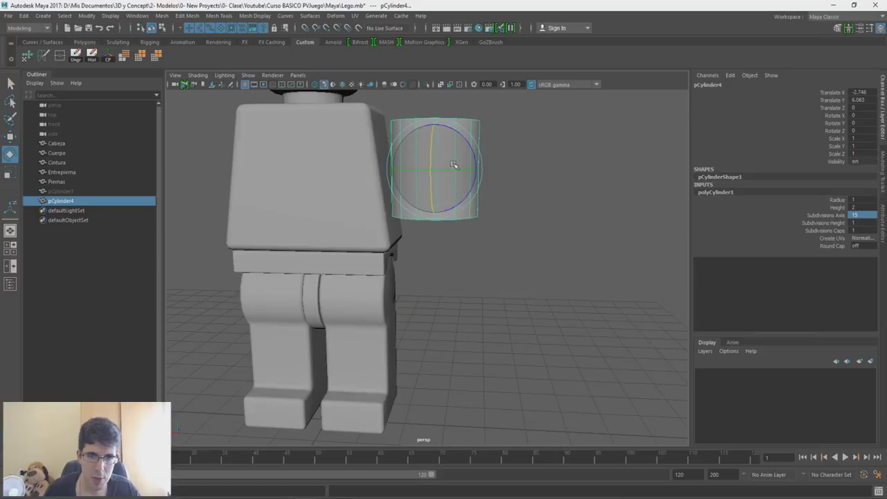
drag(474, 151, 392, 113)
alt+drag(358, 173, 386, 178)
key(alt+Tab)
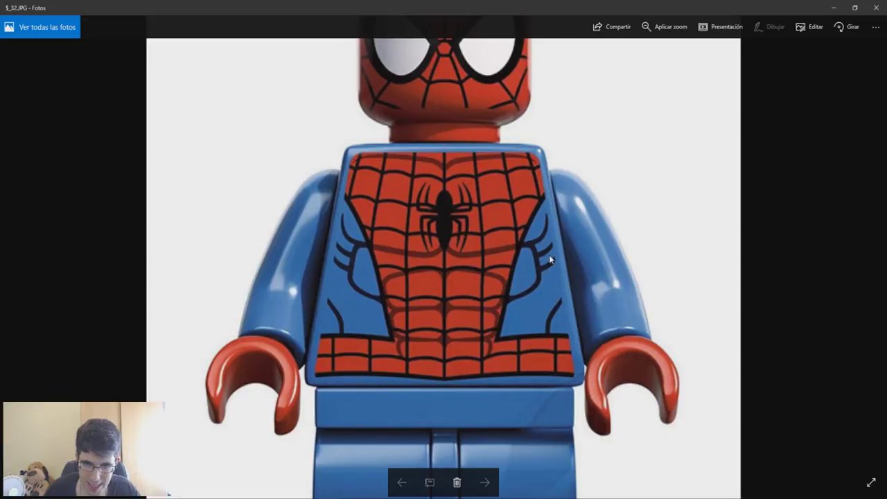
key(alt+Tab)
alt+drag(531, 256, 512, 257)
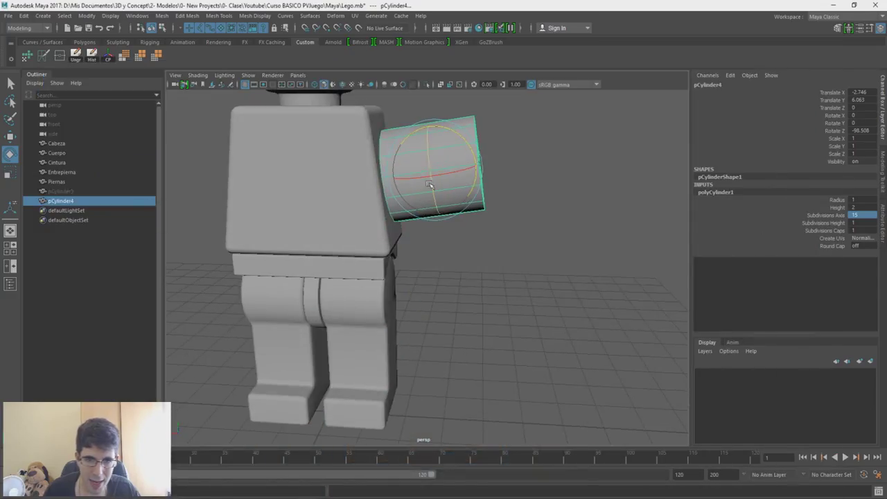
Step: Scale the cylinder uniformly to about 0.665 and position it at the shoulder, about X -2.41, Y 6.63, Z 0.03
key(r)
drag(436, 171, 422, 174)
key(w)
drag(404, 138, 350, 162)
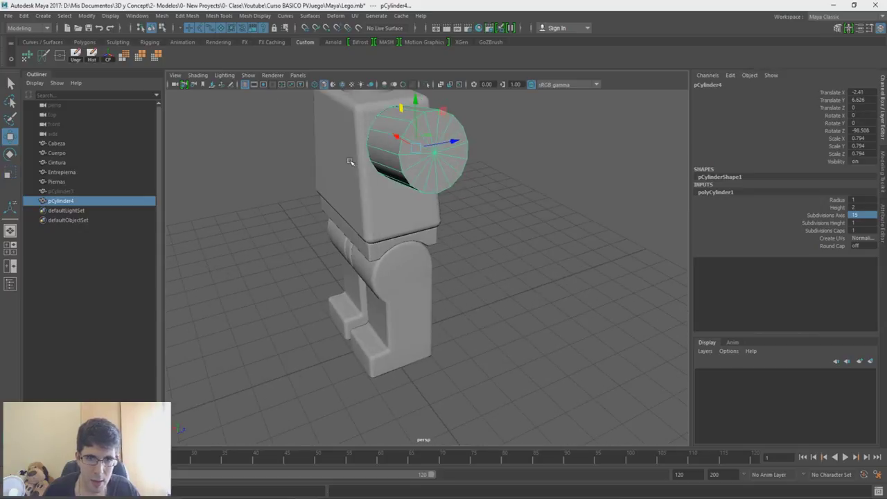
key(r)
drag(415, 148, 379, 148)
key(w)
drag(458, 140, 452, 142)
alt+drag(423, 186, 531, 198)
alt+right_drag(415, 186, 439, 184)
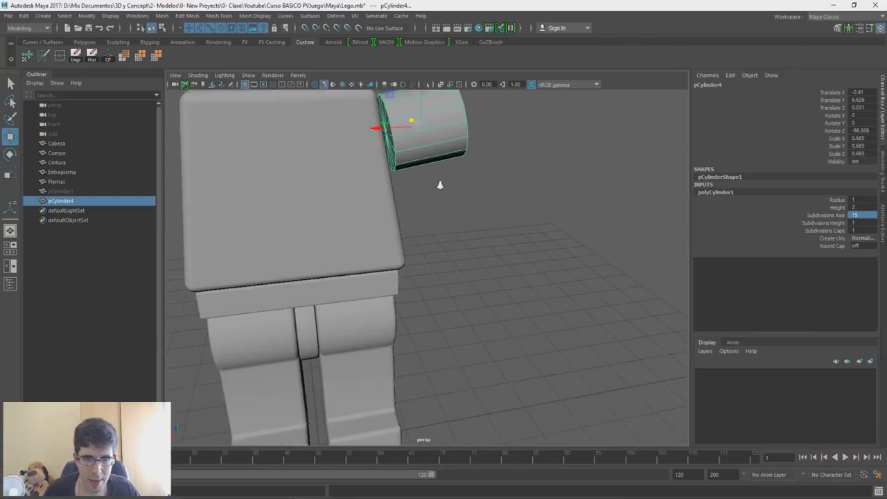
Step: Nudge the shoulder cylinder against the torso to about X -2.26, Y 6.59 and check it against the reference image
alt+drag(439, 185, 419, 177)
alt+middle_drag(419, 177, 427, 224)
alt+right_drag(427, 224, 445, 264)
drag(425, 152, 413, 155)
alt+drag(442, 238, 447, 225)
alt+right_drag(447, 248, 431, 234)
alt+drag(442, 262, 446, 272)
key(alt+Tab)
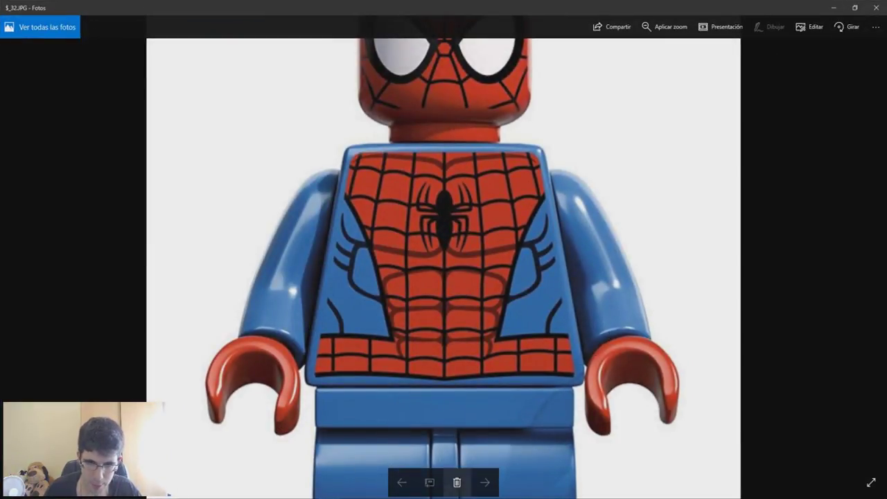
key(alt+Tab)
Step: Duplicate the shoulder cylinder and rotate the copy to about 27.9 in X and -7.9 in Z
key(ctrl+d)
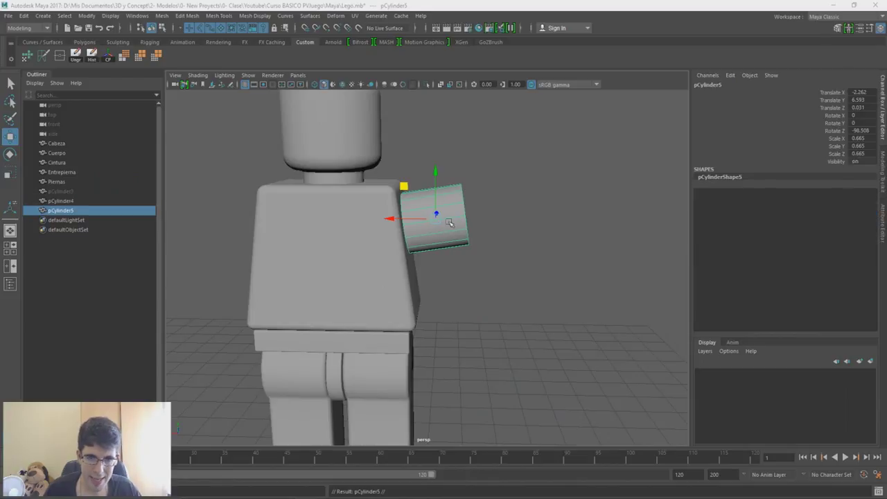
key(e)
drag(467, 191, 474, 252)
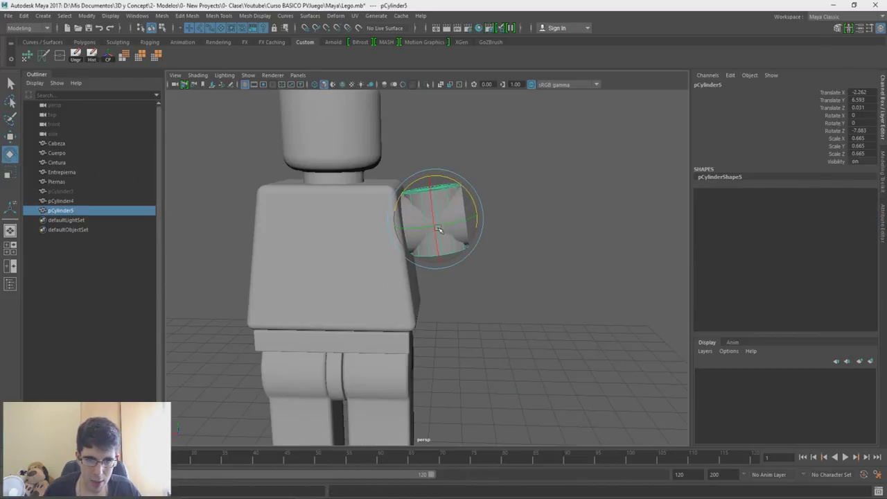
drag(431, 201, 436, 228)
alt+drag(538, 231, 466, 244)
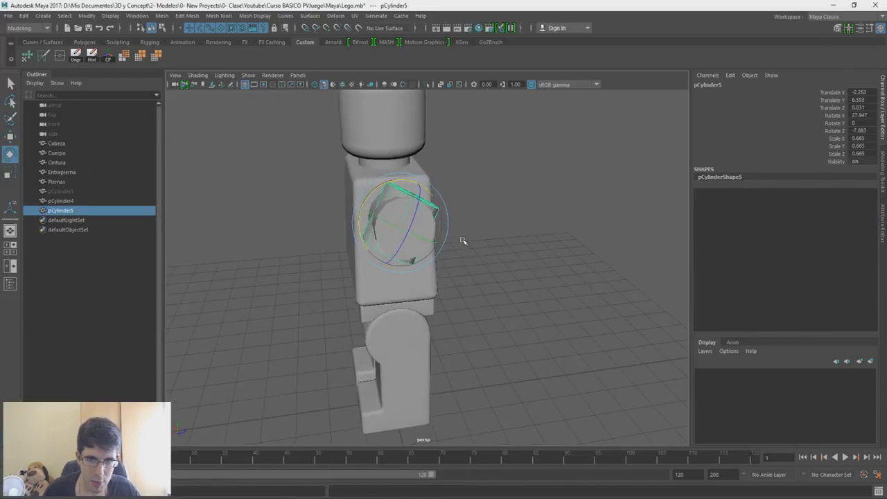
Step: Move the duplicated cylinder below the shoulder as the forearm and scale it uniformly to about 0.574
key(w)
drag(413, 191, 463, 305)
key(r)
key(w)
drag(398, 257, 414, 255)
Step: Rotate the forearm cylinder to about 27.9, 0.75, -9.3 and position it at about X -2.41, Y 5.17
key(e)
drag(478, 289, 504, 301)
key(w)
drag(418, 257, 417, 255)
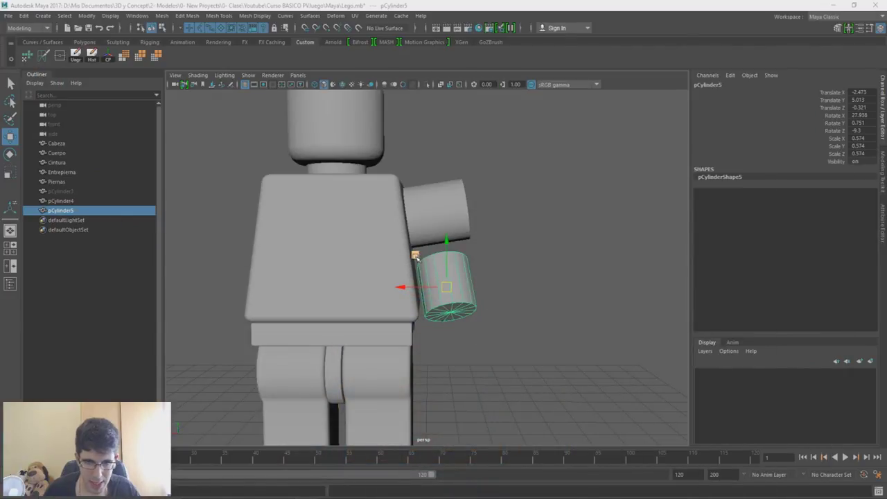
drag(417, 258, 414, 250)
mouse_move(463, 319)
alt+mouse_down()
mouse_move(384, 311)
mouse_move(463, 322)
alt+mouse_up()
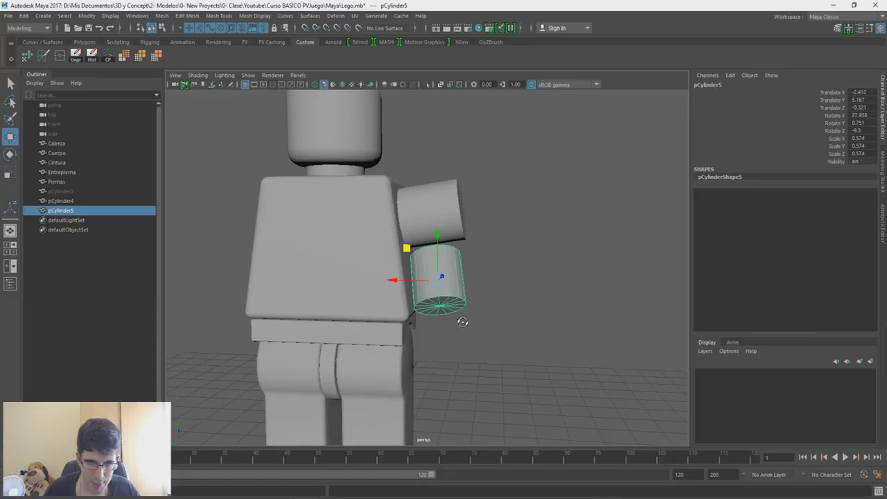
Step: Scale the shoulder cylinder uniformly to about 0.632 and shift it to about X -2.25
click(435, 215)
key(r)
drag(433, 214, 408, 184)
key(w)
alt+drag(434, 236, 416, 241)
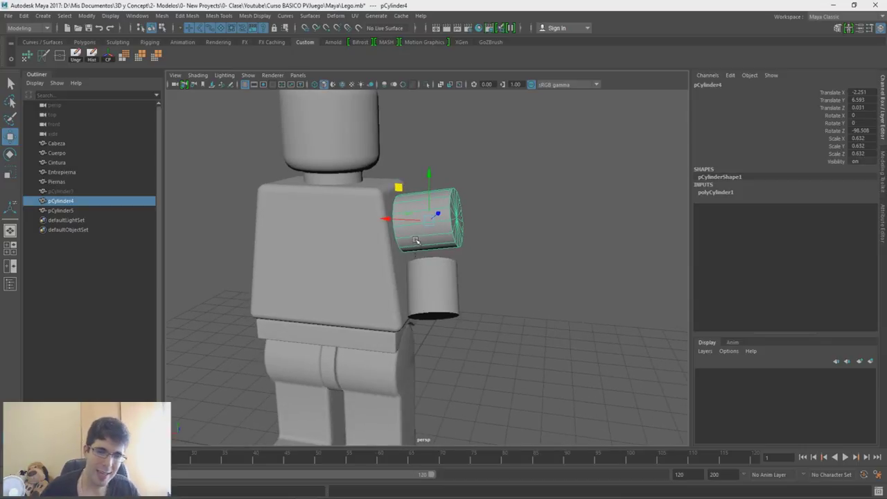
Step: Examine the gap between the shoulder and forearm cylinders and compare the arm with the reference image
alt+drag(491, 250, 432, 291)
scroll(430, 295, up, 3)
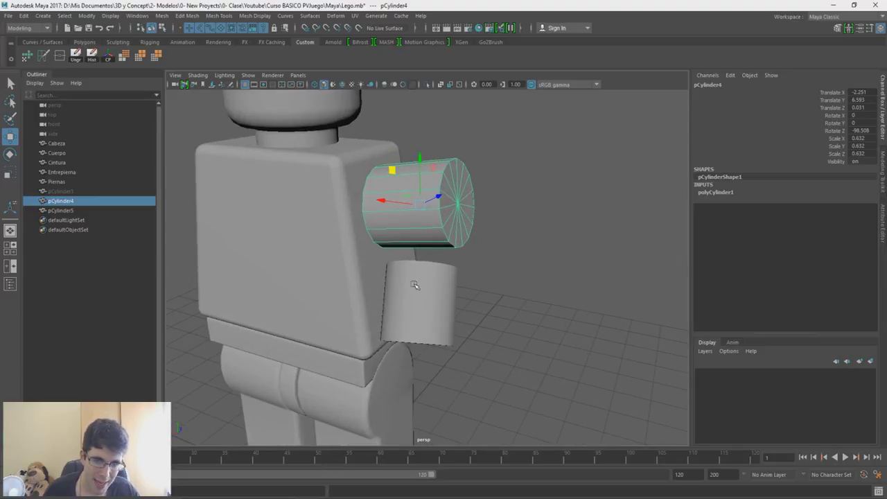
alt+drag(392, 266, 406, 254)
key(alt+Tab)
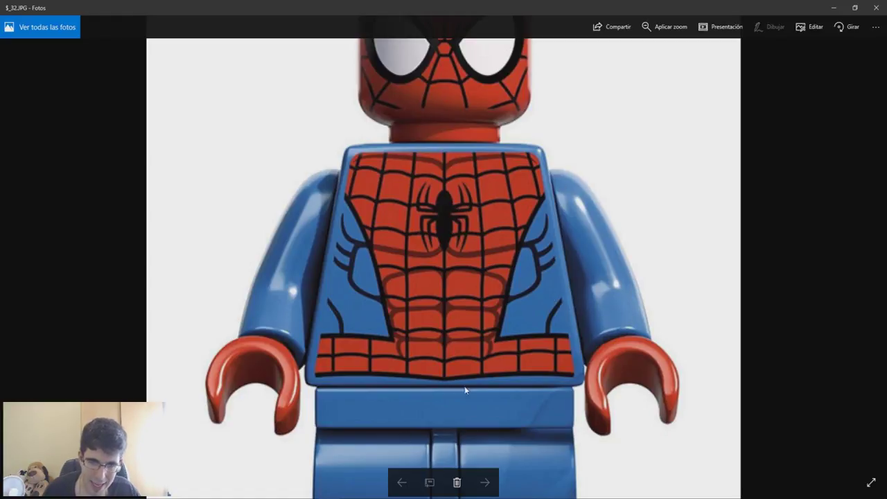
key(alt+Tab)
alt+drag(413, 271, 438, 250)
scroll(438, 250, up, 3)
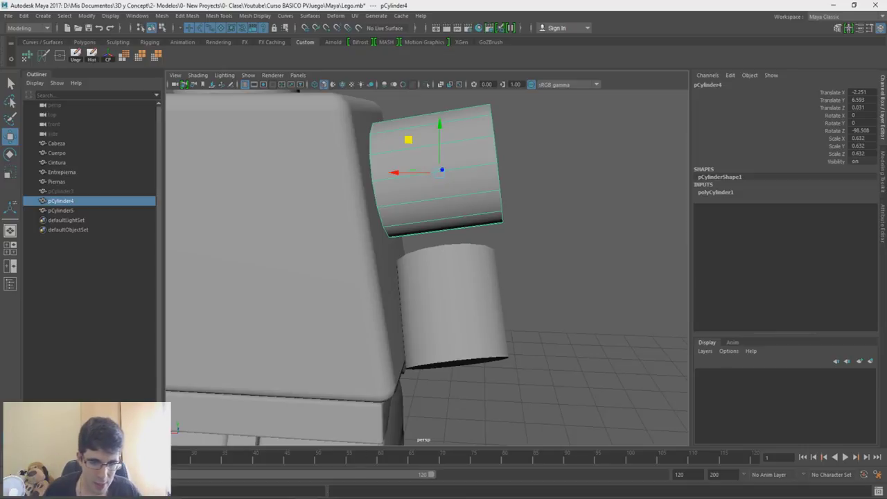
Step: Sketch the upper arm, elbow and wrist outlines over a screen capture of the reference image, then close the sketch
key(alt+Tab)
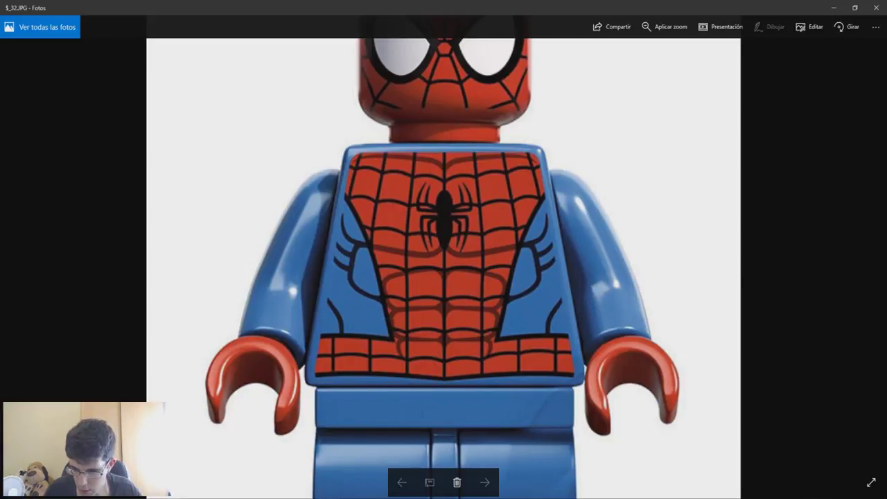
key(super+w)
click(792, 323)
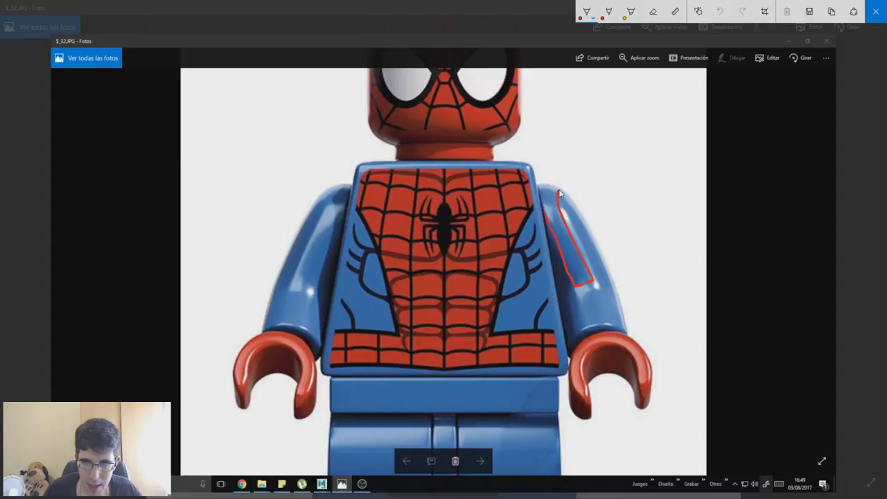
drag(544, 214, 545, 216)
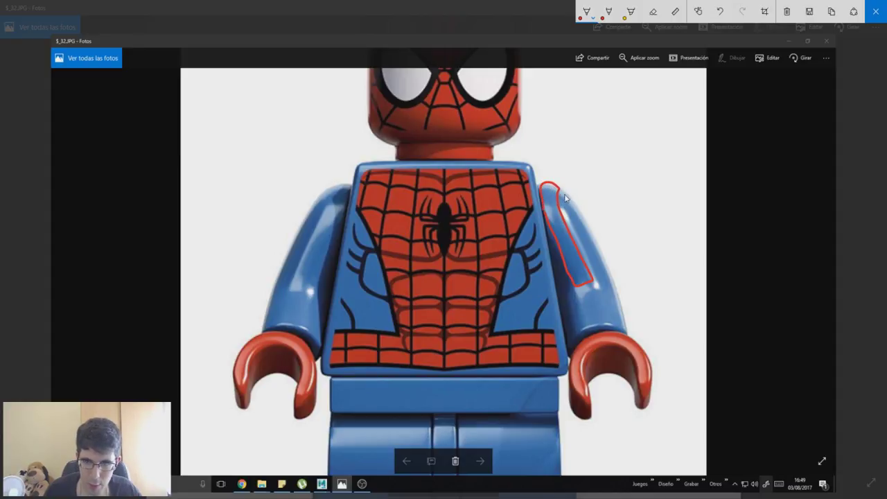
drag(592, 240, 613, 287)
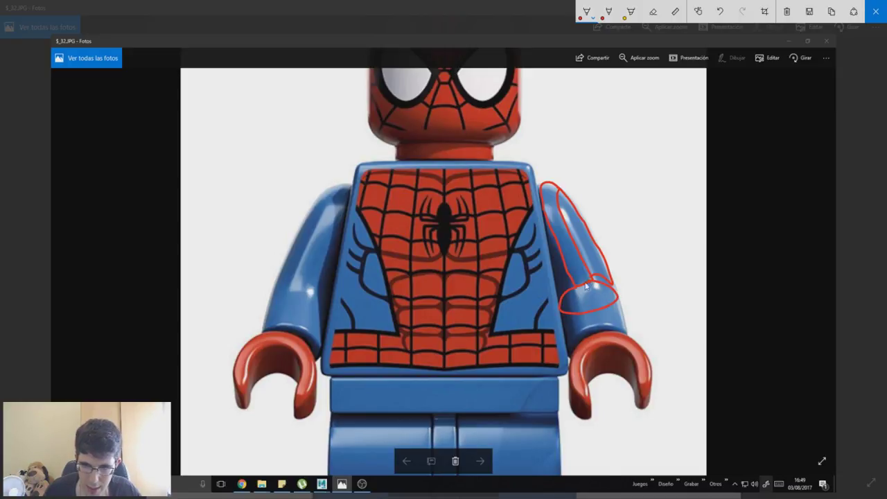
mouse_move(575, 339)
mouse_down()
mouse_move(622, 348)
mouse_move(582, 362)
mouse_move(568, 344)
mouse_up()
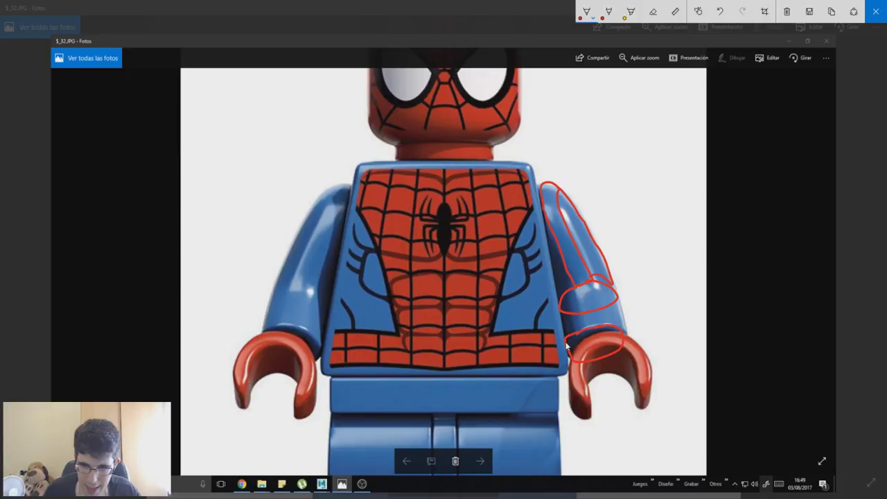
drag(615, 297, 627, 341)
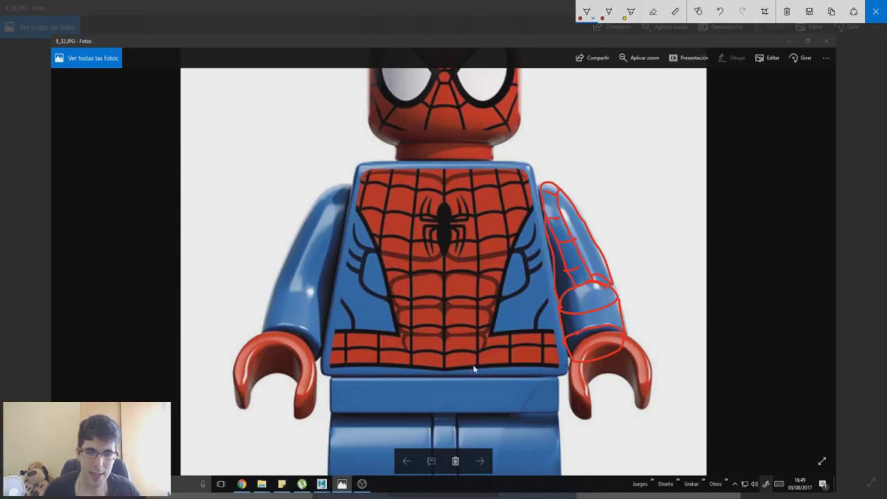
click(875, 11)
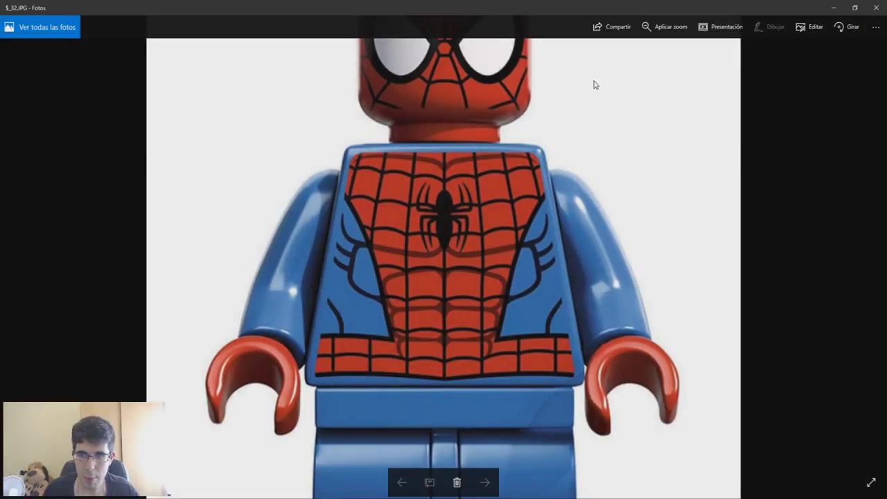
Step: Return to Maya and delete the outer cap faces of the shoulder cylinder, using drag selection to pick them
mouse_move(305, 498)
click(362, 468)
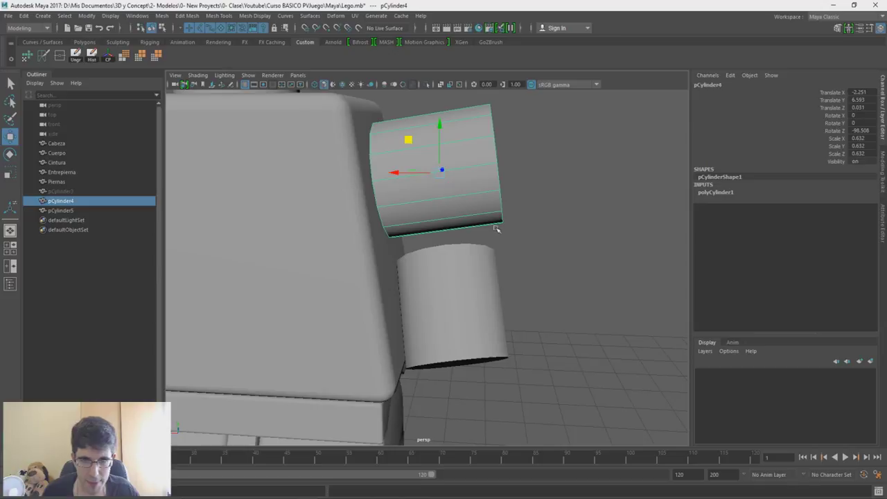
right_drag(549, 181, 550, 193)
alt+drag(551, 193, 493, 200)
click(418, 125)
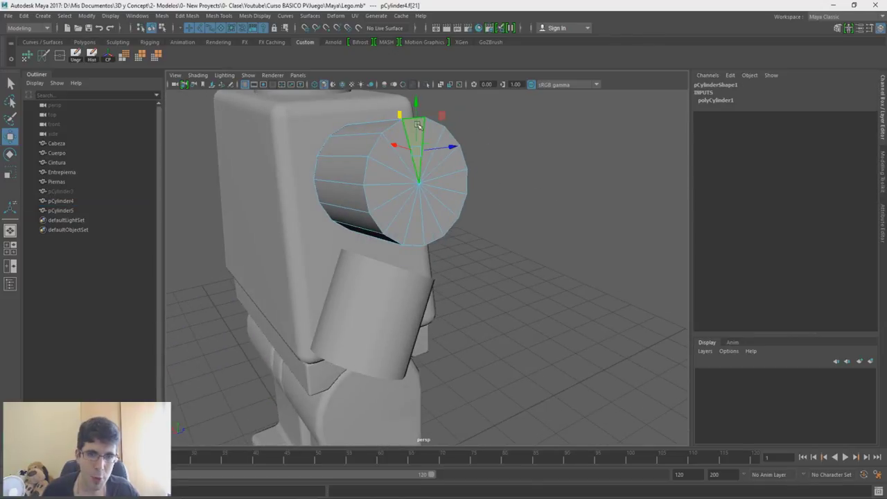
alt+right_drag(451, 164, 453, 190)
alt+middle_drag(464, 135, 458, 192)
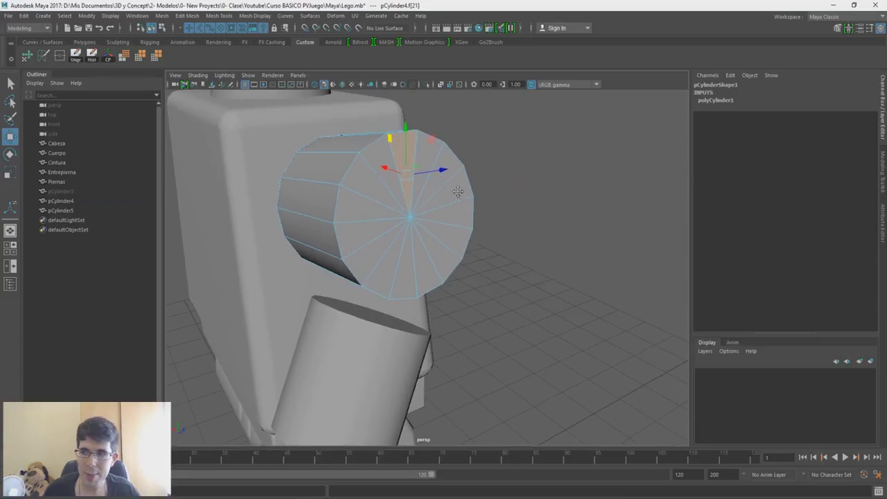
click(883, 186)
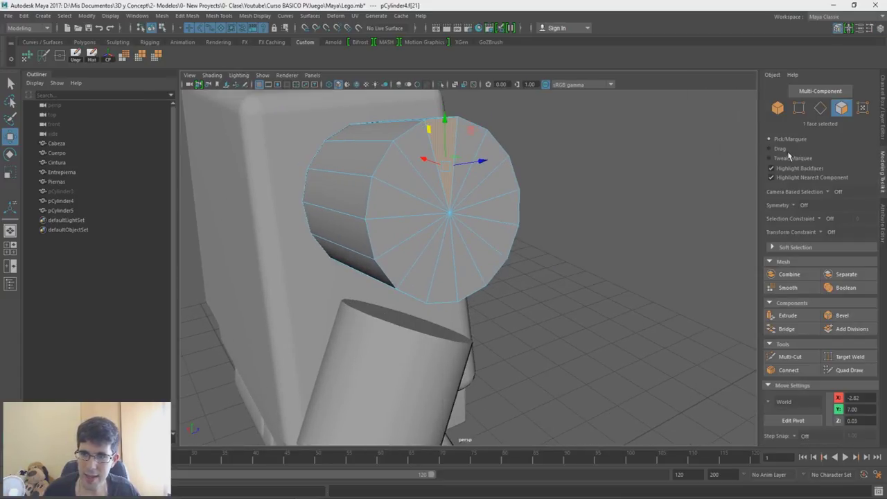
mouse_move(427, 136)
mouse_down()
mouse_move(414, 156)
mouse_move(424, 247)
mouse_move(488, 210)
mouse_move(453, 150)
mouse_up()
click(776, 141)
Step: Delete the first group of lower side faces on the shoulder cylinder
alt+drag(388, 215, 496, 185)
drag(549, 149, 473, 160)
alt+drag(517, 180, 549, 183)
drag(479, 160, 485, 162)
alt+drag(515, 195, 528, 197)
right_drag(567, 194, 559, 227)
drag(565, 288, 490, 230)
alt+drag(553, 249, 371, 229)
shift+click(412, 185)
shift+click(454, 192)
key(Delete)
Step: Delete the remaining underside faces of the shoulder cylinder, keeping only its upper shell and inner cap
alt+drag(405, 158, 542, 182)
click(485, 182)
shift+click(479, 164)
shift+click(469, 154)
shift+click(450, 161)
shift+click(440, 171)
shift+click(435, 195)
shift+click(428, 215)
key(Delete)
Step: Shift the forearm cylinder along the Z axis to about -0.46
alt+drag(485, 201, 526, 190)
right_drag(513, 195, 502, 164)
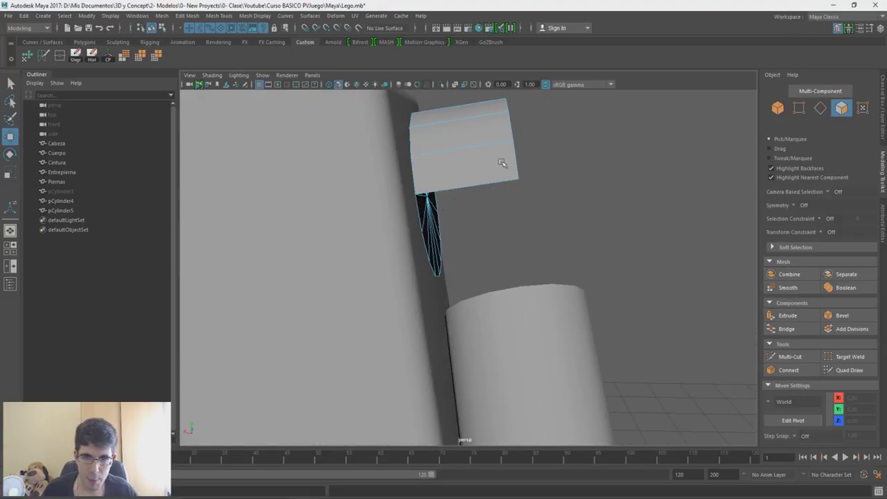
click(481, 185)
alt+drag(481, 186, 443, 173)
alt+middle_drag(443, 173, 455, 161)
alt+drag(455, 161, 438, 212)
alt+right_drag(426, 244, 416, 188)
right_drag(608, 232, 645, 218)
click(440, 274)
drag(442, 295, 430, 296)
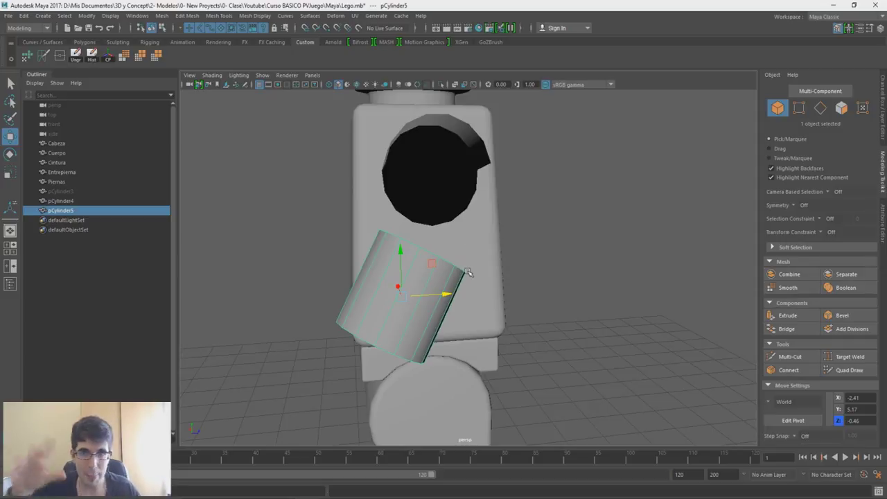
alt+drag(436, 270, 507, 242)
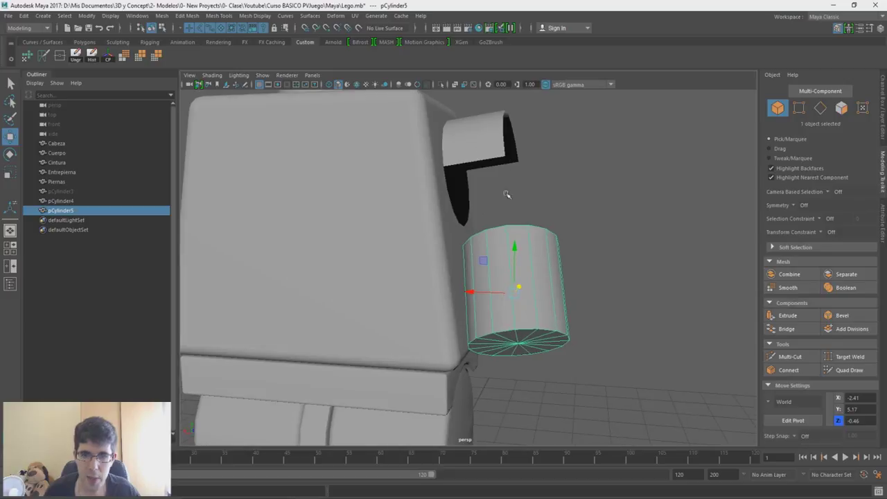
Step: Try to extrude the front lower edge of the shoulder shell down to about X -2.09, Y 5.84, Z -0.66
click(496, 135)
mouse_move(551, 161)
right_down()
mouse_move(547, 132)
mouse_move(560, 135)
mouse_move(560, 175)
right_up()
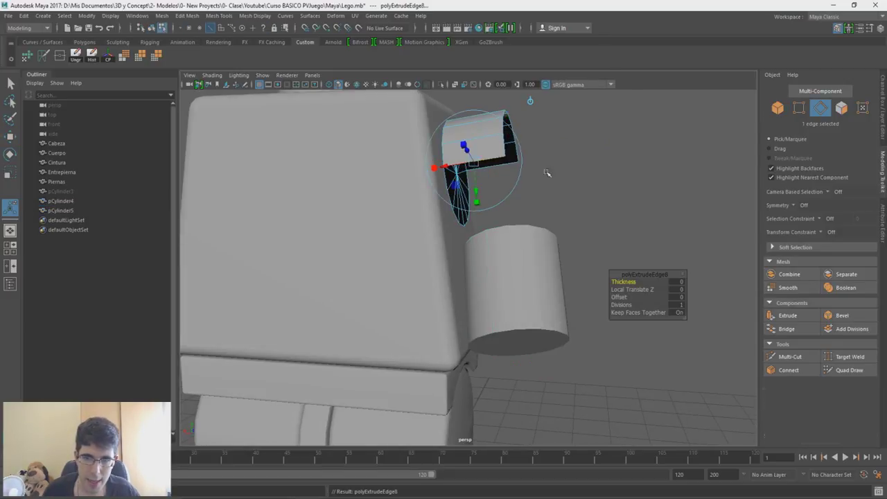
alt+drag(523, 175, 480, 179)
drag(393, 140, 393, 198)
alt+drag(431, 197, 454, 240)
key(ctrl+z)
alt+drag(468, 172, 472, 161)
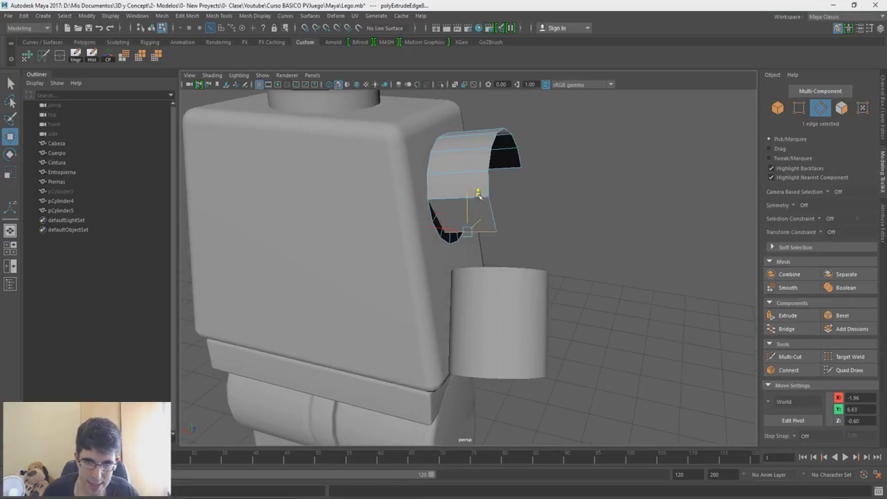
drag(467, 229, 467, 230)
alt+drag(516, 243, 489, 201)
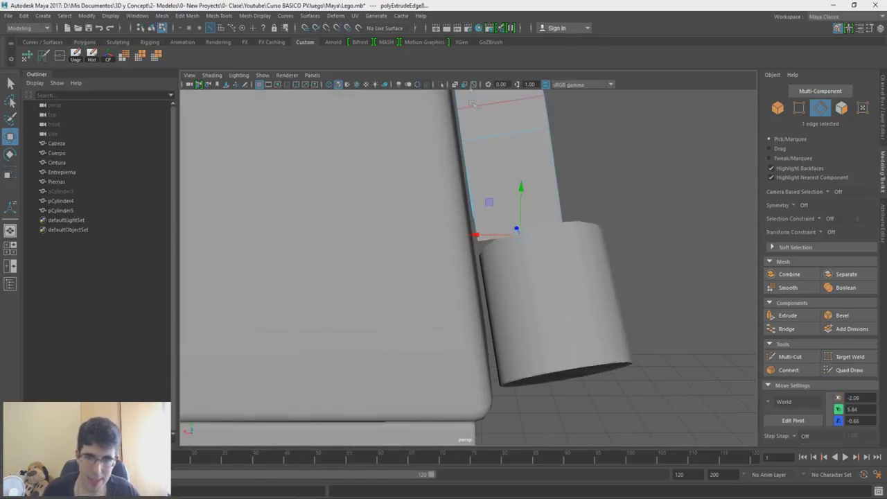
right_drag(506, 180, 464, 180)
drag(457, 289, 447, 291)
Step: Replace the shoulder shell's lower front faces with one panel extruded down to the forearm rim, about X -2.22, Y 5.80, Z -0.74
right_drag(579, 204, 578, 239)
click(516, 233)
key(Delete)
click(502, 161)
key(ctrl+e)
drag(503, 161, 535, 305)
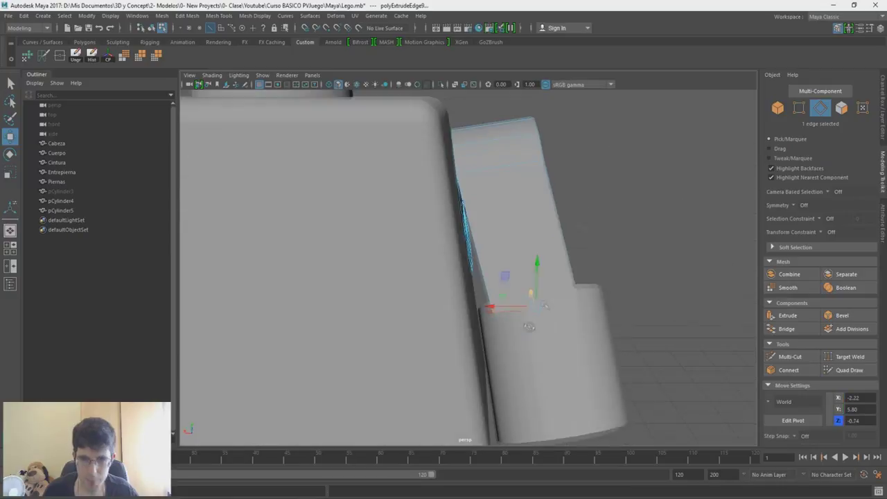
right_drag(528, 328, 485, 329)
drag(472, 271, 462, 271)
Step: Extrude the rear lower edge of the shoulder shell downward and reposition the new edge
alt+drag(516, 187, 485, 201)
right_drag(485, 180, 486, 142)
click(469, 140)
key(ctrl+e)
alt+drag(469, 140, 458, 253)
alt+drag(485, 194, 506, 185)
alt+drag(512, 130, 575, 159)
drag(506, 250, 482, 245)
right_drag(555, 194, 509, 194)
Step: Extend the shoulder shell's rear panel to the forearm rim with further edge extrusions, ending at about X -2.22, Y 5.25, Z 0.26
right_drag(645, 176, 646, 149)
click(447, 242)
key(ctrl+e)
alt+drag(499, 229, 440, 222)
key(w)
scroll(439, 215, up, 3)
right_drag(430, 218, 430, 193)
alt+drag(429, 208, 478, 173)
right_drag(479, 173, 478, 142)
click(476, 145)
key(ctrl+e)
alt+drag(485, 152, 527, 208)
scroll(527, 207, down, 4)
drag(478, 317, 468, 319)
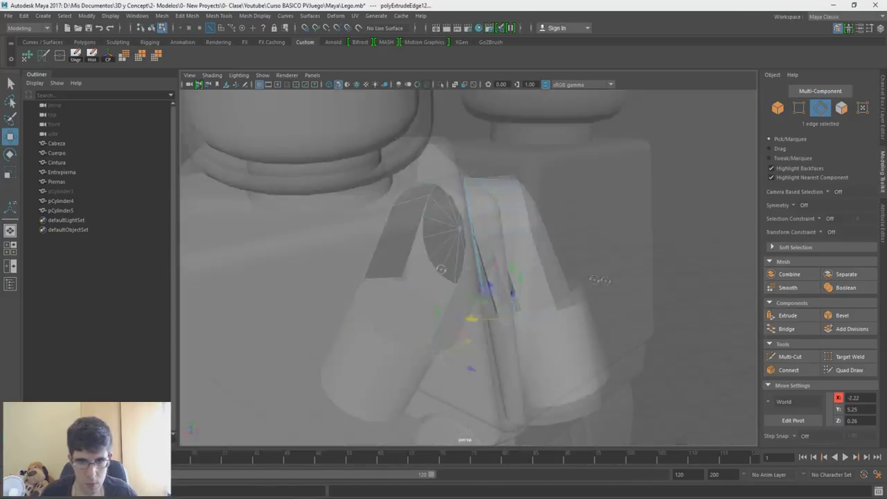
Step: Move the panels' lower vertices to the forearm rim, placing the rear panel's outer vertex at about X -2.61, Y 5.42, Z 0.26
alt+drag(596, 278, 513, 270)
right_drag(529, 179, 489, 179)
click(520, 192)
drag(503, 195, 497, 196)
click(549, 300)
alt+drag(541, 277, 423, 229)
click(420, 198)
click(386, 340)
ctrl+click(428, 342)
alt+drag(430, 347, 466, 344)
click(430, 329)
drag(478, 323, 533, 332)
drag(535, 361, 531, 362)
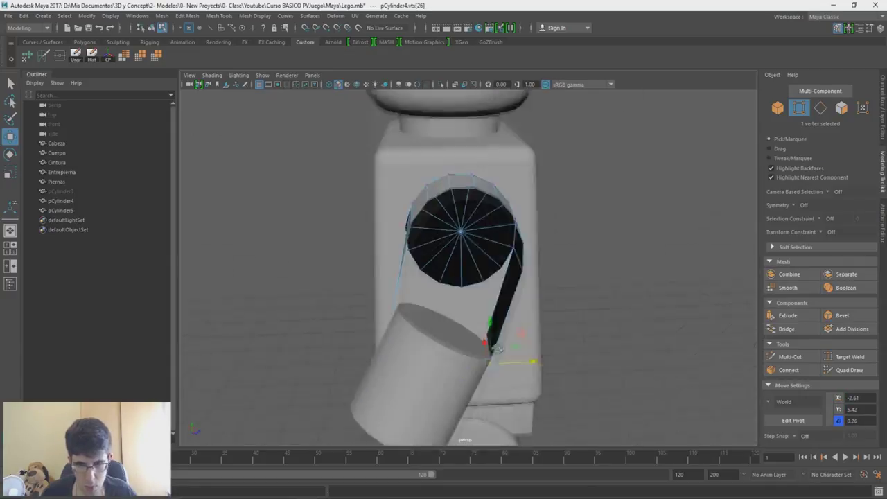
Step: Return to object mode and examine how the front and rear shoulder panels meet the forearm cylinder
alt+drag(499, 298, 582, 277)
right_drag(530, 267, 558, 240)
alt+drag(559, 240, 491, 185)
right_drag(491, 184, 493, 244)
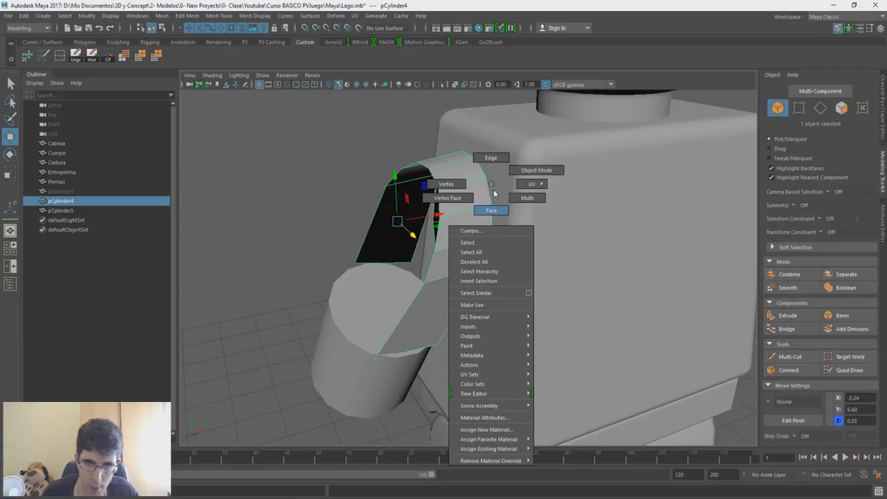
right_drag(493, 194, 491, 185)
scroll(496, 180, up, 3)
alt+drag(471, 246, 519, 185)
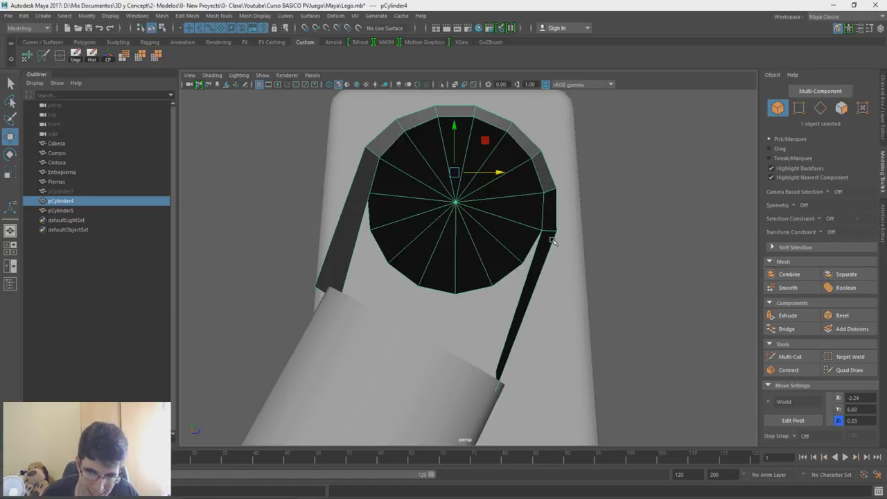
alt+drag(523, 376, 439, 377)
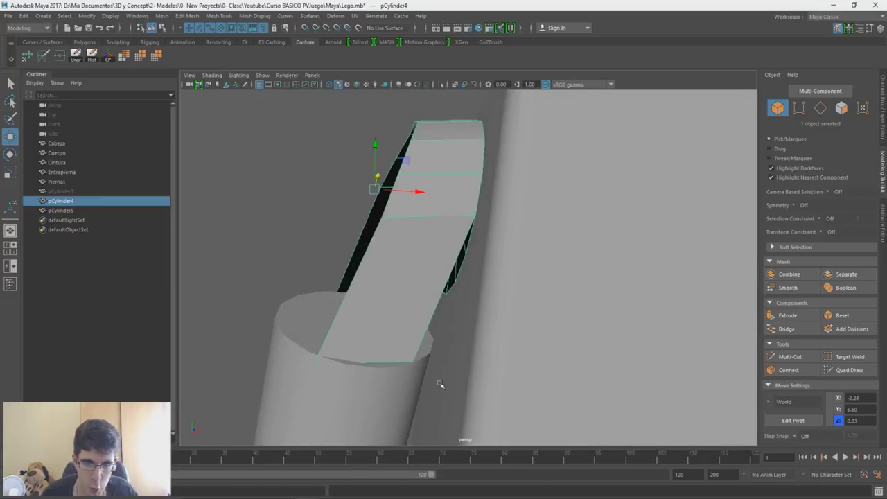
scroll(422, 367, down, 3)
Step: Isolate the shoulder and forearm pieces in the viewport and hide the grid
shift+click(371, 354)
alt+drag(356, 359, 546, 305)
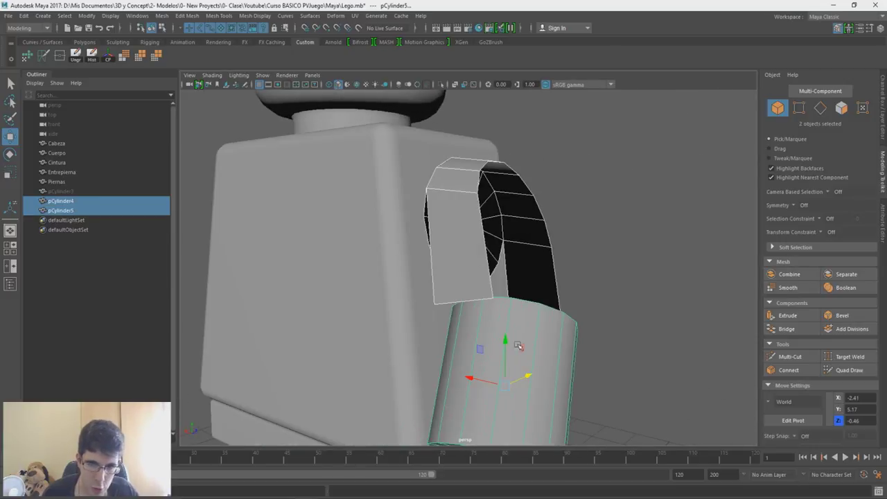
alt+drag(518, 346, 582, 343)
click(441, 84)
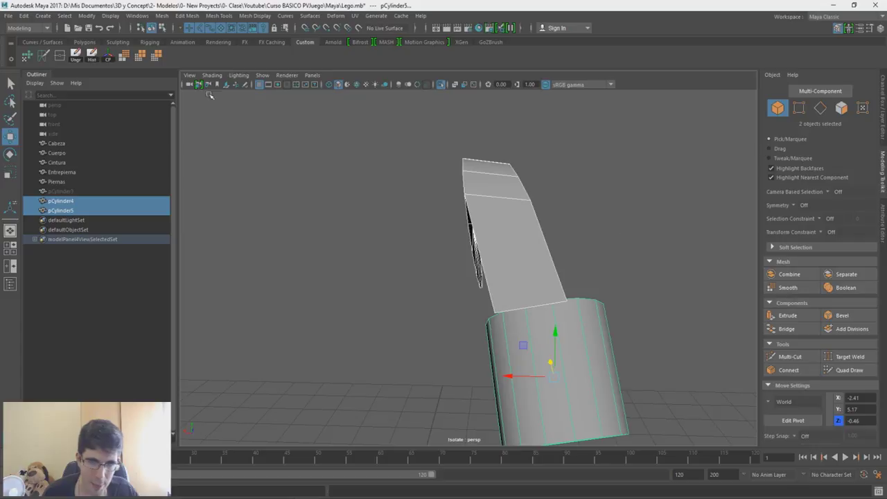
click(259, 85)
alt+middle_drag(501, 295, 483, 256)
alt+drag(594, 267, 526, 301)
Step: Combine the shoulder and forearm pieces into one mesh and delete its construction history
click(448, 302)
alt+middle_drag(447, 297, 444, 247)
click(515, 219)
alt+drag(431, 246, 439, 237)
shift+click(443, 280)
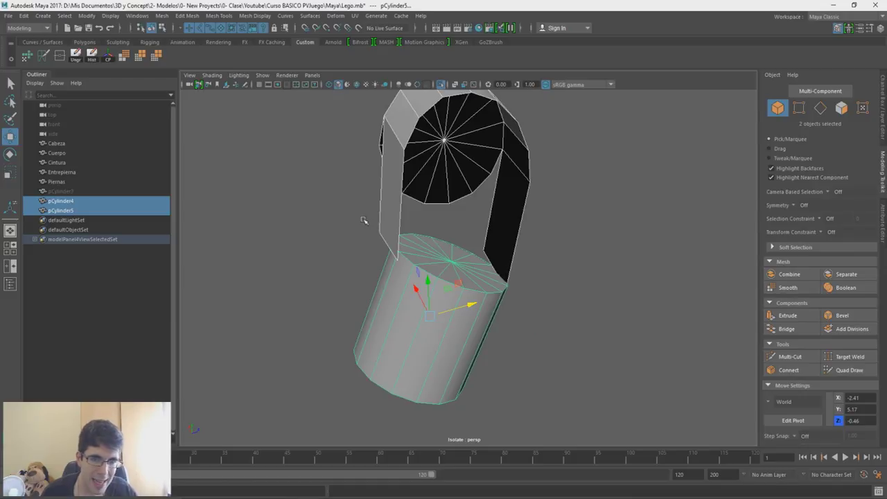
key(space)
click(248, 238)
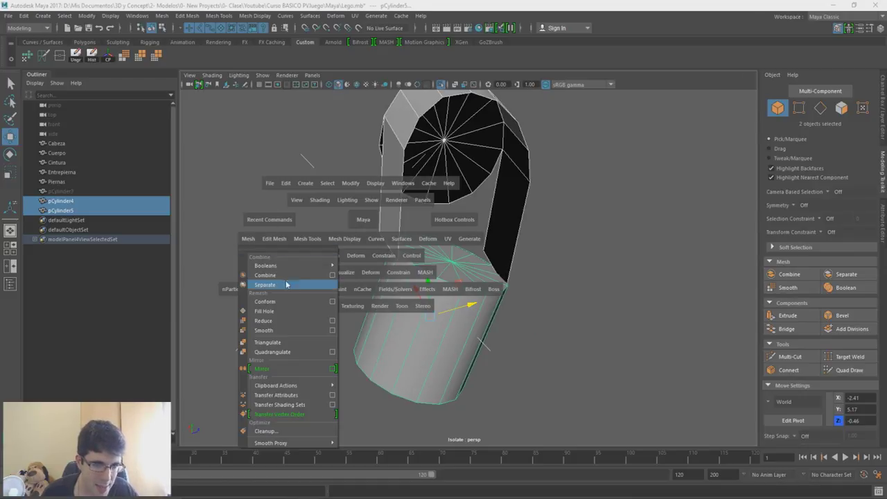
click(265, 275)
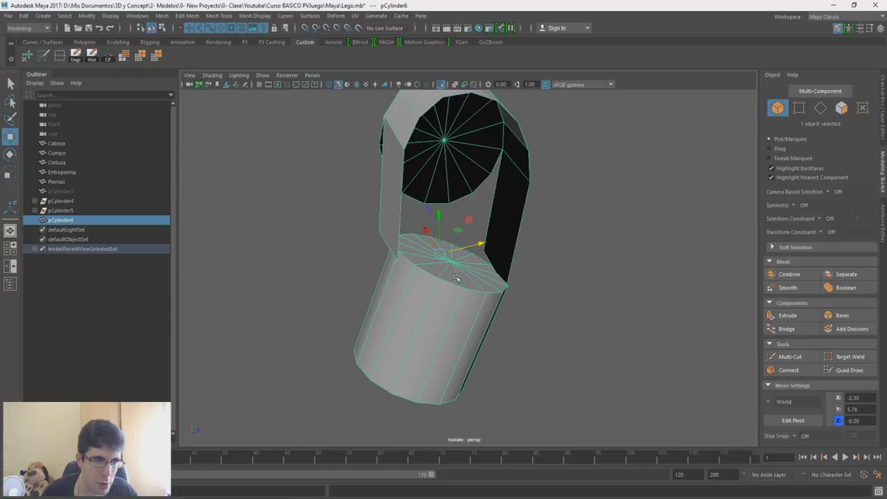
alt+drag(470, 278, 478, 273)
click(94, 58)
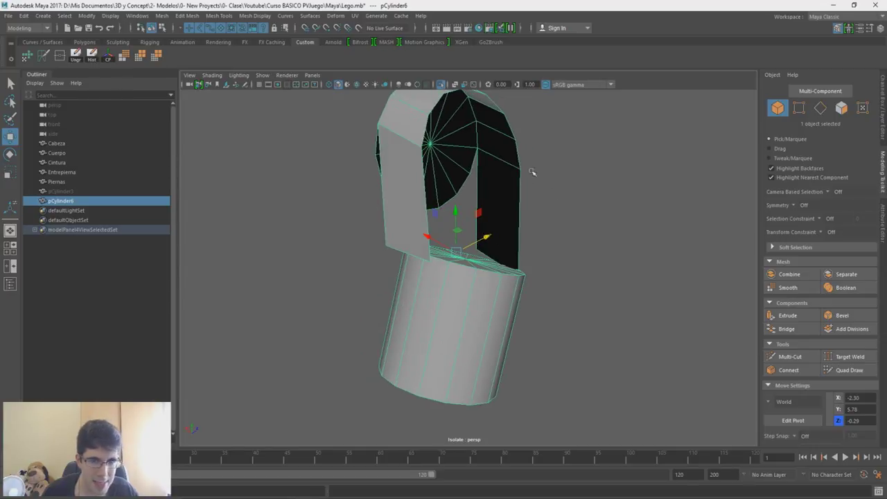
Step: Delete all the top cap faces of the forearm cylinder so that its upper end is open
alt+drag(586, 338, 533, 337)
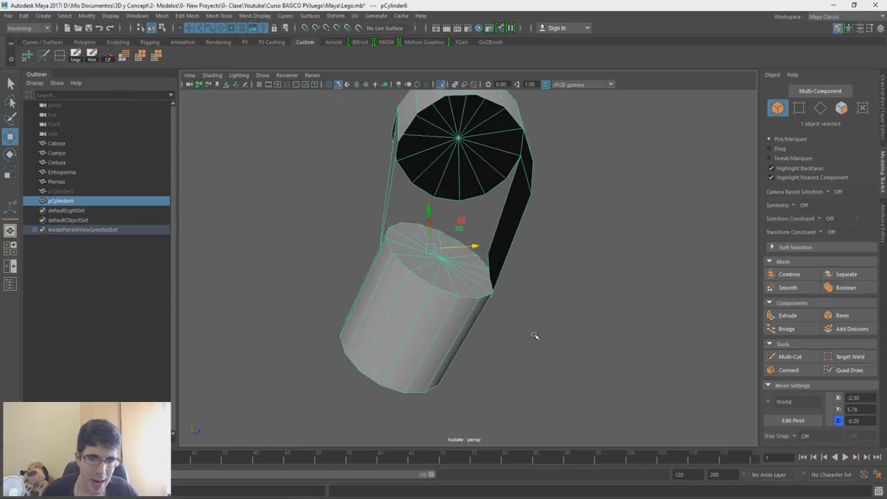
right_drag(569, 232, 567, 259)
alt+drag(479, 258, 445, 276)
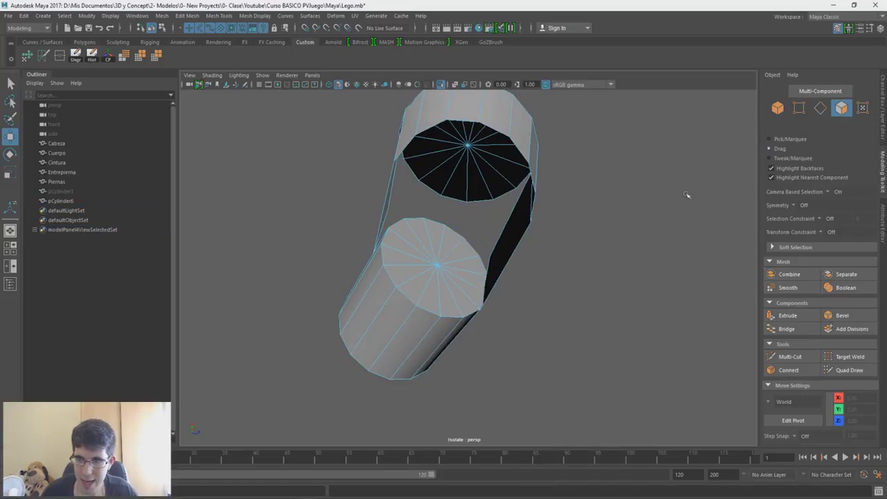
mouse_move(443, 235)
mouse_down()
mouse_move(419, 247)
mouse_move(446, 277)
mouse_move(448, 257)
mouse_up()
key(Delete)
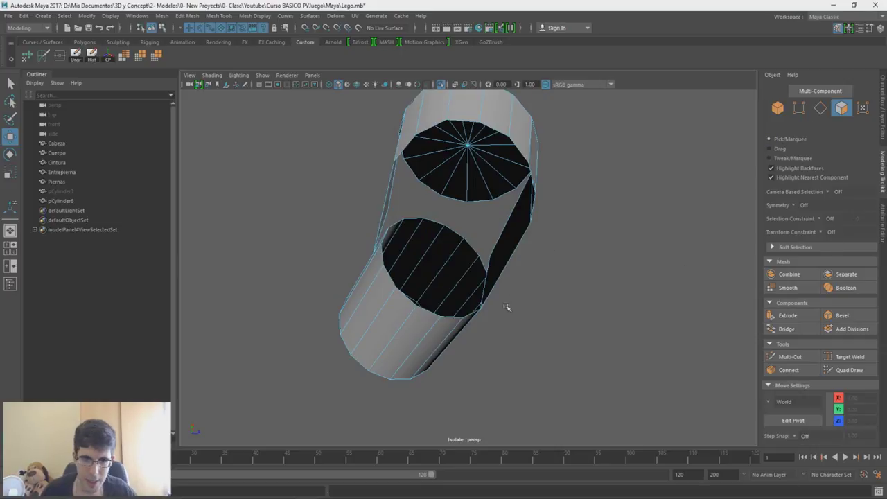
Step: Examine the alignment between the shoulder panels and the edges of the forearm's open rim
alt+drag(507, 307, 600, 296)
alt+drag(598, 232, 674, 249)
alt+drag(509, 242, 490, 239)
alt+right_drag(490, 239, 501, 280)
alt+middle_drag(508, 231, 504, 288)
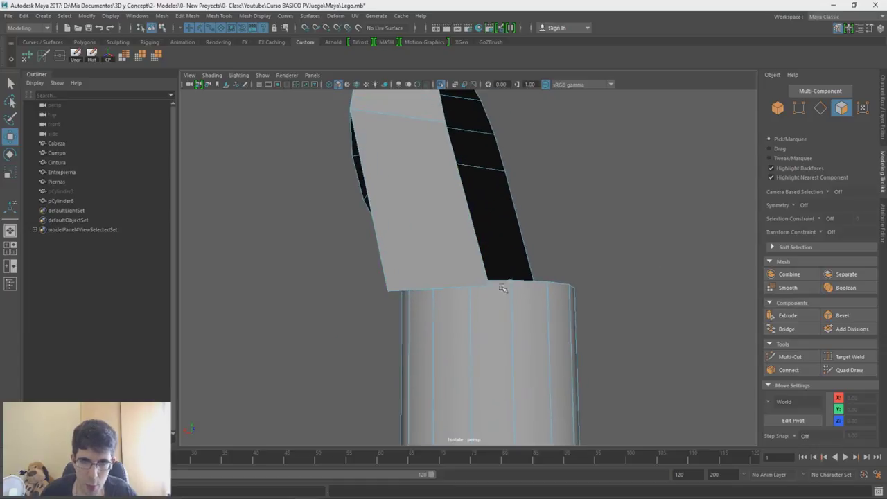
alt+drag(490, 296, 470, 292)
alt+drag(566, 164, 586, 305)
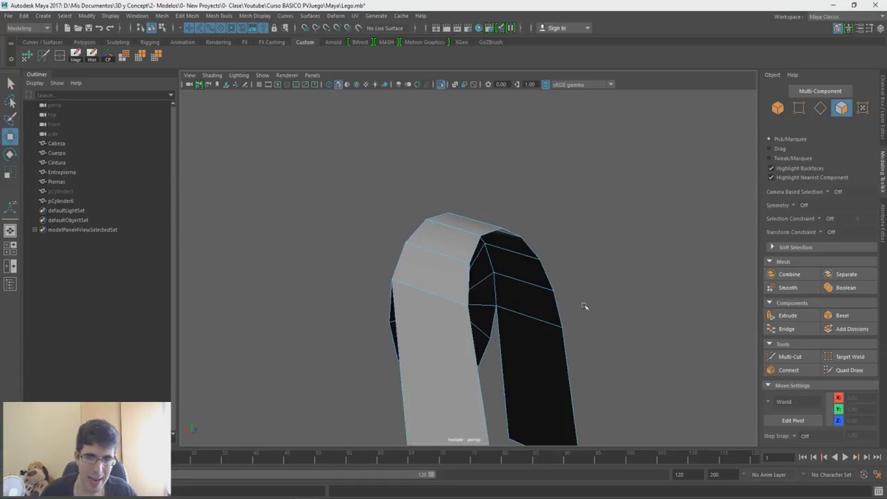
alt+drag(461, 282, 621, 192)
Step: Insert an edge loop lengthwise through the middle of the shoulder shell and its front and rear panels
right_drag(623, 190, 624, 160)
click(477, 200)
shift+right_click(499, 204)
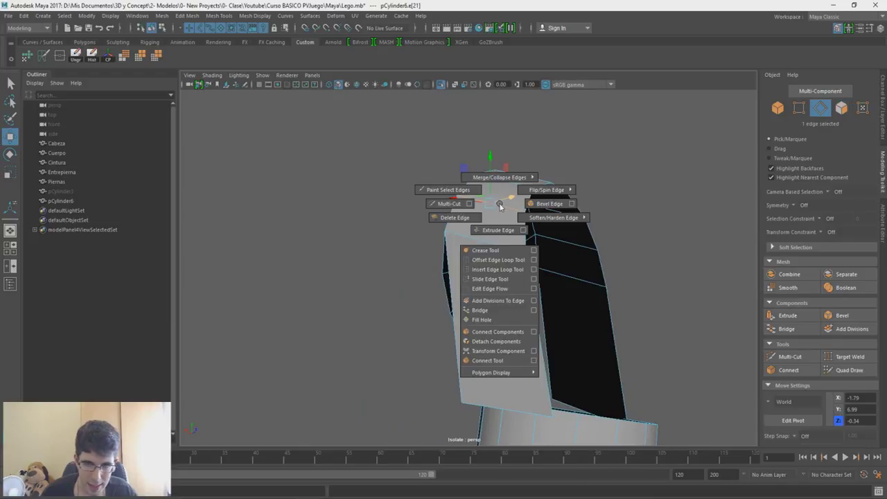
click(495, 270)
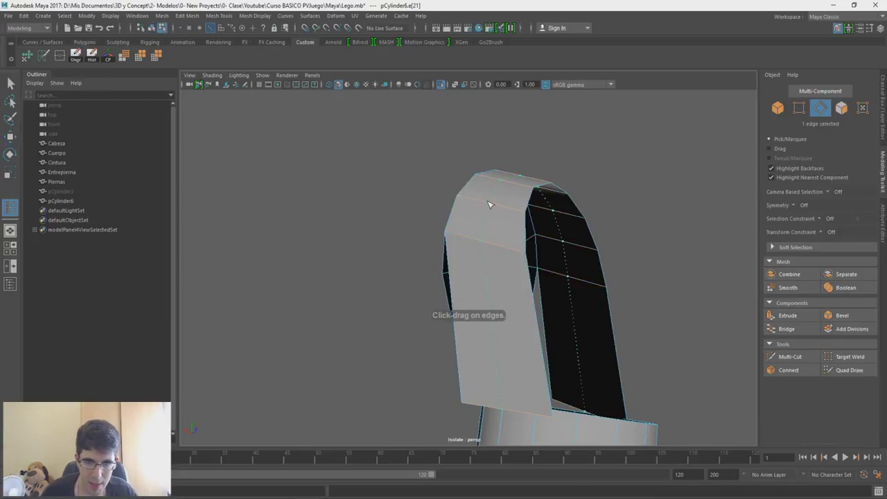
drag(492, 205, 532, 233)
alt+middle_drag(637, 368, 624, 297)
alt+drag(624, 297, 583, 299)
alt+drag(610, 283, 388, 299)
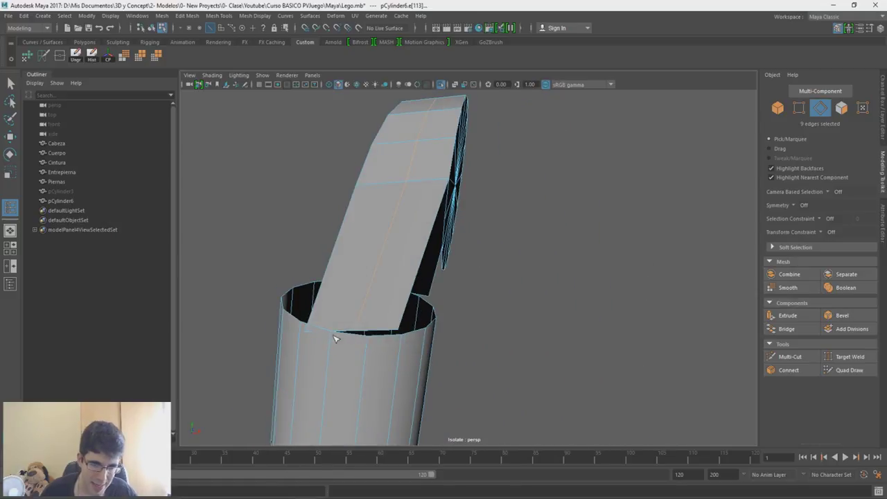
alt+drag(402, 346, 502, 329)
alt+drag(621, 333, 614, 277)
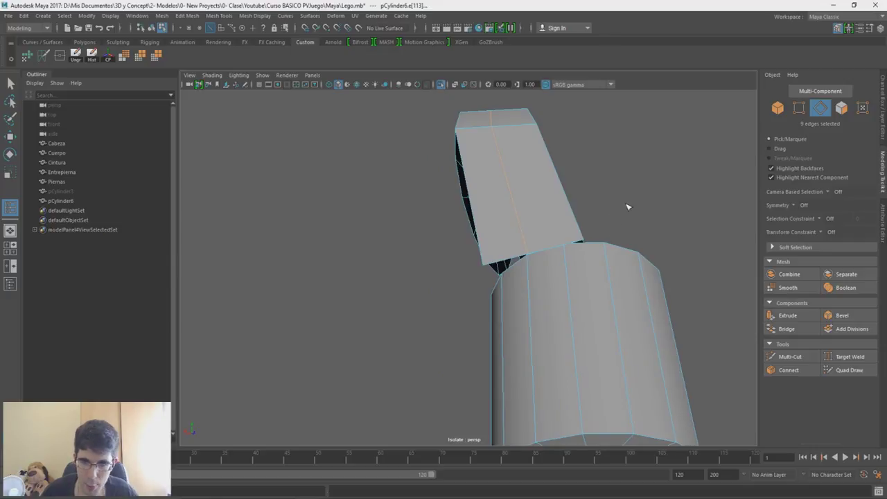
Step: Check the arm mesh in smooth preview, then restore its unsmoothed display for vertex editing
right_drag(626, 197, 590, 188)
key(2)
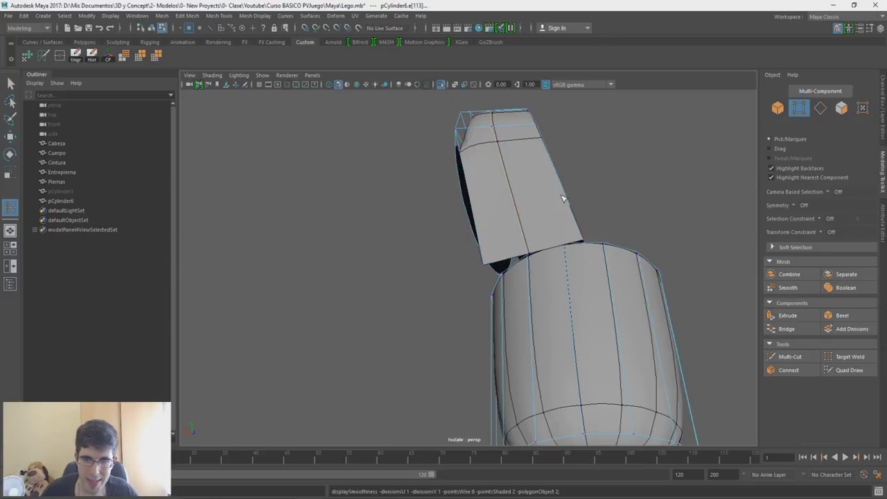
key(1)
key(w)
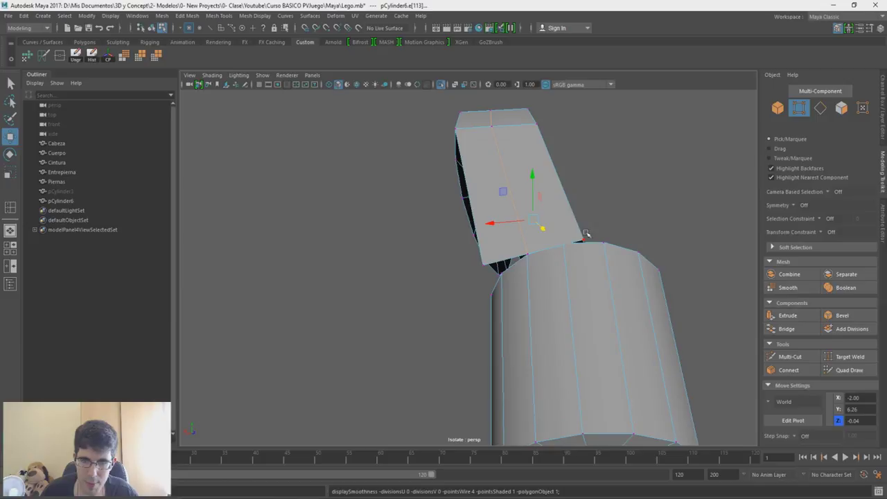
Step: Target-weld the lower vertices of the shoulder panels onto the matching vertices of the forearm's open rim
click(584, 241)
alt+drag(586, 241, 618, 220)
mouse_move(632, 204)
shift+right_down()
mouse_move(631, 178)
mouse_move(638, 204)
shift+right_up()
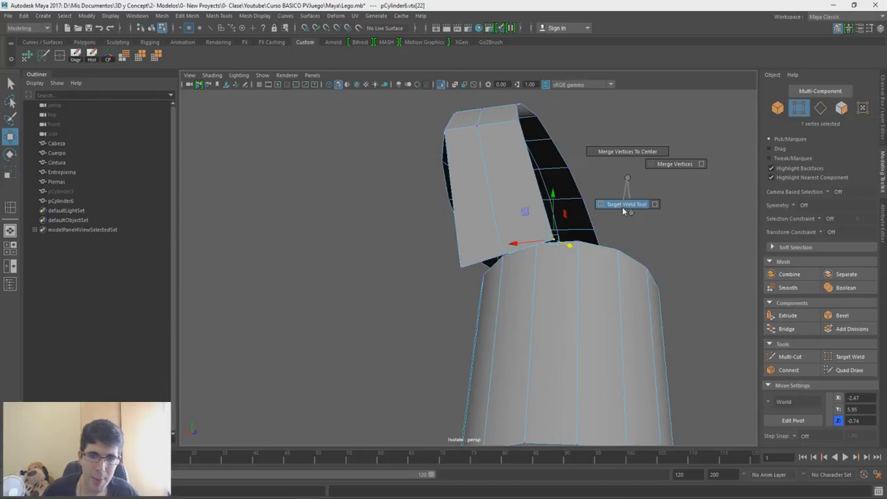
shift+right_drag(630, 207, 630, 208)
alt+drag(624, 229, 552, 325)
alt+right_drag(552, 325, 525, 259)
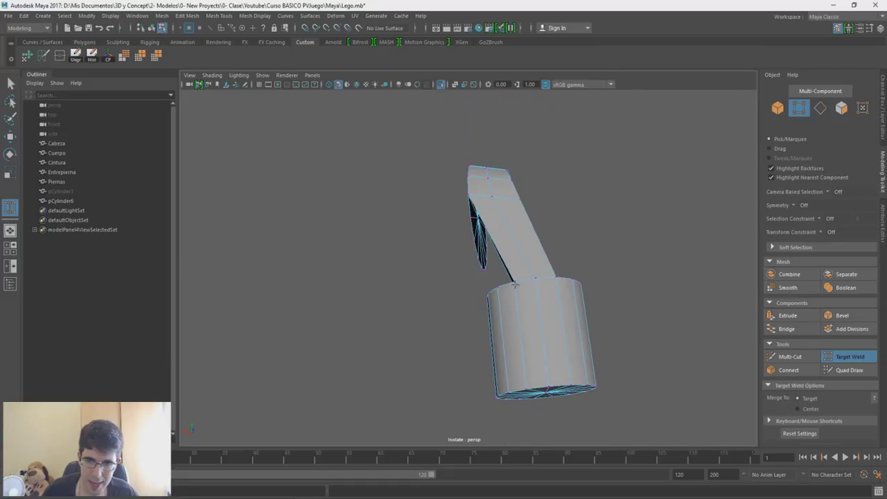
alt+middle_drag(515, 284, 507, 259)
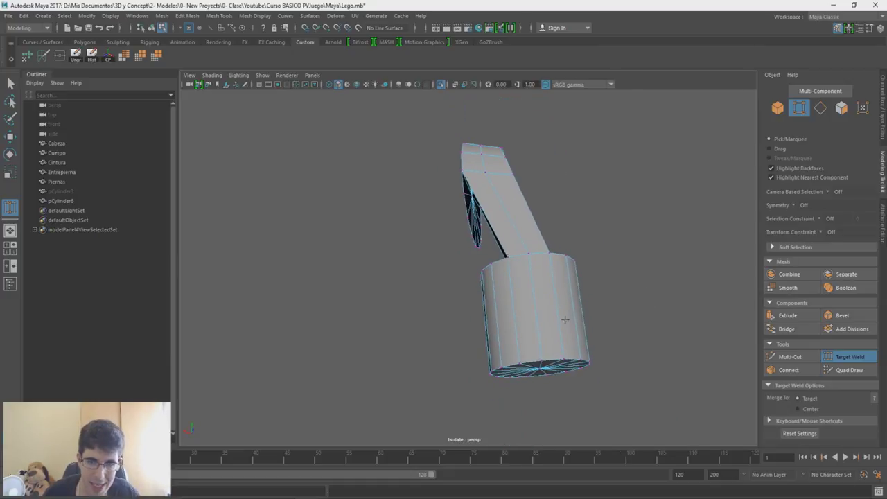
alt+right_drag(504, 233, 534, 300)
alt+middle_drag(527, 250, 522, 265)
alt+drag(496, 289, 509, 264)
Step: Undo the vertex welds and the lengthwise edge loop through the shoulder shell and panels
key(ctrl+z)
key(ctrl+z)
key(ctrl+z)
key(ctrl+z)
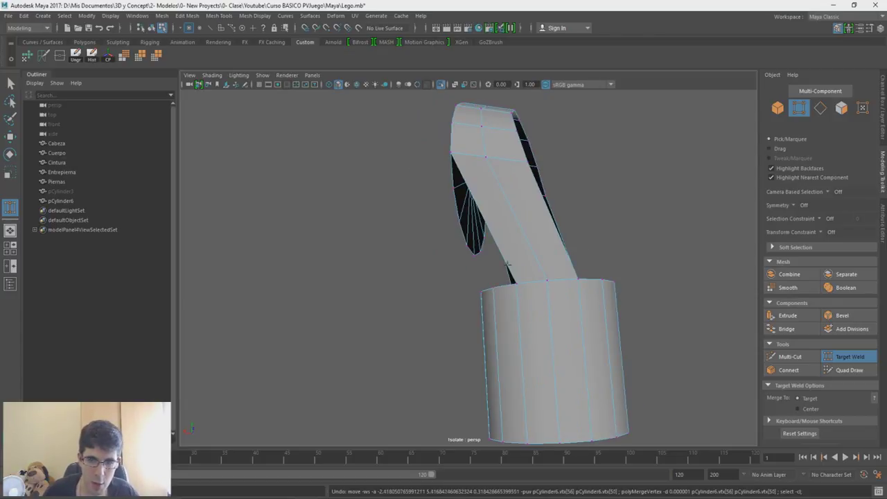
key(ctrl+z)
alt+drag(507, 264, 459, 277)
alt+drag(471, 243, 507, 251)
key(ctrl+z)
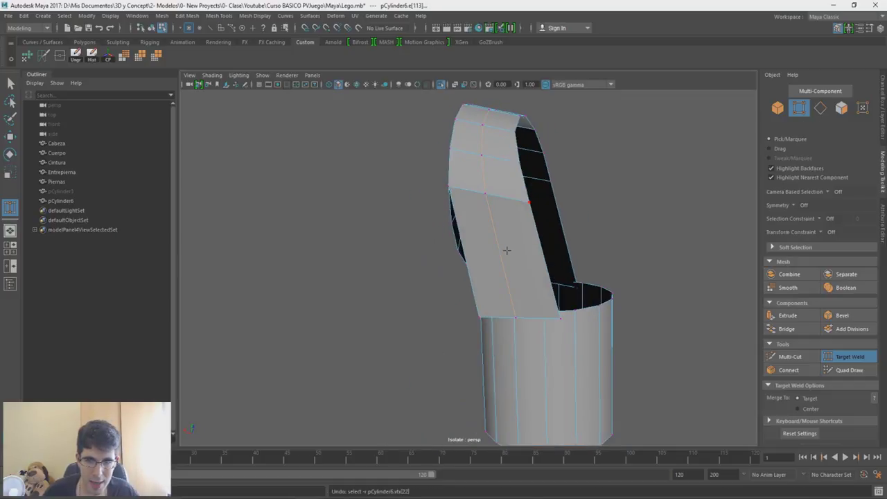
key(ctrl+z)
key(ctrl+z)
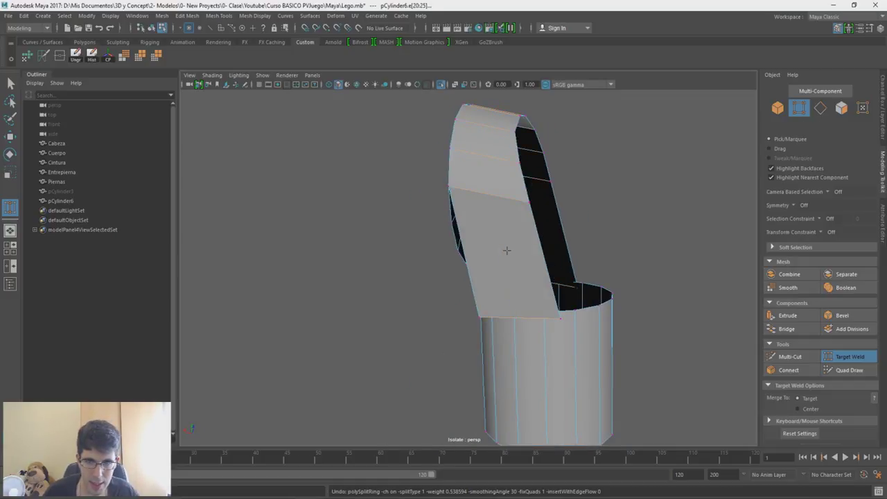
Step: Connect the crosswise edges of the shoulder shell and panels to add two lengthwise edge loops
alt+drag(506, 246, 559, 181)
right_drag(563, 155, 557, 131)
alt+drag(634, 175, 617, 184)
key(w)
alt+drag(514, 198, 600, 180)
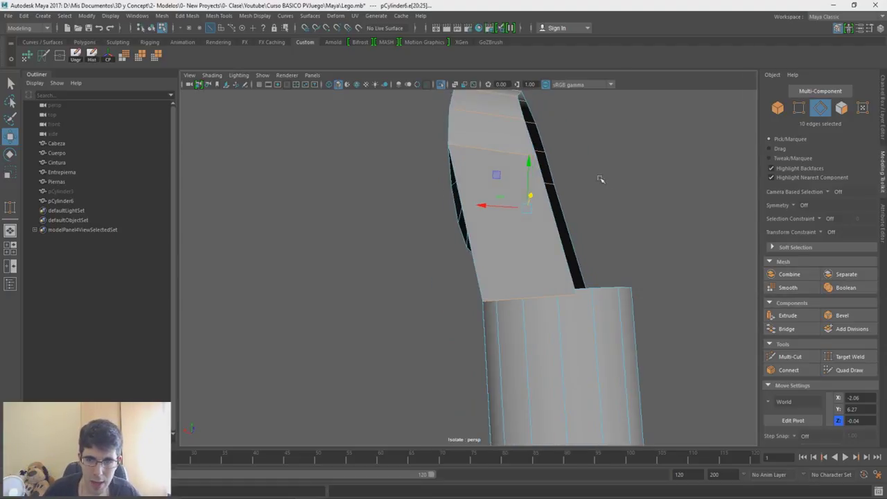
key(space)
key(space)
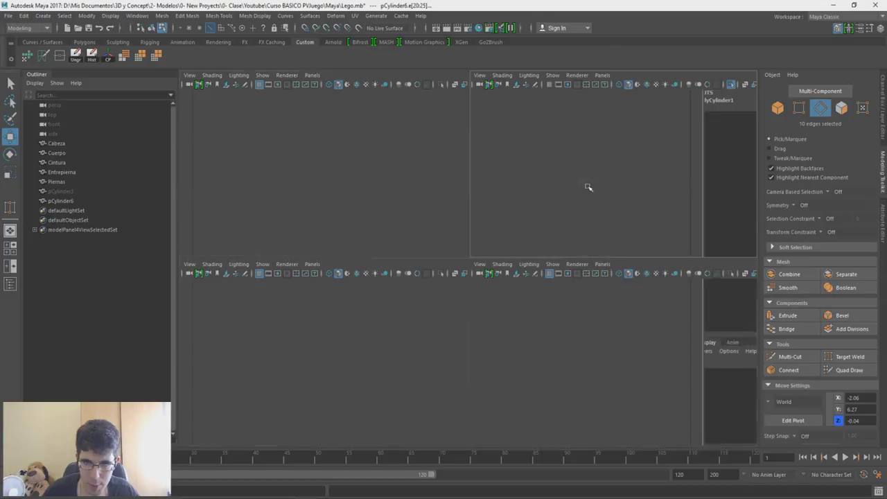
shift+right_click(587, 183)
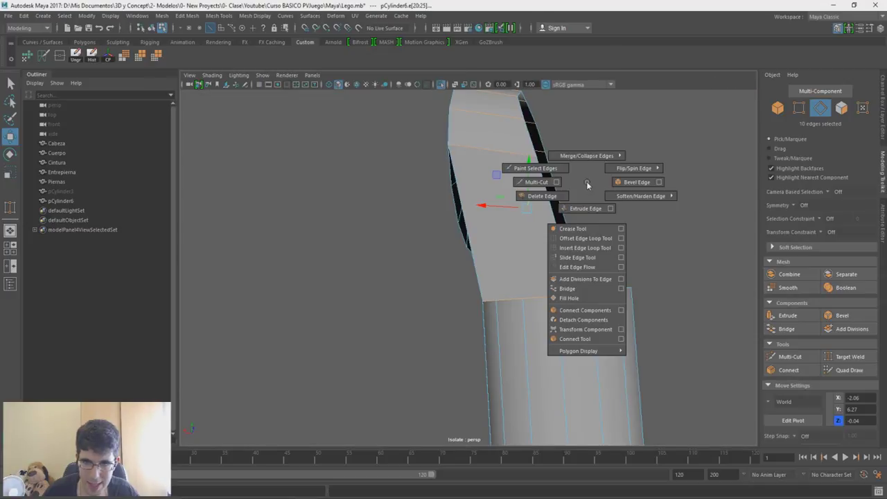
click(589, 310)
alt+right_drag(580, 268, 568, 156)
alt+middle_drag(569, 157, 579, 179)
mouse_move(590, 256)
alt+mouse_down()
mouse_move(577, 260)
mouse_move(588, 257)
alt+mouse_up()
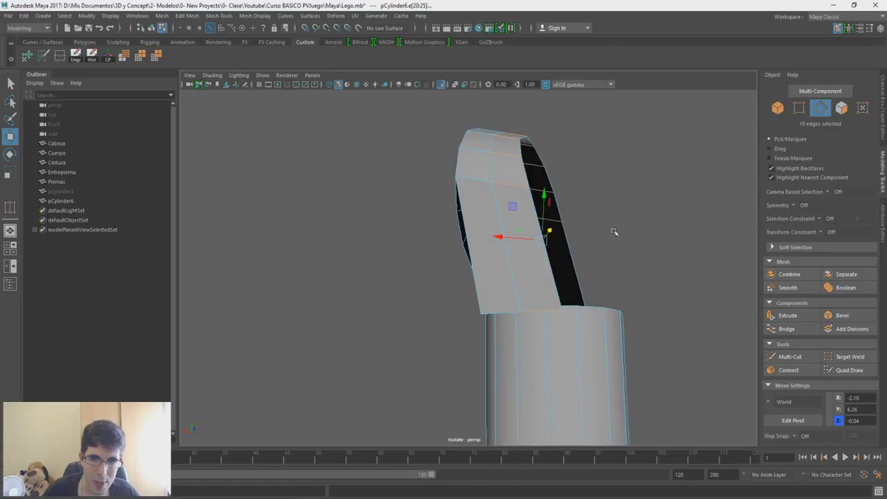
shift+right_drag(592, 210, 593, 319)
Step: Nudge one of the new lengthwise edge loops on the shoulder shell slightly in the XY plane
alt+drag(536, 206, 484, 203)
double_click(499, 177)
double_click(523, 173)
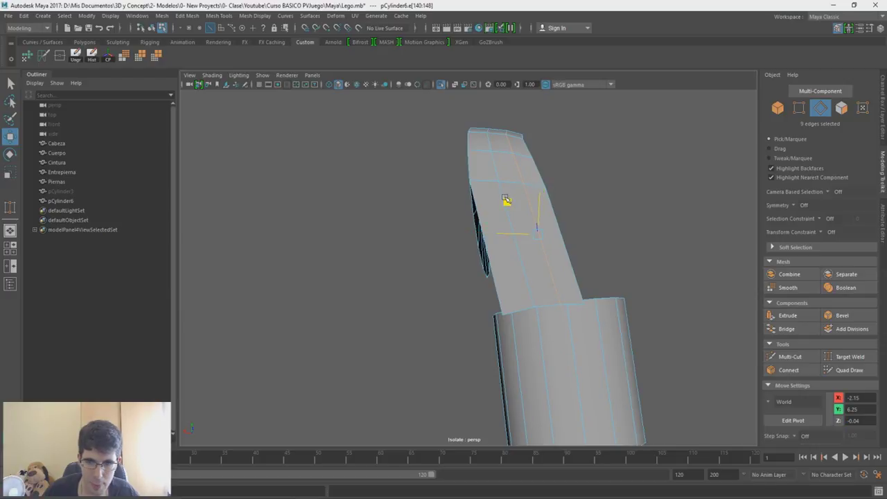
drag(505, 199, 503, 198)
alt+drag(588, 204, 604, 181)
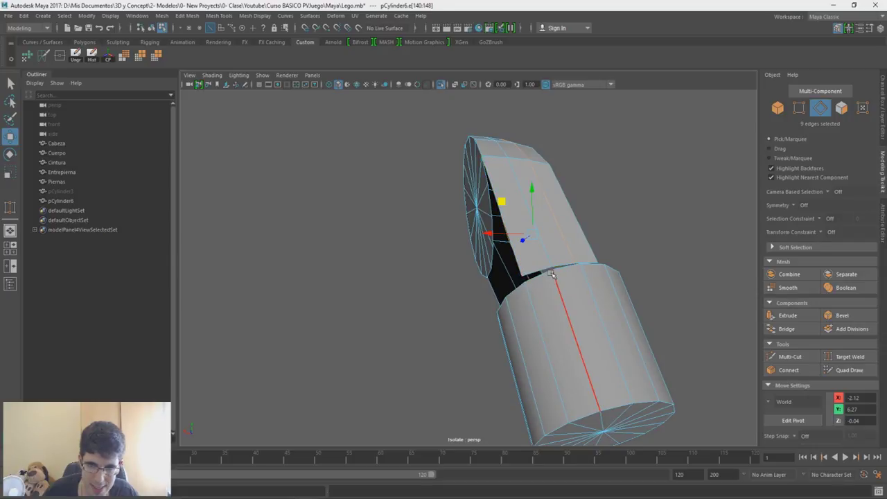
Step: Target-weld the lower vertices of both shoulder panels to the nearest vertices on the forearm's rim
alt+drag(609, 285, 532, 263)
alt+drag(588, 269, 580, 273)
right_click(618, 198)
right_drag(618, 199, 577, 198)
shift+right_drag(481, 286, 531, 271)
alt+drag(550, 275, 478, 306)
key(w)
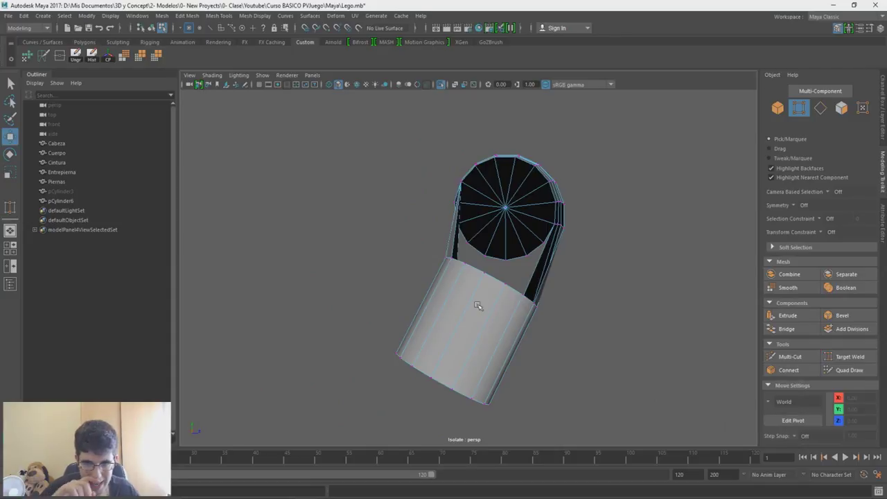
Step: Examine the joined shoulder and forearm from the front, side and open back for shape and proportions
mouse_move(432, 289)
alt+mouse_down()
mouse_move(497, 293)
mouse_move(430, 293)
alt+mouse_up()
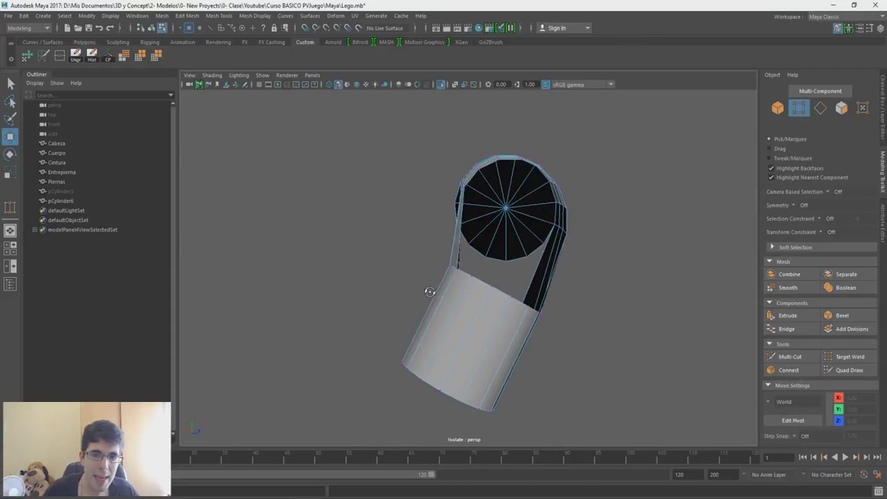
alt+right_drag(429, 293, 445, 236)
alt+drag(445, 236, 462, 181)
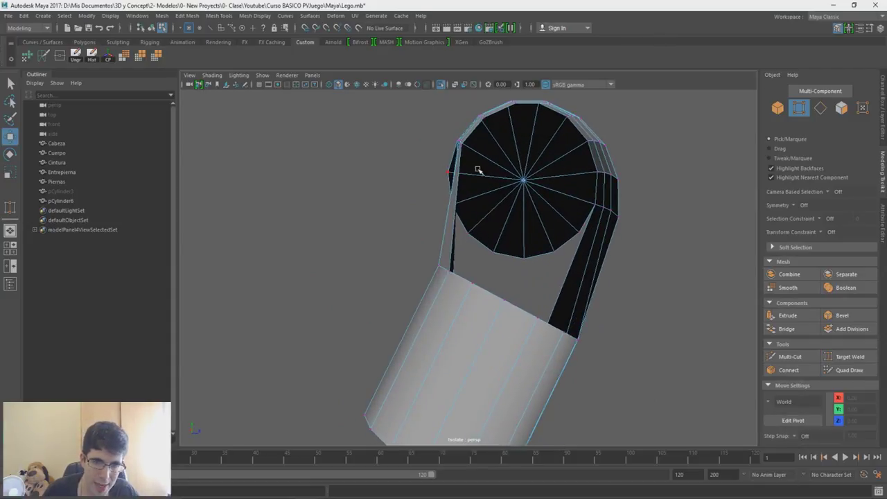
alt+drag(477, 169, 493, 182)
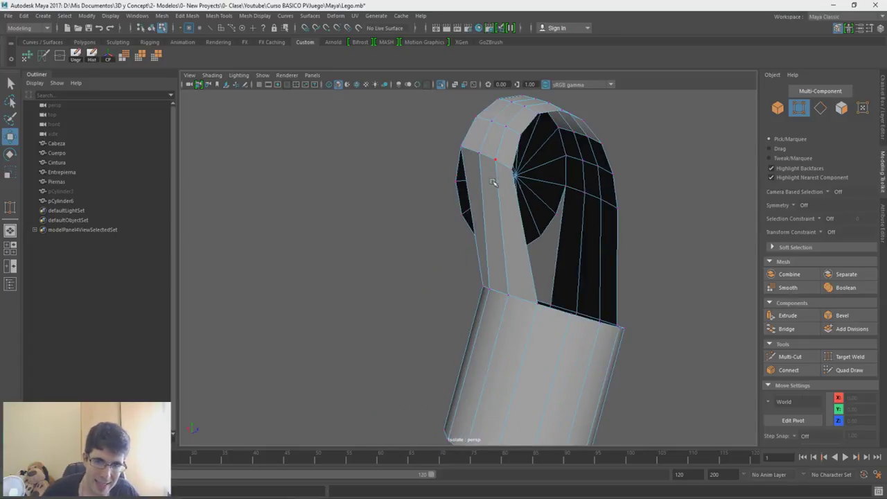
alt+drag(527, 216, 534, 189)
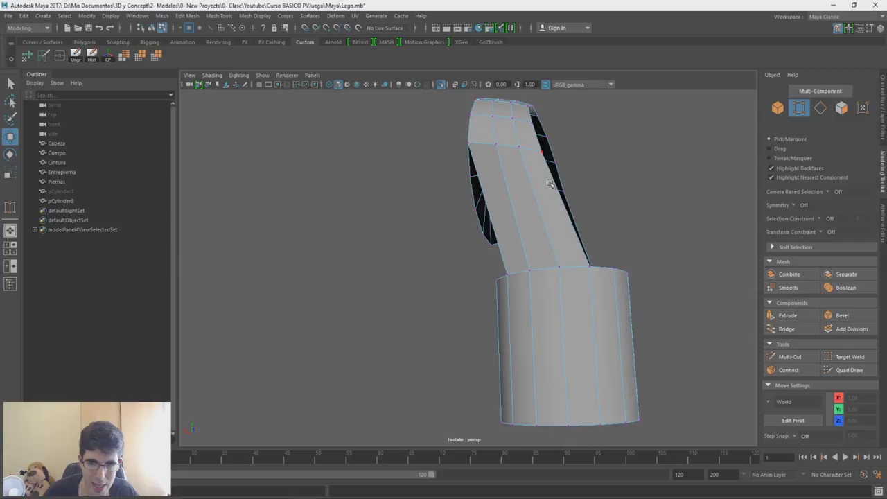
alt+drag(577, 207, 584, 236)
alt+middle_drag(584, 342, 581, 243)
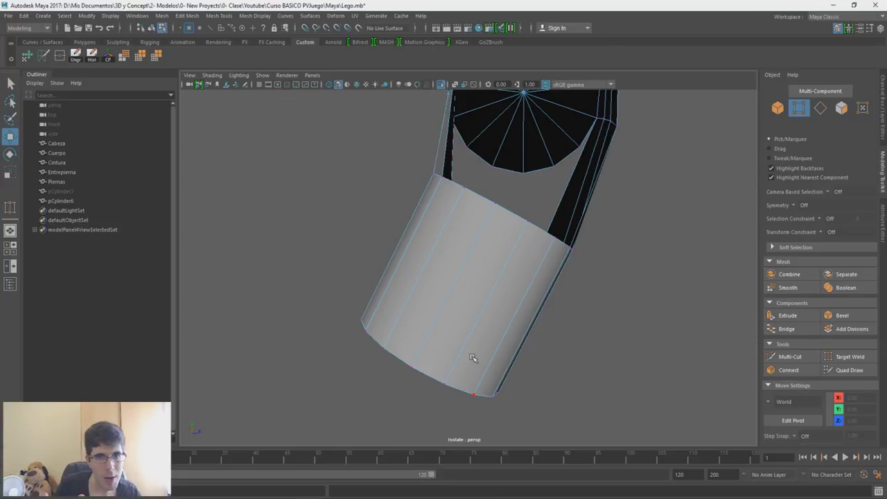
alt+drag(475, 344, 484, 298)
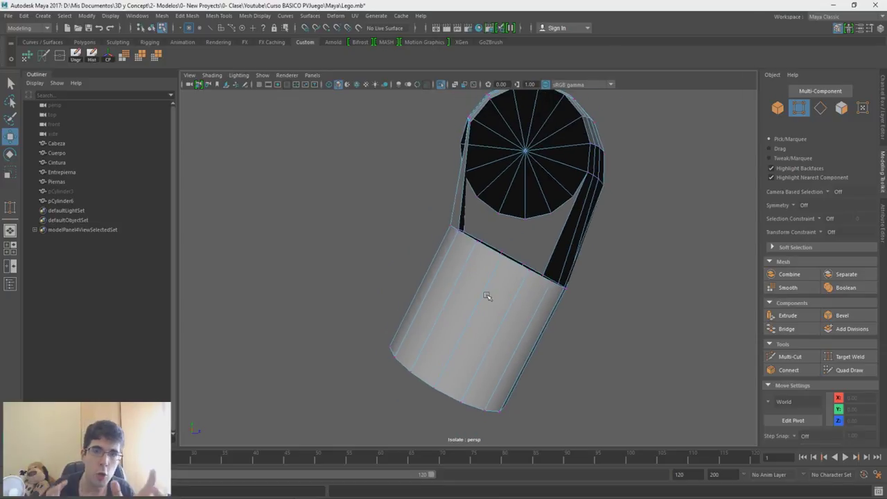
Step: Select the forearm section, shift it slightly and rotate it to adjust its angle below the shoulder
mouse_move(488, 295)
alt+mouse_down()
mouse_move(521, 305)
mouse_move(499, 305)
alt+mouse_up()
mouse_move(617, 284)
right_down()
mouse_move(618, 301)
mouse_move(618, 269)
right_up()
alt+drag(638, 368, 542, 390)
drag(539, 430, 316, 265)
alt+drag(535, 347, 540, 354)
mouse_move(505, 277)
mouse_down()
mouse_move(485, 273)
mouse_move(524, 276)
mouse_move(512, 276)
mouse_up()
alt+drag(493, 156, 525, 227)
alt+drag(520, 185, 567, 218)
key(e)
drag(469, 290, 475, 289)
key(w)
alt+drag(437, 227, 496, 161)
Step: Insert a crosswise edge loop in the upper part of each panel between the shoulder shell and the forearm
alt+right_drag(489, 143, 498, 199)
alt+middle_drag(499, 199, 501, 240)
right_drag(657, 196, 657, 167)
click(532, 268)
shift+right_drag(533, 267, 534, 333)
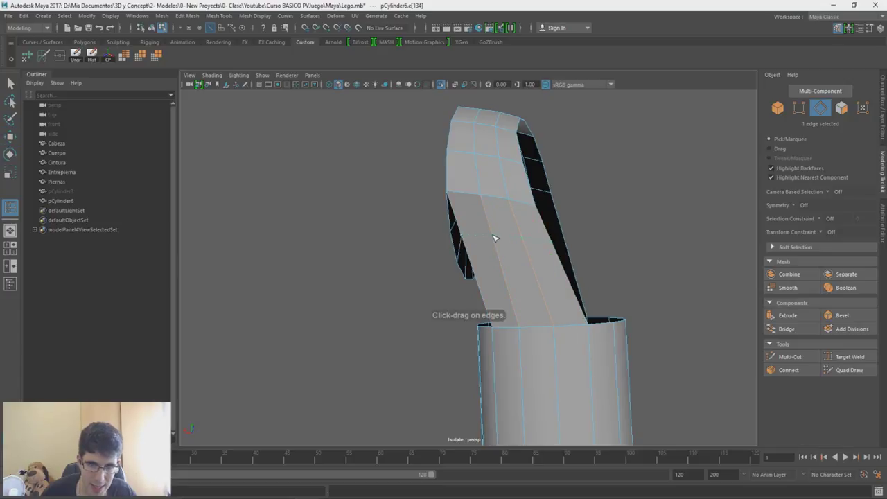
drag(493, 233, 492, 234)
alt+drag(719, 269, 532, 245)
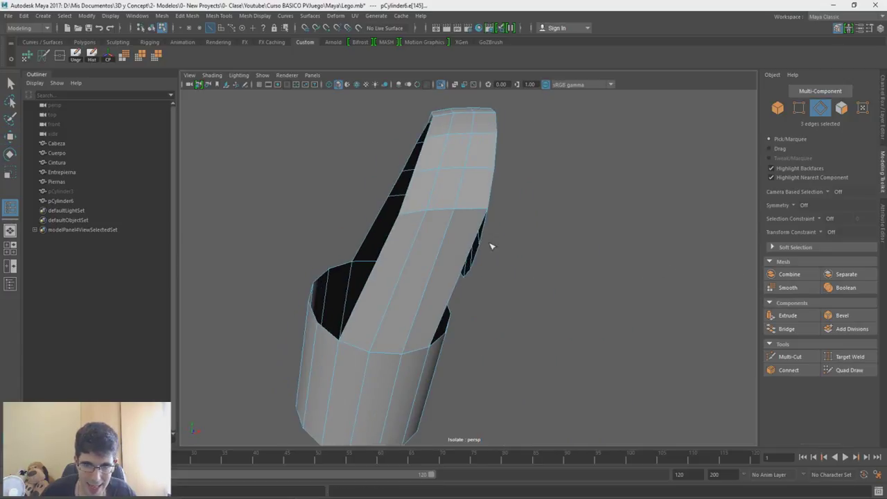
drag(443, 248, 443, 248)
alt+drag(443, 248, 626, 259)
Step: Target-weld the end vertex of the new crosswise loop to the neighbouring vertex on the shoulder disc's rim
right_drag(593, 203, 554, 207)
click(463, 220)
mouse_move(463, 221)
shift+right_down()
mouse_move(462, 194)
mouse_move(463, 221)
shift+right_up()
drag(462, 232, 459, 233)
key(ctrl+z)
mouse_move(474, 236)
shift+right_down()
mouse_move(472, 202)
mouse_move(470, 228)
shift+right_up()
drag(463, 232, 460, 262)
Step: Adjust the new crosswise edges on the first shoulder panel to round its outline
alt+drag(658, 237, 563, 236)
right_drag(564, 233, 565, 209)
key(w)
click(513, 260)
alt+drag(536, 235, 554, 238)
alt+drag(593, 281, 611, 234)
right_drag(612, 232, 565, 240)
mouse_move(558, 243)
mouse_down()
mouse_move(557, 252)
mouse_move(560, 242)
mouse_up()
right_drag(560, 242, 559, 217)
click(560, 177)
drag(587, 154, 586, 153)
alt+drag(586, 153, 624, 217)
Step: Move the crosswise edges on the opposite shoulder panel outward to round the shoulder's profile
click(557, 187)
click(424, 195)
drag(458, 165, 456, 166)
click(418, 229)
scroll(423, 246, up, 5)
alt+drag(424, 245, 442, 253)
drag(449, 182, 443, 183)
alt+drag(451, 232, 519, 121)
key(e)
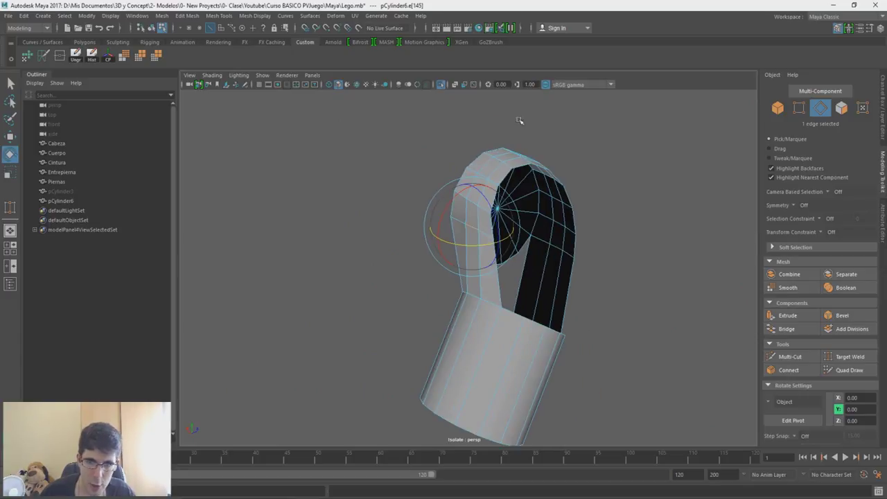
alt+drag(577, 228, 626, 247)
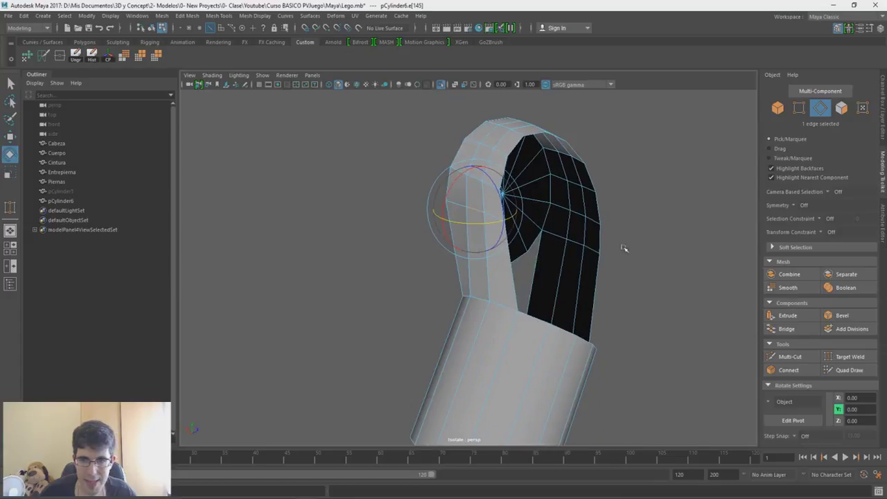
key(w)
alt+drag(615, 204, 585, 182)
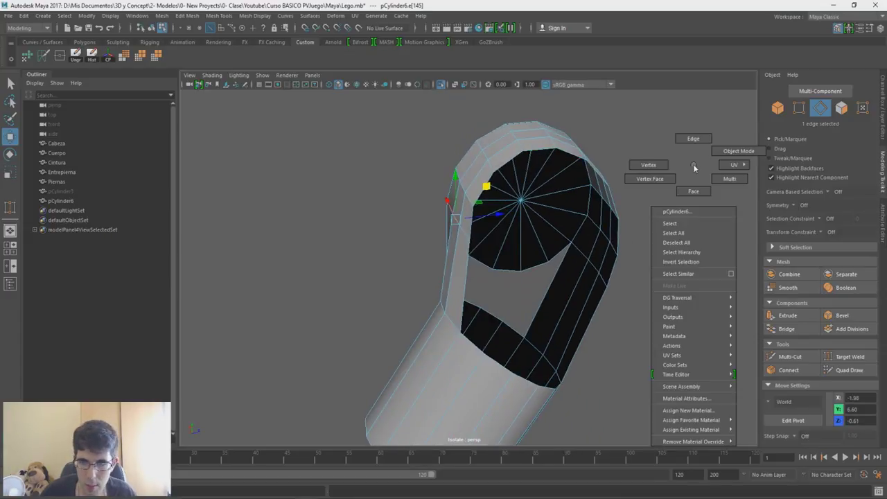
Step: Extrude the 11 border edges around the shoulder's open side and scale the extrusion inward into a rim
click(463, 264)
shift+click(473, 219)
shift+click(483, 190)
shift+click(504, 164)
shift+click(534, 150)
shift+click(572, 156)
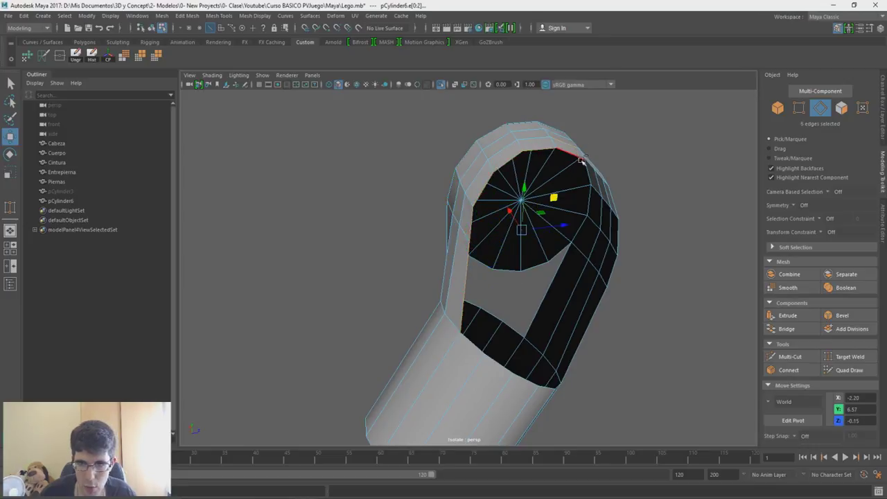
alt+drag(639, 205, 591, 201)
shift+click(581, 181)
shift+click(592, 246)
alt+drag(599, 285, 541, 249)
shift+click(517, 195)
shift+click(493, 218)
alt+drag(409, 247, 495, 237)
shift+right_drag(437, 198, 452, 226)
key(r)
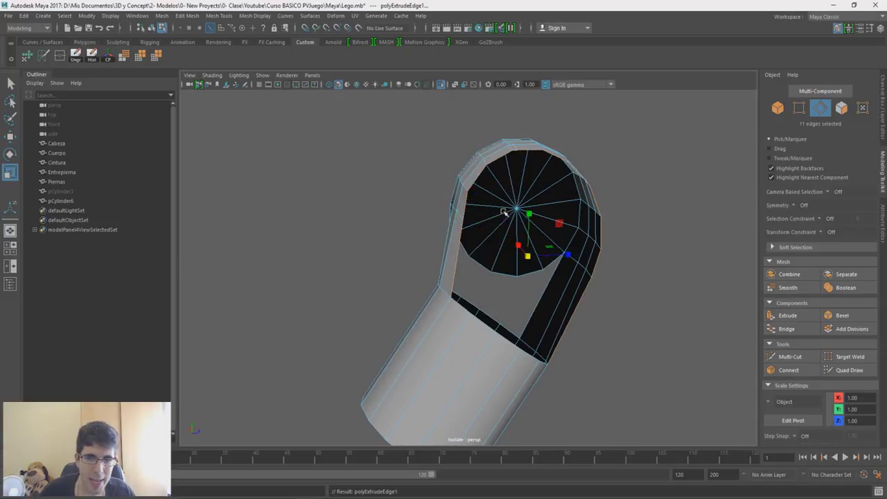
drag(527, 256, 589, 233)
Step: Move the extruded shoulder border so that it sits centred and slightly outside the original opening
key(w)
middle_drag(513, 200, 527, 199)
alt+drag(527, 206, 550, 228)
alt+drag(632, 277, 439, 242)
middle_drag(426, 197, 420, 196)
alt+drag(420, 197, 652, 316)
Step: Target-weld the end vertices of the extruded shoulder rim to the forearm's rim
right_drag(650, 233, 597, 235)
shift+right_click(568, 299)
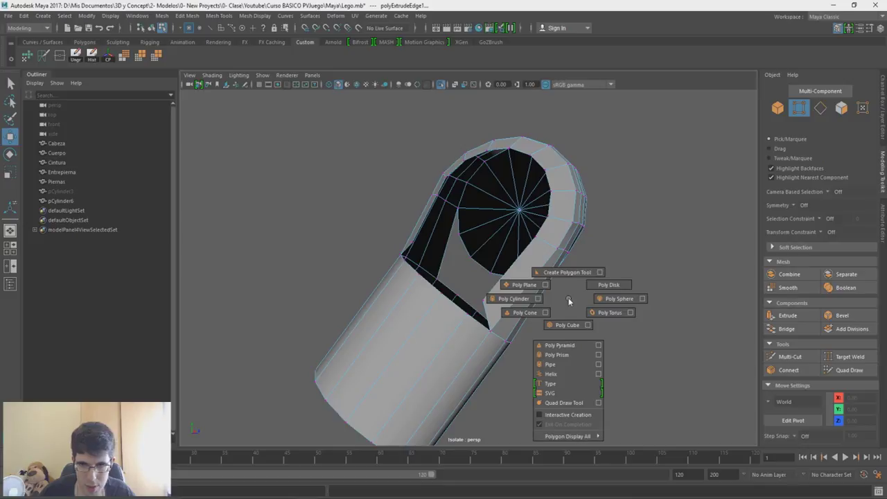
mouse_move(568, 310)
shift+right_down()
mouse_move(566, 271)
mouse_move(564, 302)
shift+right_up()
alt+drag(461, 316, 530, 299)
alt+drag(538, 308, 619, 324)
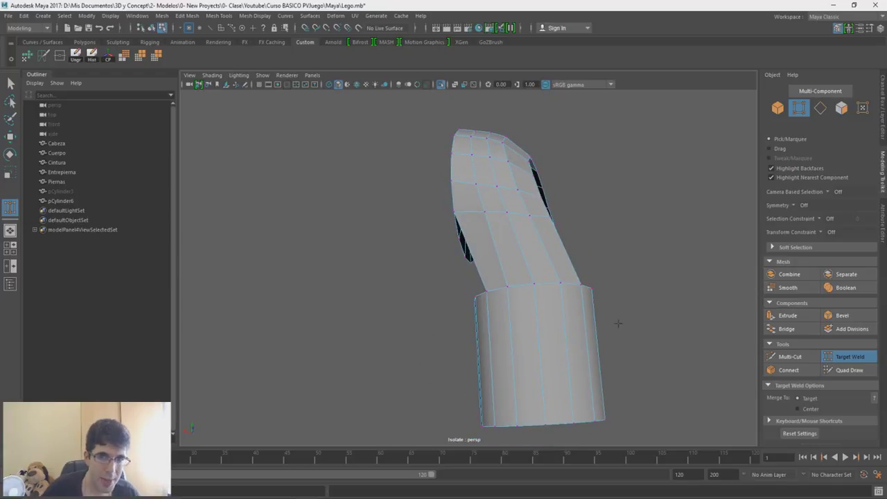
Step: Extrude the inner border of the shoulder opening again, scale it inward and shift it sideways
alt+drag(572, 226, 636, 242)
right_drag(654, 234, 655, 207)
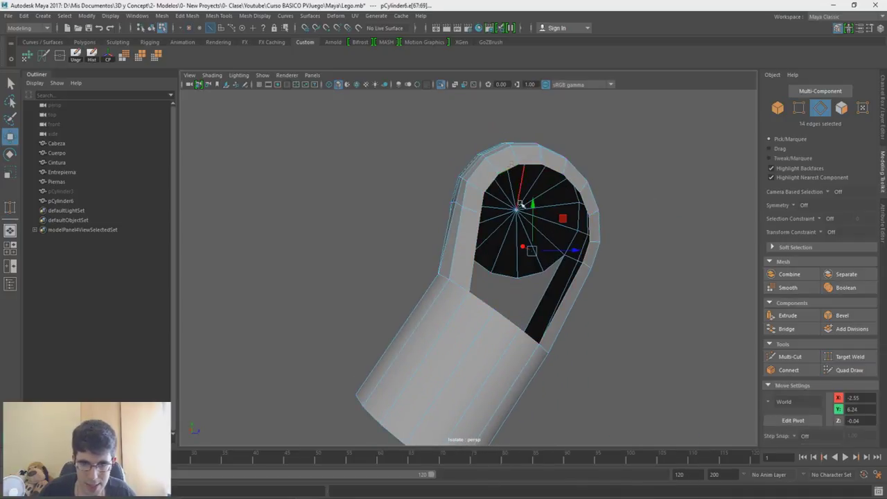
alt+drag(519, 331, 662, 345)
shift+right_drag(619, 250, 628, 278)
key(r)
drag(565, 252, 516, 303)
key(w)
alt+drag(541, 214, 603, 215)
drag(548, 207, 479, 212)
Step: Target-weld the end vertices of the second shoulder extrusion to the forearm's rim
right_drag(669, 232, 633, 240)
mouse_move(495, 267)
shift+right_down()
mouse_move(495, 241)
mouse_move(494, 267)
shift+right_up()
alt+drag(495, 267, 579, 274)
scroll(579, 274, down, 3)
Step: Extrude two lower border edges of the shoulder's round cap and pull them down to the forearm's upper rim
alt+drag(524, 156, 359, 219)
alt+drag(499, 267, 447, 290)
alt+drag(542, 328, 520, 322)
right_drag(563, 231, 566, 210)
key(w)
click(424, 276)
shift+right_drag(545, 240, 549, 267)
drag(411, 238, 422, 288)
alt+drag(552, 396, 532, 377)
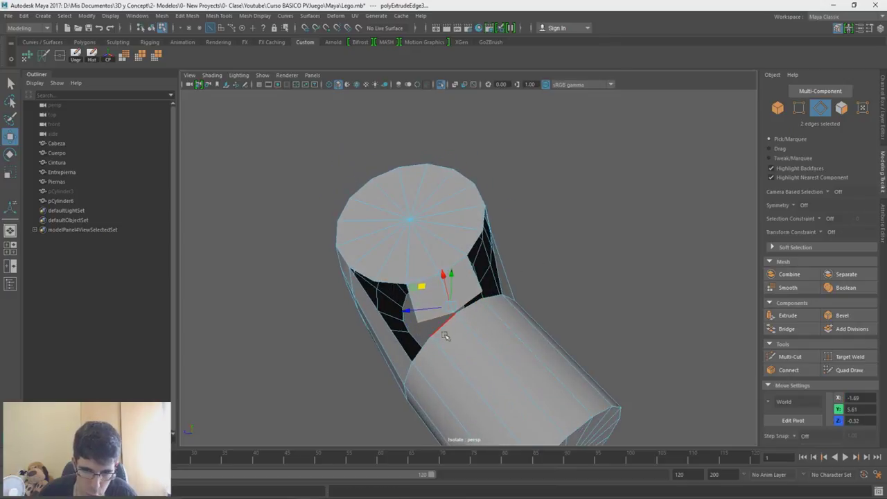
Step: Target-weld the end vertices of the cap extrusion to the forearm's upper rim
mouse_move(576, 255)
right_down()
mouse_move(527, 234)
mouse_move(572, 233)
mouse_move(570, 259)
right_up()
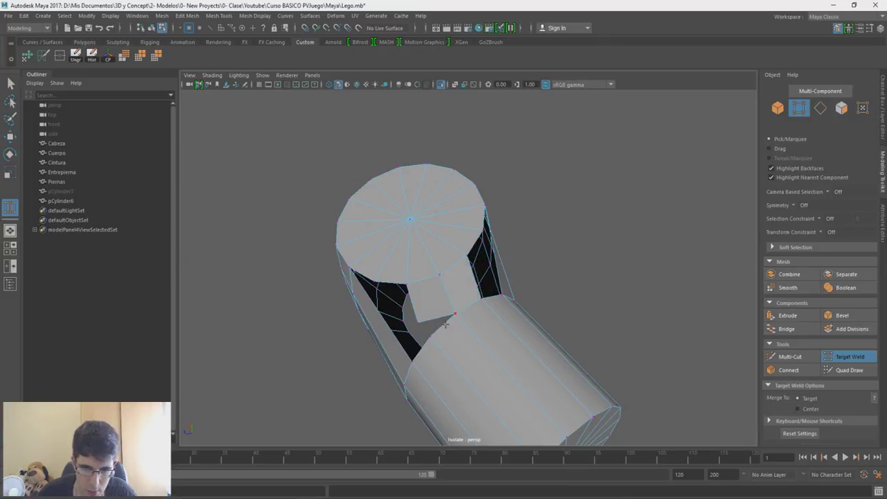
drag(430, 336, 430, 337)
alt+drag(480, 304, 543, 285)
alt+drag(447, 248, 494, 223)
alt+drag(475, 278, 490, 229)
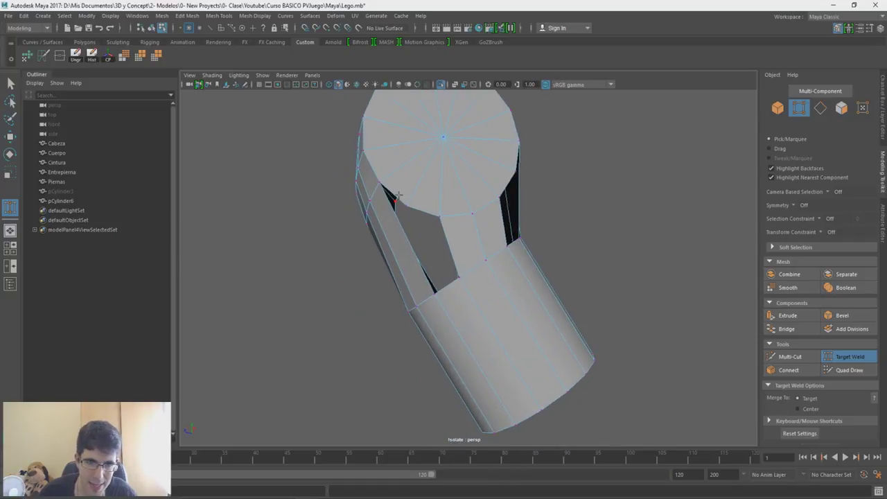
alt+drag(614, 257, 511, 153)
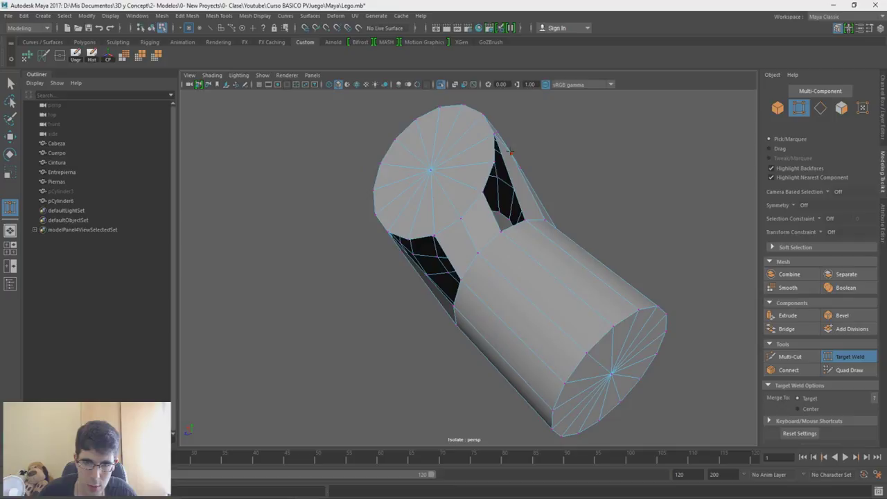
Step: Bridge two pairs of matching upper and lower rim edges along the side of the forearm cylinder
alt+drag(634, 270, 600, 289)
right_drag(701, 213, 700, 187)
key(w)
click(496, 225)
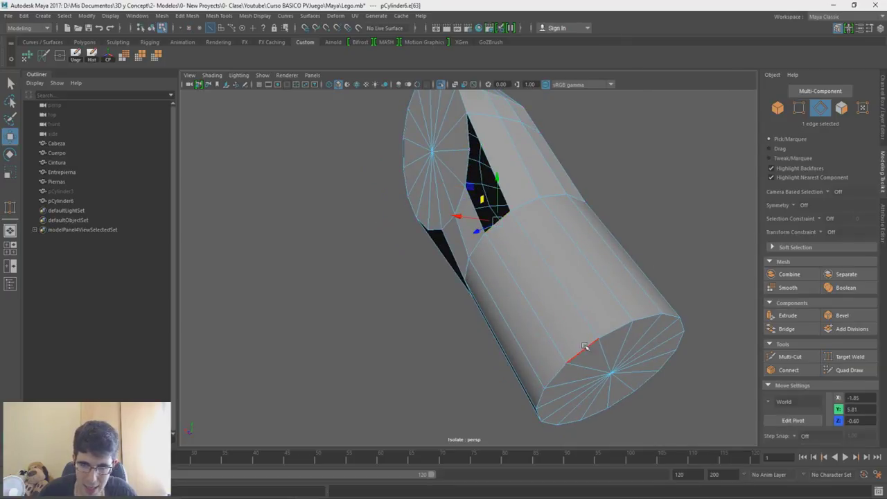
mouse_move(646, 177)
right_down()
mouse_move(650, 154)
mouse_move(645, 165)
right_up()
shift+click(583, 348)
shift+right_drag(640, 215, 633, 343)
alt+drag(524, 302, 640, 287)
click(451, 282)
shift+click(513, 406)
key(g)
alt+drag(645, 328, 565, 348)
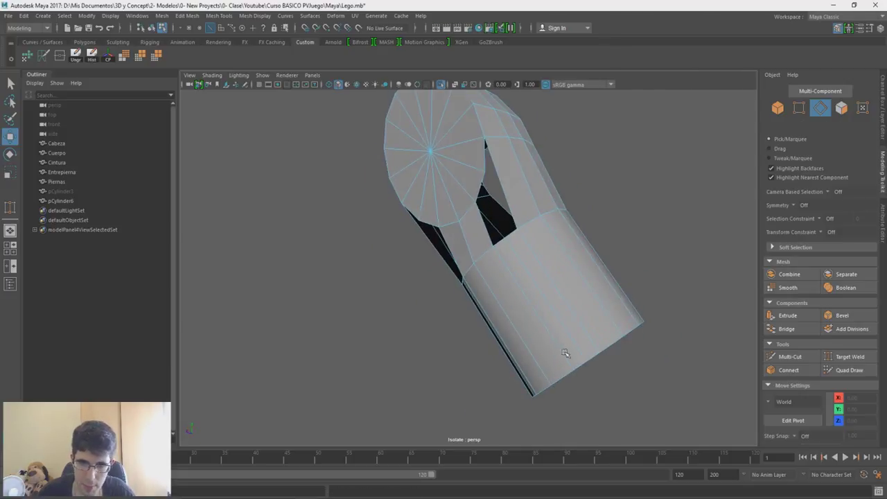
alt+middle_drag(513, 170, 517, 196)
Step: Extrude two border edges of the shoulder cap beside the open gap and pull them down toward the forearm
click(486, 212)
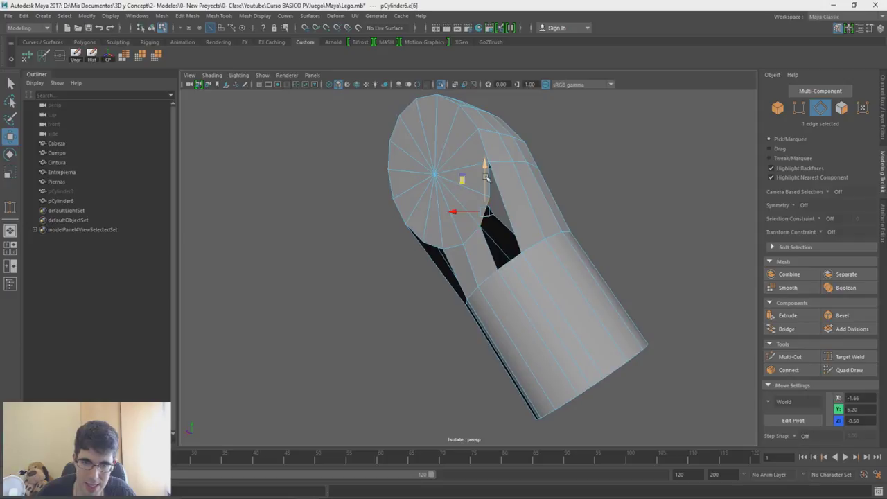
shift+click(490, 183)
shift+right_drag(548, 165, 552, 178)
key(w)
drag(482, 165, 484, 194)
alt+drag(485, 194, 590, 175)
right_drag(594, 173, 567, 174)
shift+right_drag(596, 180, 597, 183)
drag(511, 248, 588, 241)
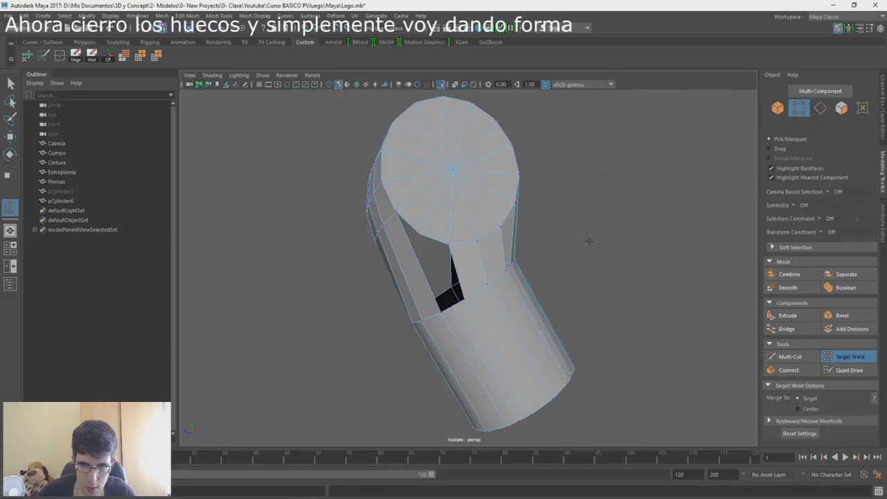
Step: Extrude the shoulder cap's border edges at the remaining gap and move them to the forearm's rim
right_drag(529, 201, 528, 176)
key(w)
click(422, 235)
shift+click(411, 226)
shift+right_drag(457, 217, 460, 242)
key(w)
drag(393, 192, 408, 239)
Step: Weld the end vertices of the new cap extrusion to the forearm's rim to close the inner gap
right_drag(606, 245, 579, 244)
click(462, 291)
shift+right_drag(522, 261, 520, 238)
shift+right_drag(632, 251, 621, 228)
drag(463, 291, 464, 299)
drag(434, 282, 531, 233)
mouse_move(535, 191)
right_down()
mouse_move(522, 188)
mouse_move(527, 178)
right_up()
key(ctrl+z)
key(w)
click(468, 202)
alt+drag(494, 202, 520, 202)
drag(521, 202, 346, 207)
alt+drag(458, 237, 479, 221)
scroll(555, 277, down, 3)
Step: Select the forearm cylinder's faces, show the whole figure again and shift the faces slightly along X toward the torso
right_drag(633, 305, 629, 347)
drag(605, 416, 448, 336)
key(r)
alt+drag(526, 314, 574, 312)
key(e)
key(w)
key(ctrl+1)
scroll(574, 312, down, 4)
key(r)
key(w)
drag(460, 293, 456, 293)
alt+drag(575, 267, 490, 232)
scroll(572, 262, down, 2)
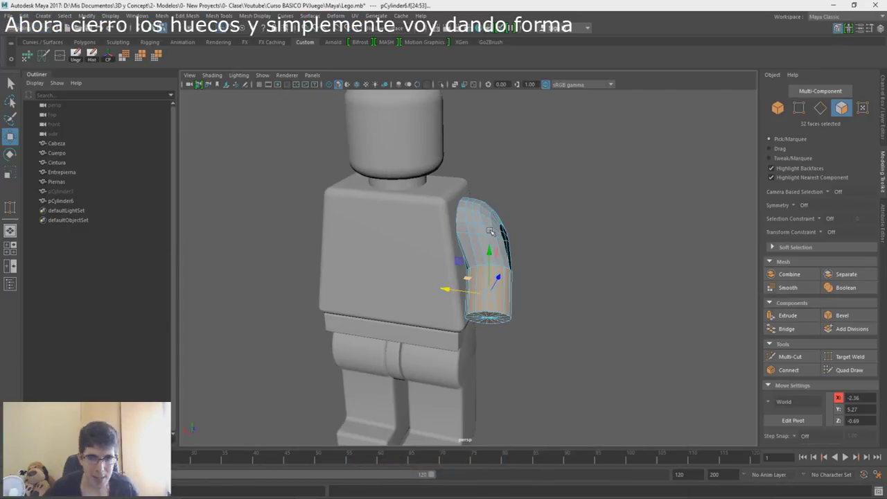
Step: Adjust the arm's shoulder and forearm edges sideways so that the arm sits closer to the torso
scroll(566, 259, up, 5)
alt+drag(566, 260, 494, 255)
right_drag(507, 280, 508, 261)
alt+drag(508, 261, 516, 255)
drag(457, 223, 534, 211)
click(515, 193)
right_drag(534, 208, 547, 152)
drag(515, 194, 467, 192)
drag(475, 294, 472, 300)
alt+drag(479, 296, 557, 257)
alt+right_drag(557, 257, 592, 257)
Step: Extrude the lower border edge of the outer shoulder hole across the opening and target-weld it to the opposite side
alt+drag(592, 257, 606, 232)
right_drag(606, 232, 610, 204)
key(w)
alt+drag(611, 205, 580, 221)
click(478, 269)
shift+right_drag(626, 230, 627, 257)
key(w)
shift+right_drag(427, 225, 395, 225)
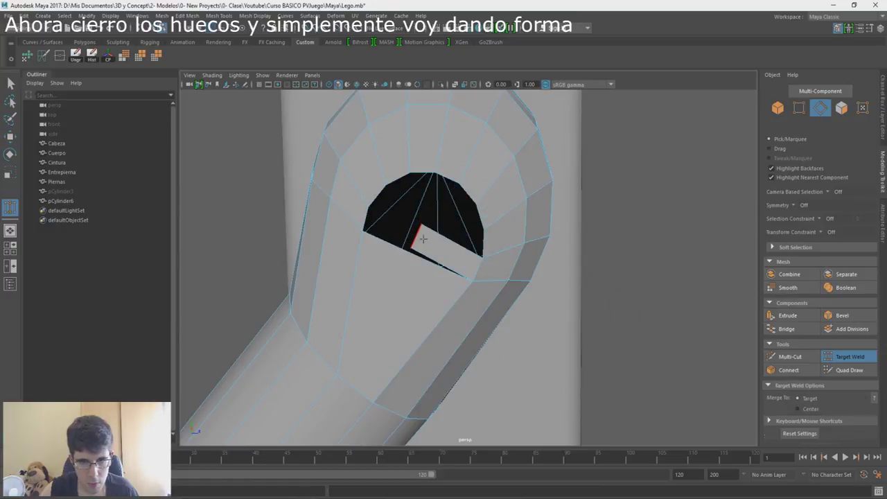
drag(417, 236, 366, 219)
Step: Extrude the next border edge of the shoulder hole across the opening and weld its end vertices to the far rim
key(w)
click(484, 243)
key(ctrl+e)
key(w)
drag(516, 213, 443, 182)
right_drag(425, 221, 424, 204)
shift+right_drag(414, 212, 389, 191)
drag(411, 212, 373, 189)
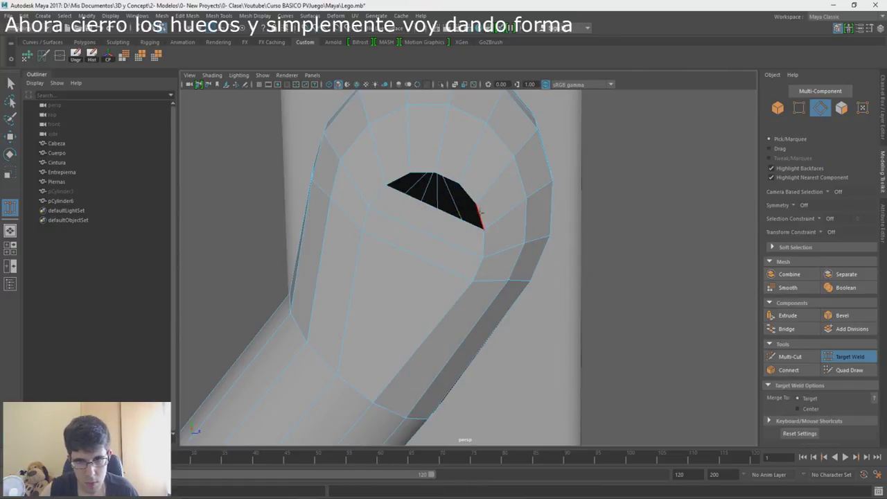
Step: Close the rest of the outer shoulder hole by extruding its border edges and target-welding the end vertices to the rim
key(w)
click(467, 193)
shift+click(478, 209)
shift+right_drag(479, 209, 476, 189)
shift+right_drag(480, 212, 480, 236)
key(w)
drag(504, 174, 477, 168)
mouse_move(455, 200)
shift+right_down()
mouse_move(457, 189)
mouse_move(457, 200)
shift+right_up()
drag(452, 206, 426, 173)
key(ctrl+z)
key(ctrl+z)
key(ctrl+z)
right_drag(490, 183, 450, 182)
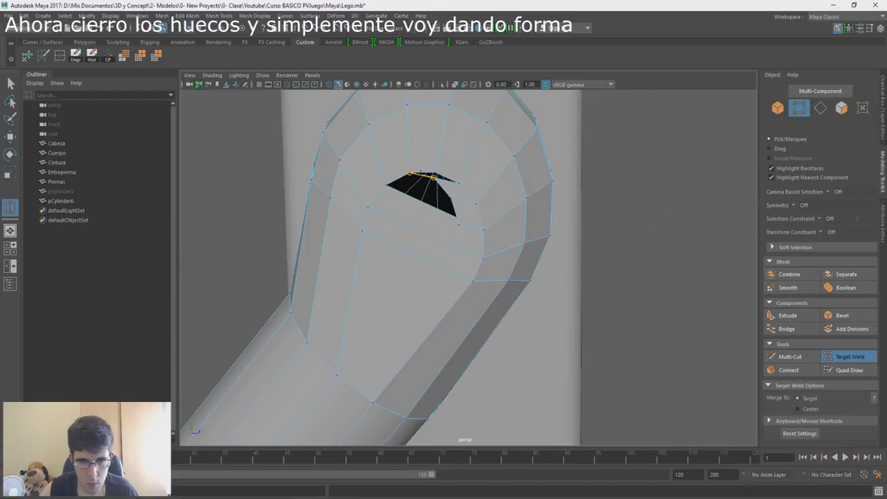
key(ctrl+z)
drag(434, 178, 435, 173)
Step: Cut new edges with Multi-Cut from the upper shoulder vertices down to the forearm's rim across the large side faces
key(w)
scroll(408, 205, down, 4)
alt+drag(408, 205, 416, 239)
alt+drag(602, 182, 478, 189)
scroll(424, 187, down, 2)
scroll(423, 187, up, 2)
right_drag(534, 162, 490, 147)
shift+right_click(516, 150)
alt+drag(417, 179, 449, 238)
scroll(451, 204, up, 3)
scroll(450, 236, down, 3)
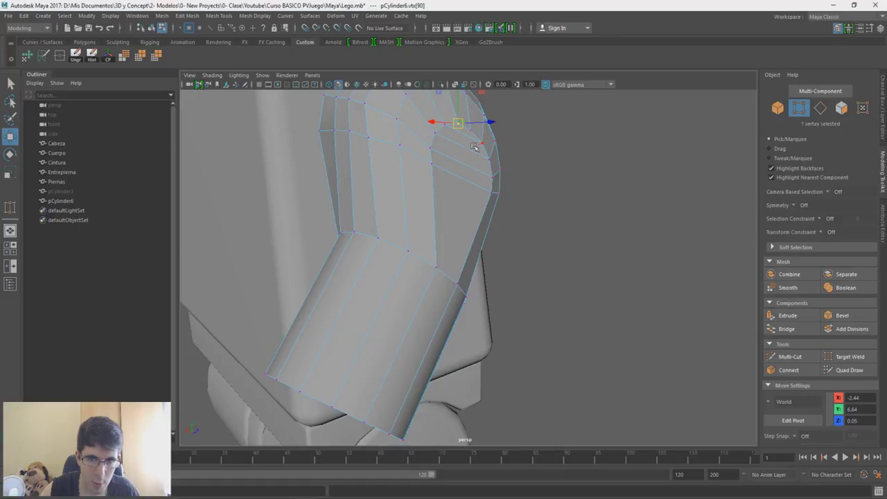
alt+middle_drag(513, 116, 520, 164)
shift+right_drag(521, 164, 478, 165)
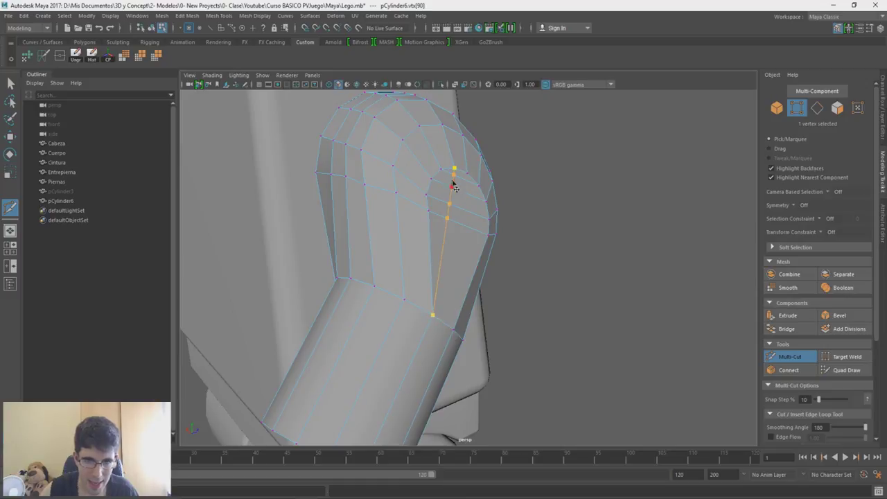
alt+drag(627, 296, 544, 288)
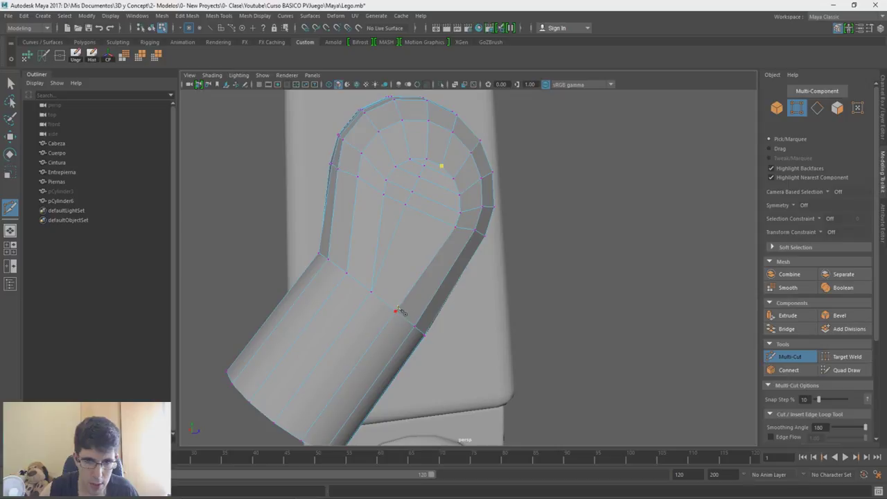
key(w)
Step: Check the vertices along the new cuts and isolate the arm in the viewport
alt+right_drag(436, 213, 437, 240)
click(421, 206)
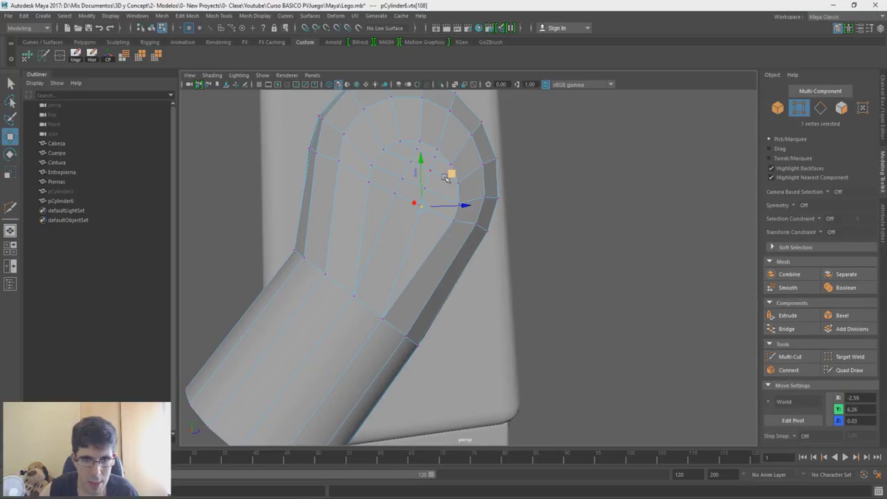
alt+drag(442, 184, 497, 219)
alt+right_drag(517, 312, 485, 232)
alt+drag(485, 231, 506, 237)
key(ctrl+1)
key(ctrl+1)
right_drag(555, 209, 577, 193)
key(ctrl+1)
Step: Compare the arm's shape with the minifigure reference image in the Photos window and return to Maya
mouse_move(516, 226)
alt+mouse_down()
mouse_move(517, 218)
mouse_move(479, 219)
mouse_move(478, 239)
mouse_move(515, 231)
alt+mouse_up()
alt+drag(543, 204, 523, 227)
right_drag(585, 232, 586, 256)
key(alt+Tab)
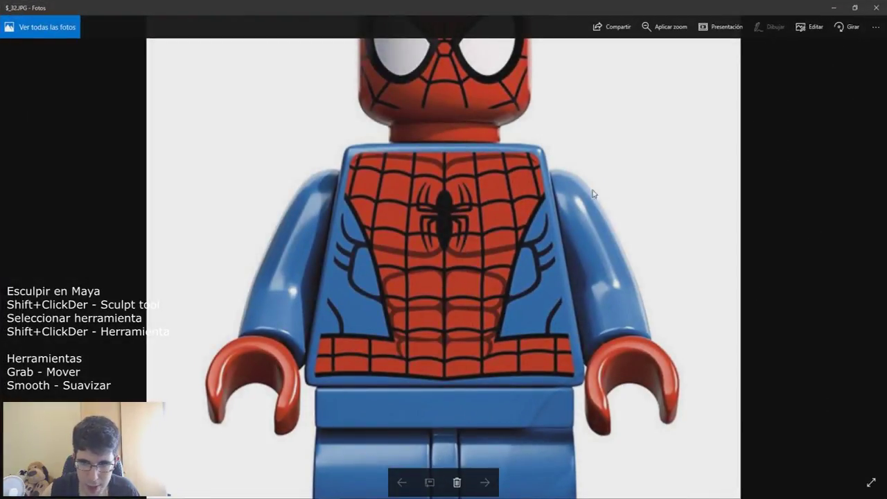
key(alt+Tab)
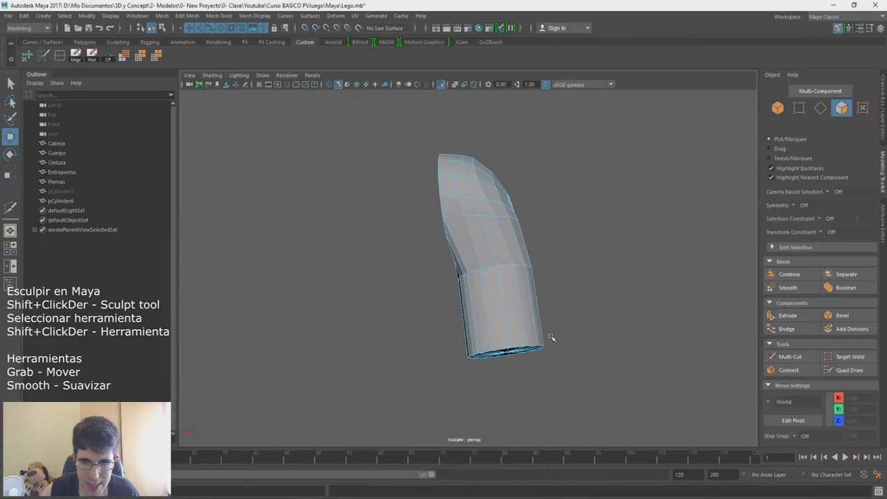
Step: Select the forearm cylinder's faces with the Scale tool active and switch back to selecting the whole arm object
drag(447, 323, 447, 323)
alt+drag(510, 308, 521, 279)
key(r)
mouse_move(436, 218)
alt+mouse_down()
mouse_move(459, 208)
mouse_move(430, 221)
alt+mouse_up()
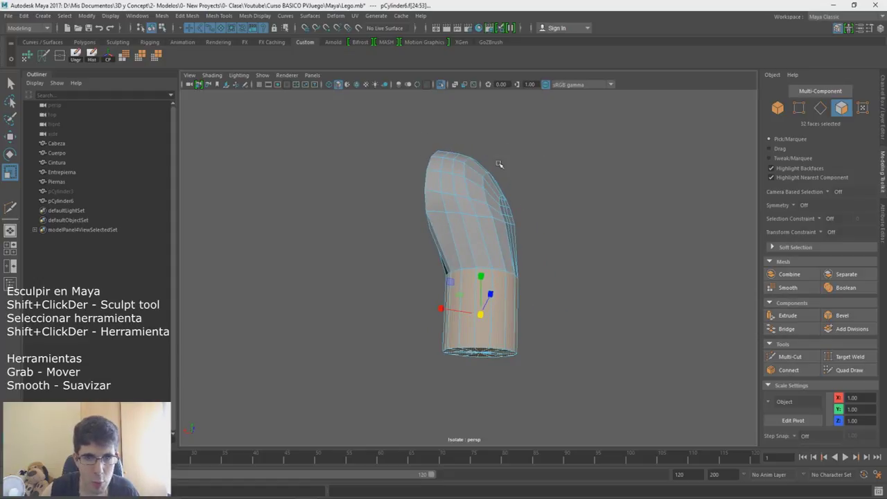
alt+drag(517, 182, 529, 189)
right_drag(529, 188, 546, 177)
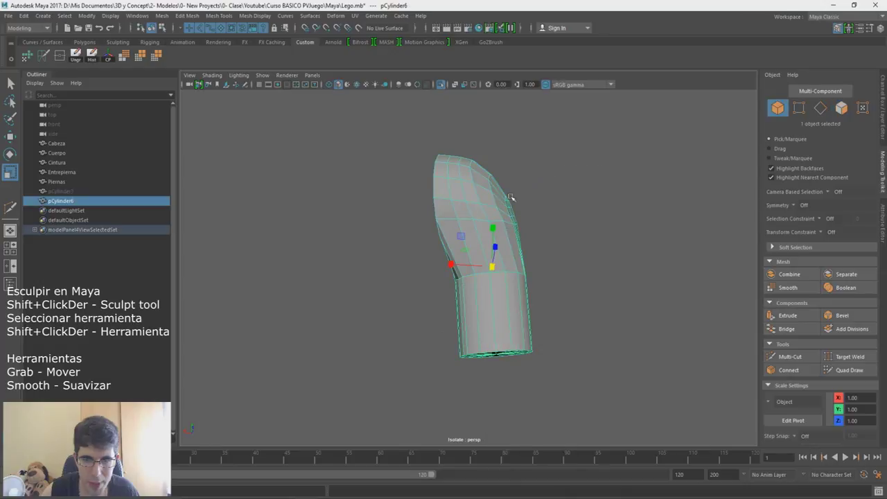
Step: Start sculpting on the arm mesh and choose the Grab brush
shift+right_click(515, 197)
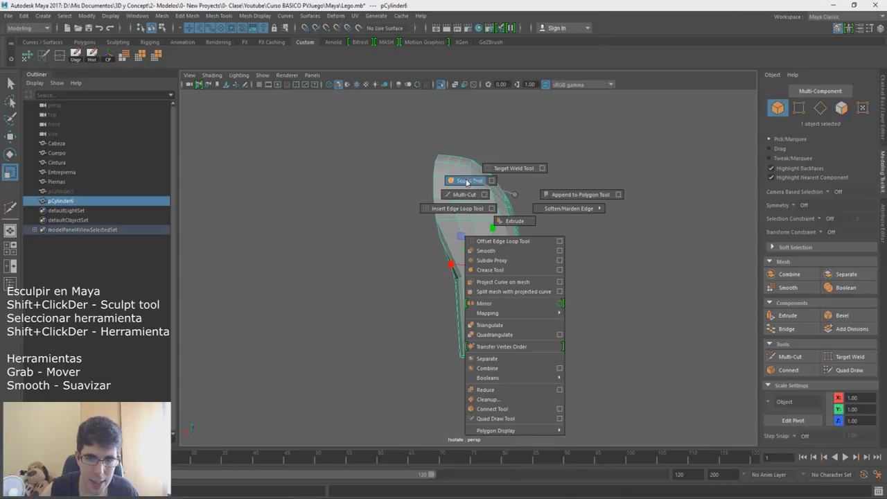
click(467, 182)
shift+right_click(485, 207)
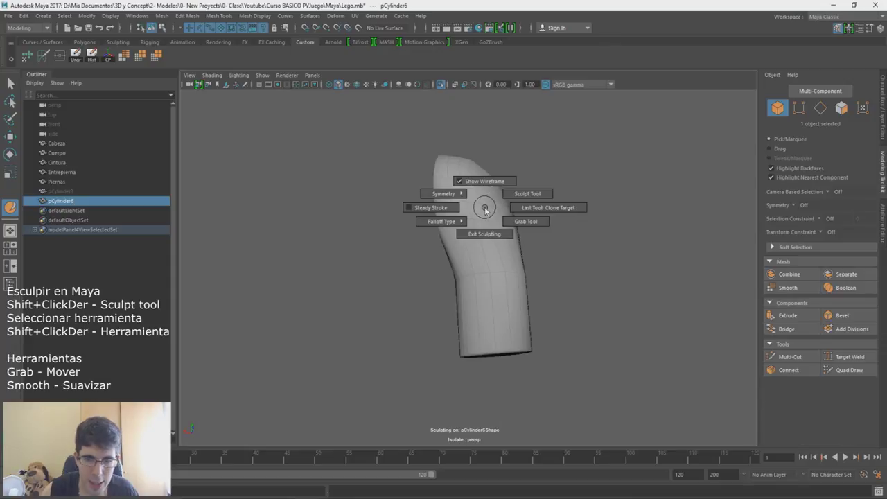
shift+right_click(484, 207)
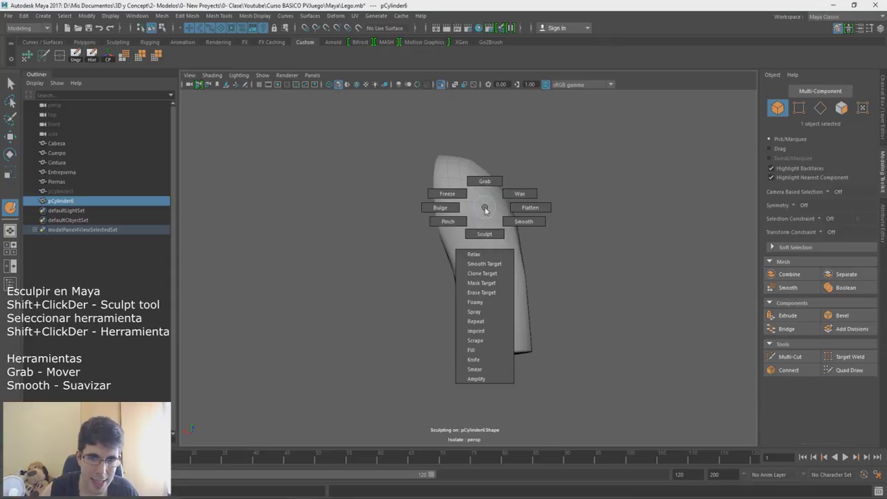
click(485, 182)
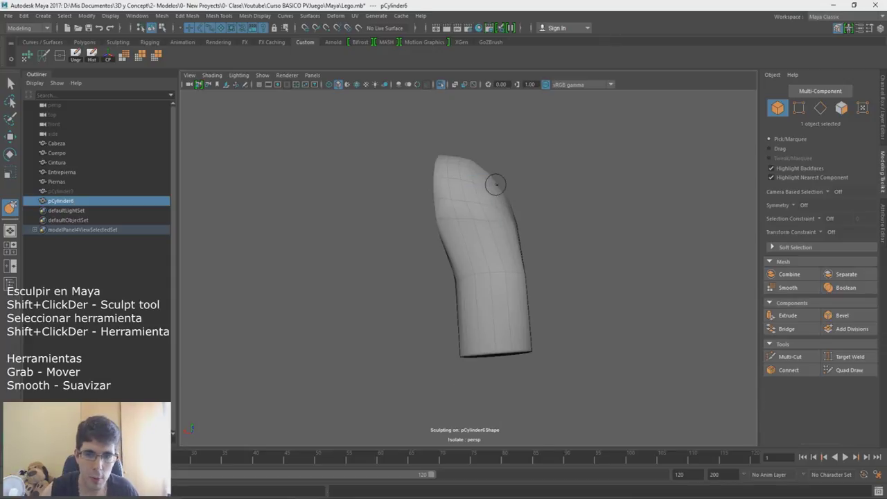
Step: Enlarge the Grab brush and pull the upper arm's surface into a smoother shoulder curve on both sides
mouse_move(490, 201)
mouse_down()
mouse_move(586, 215)
mouse_move(524, 219)
mouse_move(559, 213)
mouse_up()
drag(503, 199, 492, 199)
mouse_move(586, 209)
alt+mouse_down()
mouse_move(401, 204)
mouse_move(447, 183)
alt+mouse_up()
drag(444, 224, 426, 237)
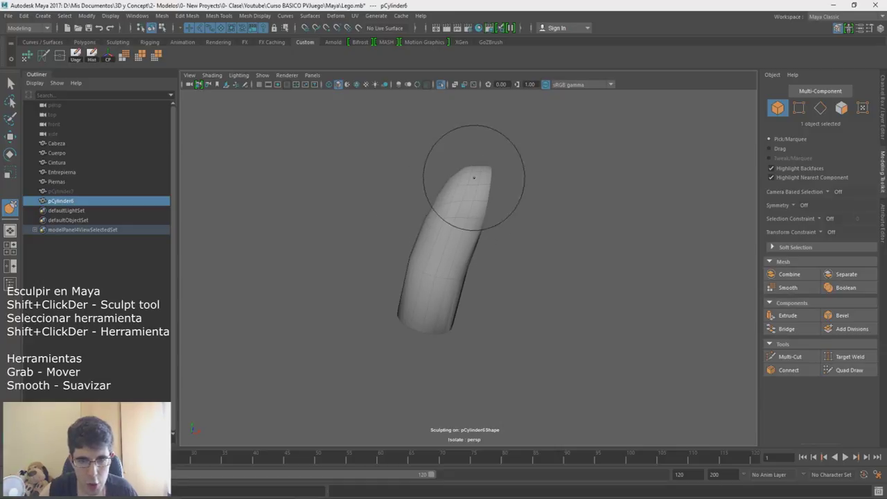
alt+drag(449, 311, 579, 284)
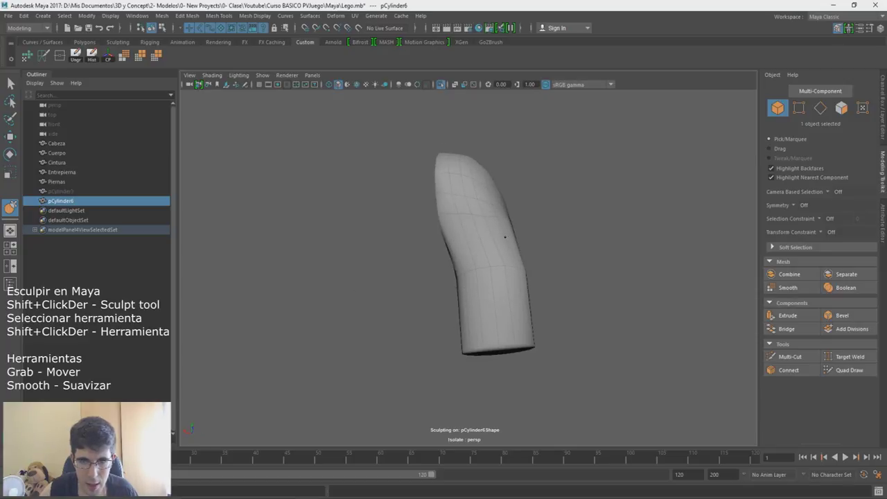
alt+drag(525, 247, 553, 252)
mouse_move(513, 223)
alt+mouse_down()
mouse_move(557, 184)
mouse_move(499, 170)
mouse_move(422, 179)
mouse_move(444, 222)
mouse_move(586, 236)
mouse_move(540, 208)
mouse_move(515, 228)
mouse_move(506, 210)
mouse_move(570, 209)
alt+mouse_up()
Step: Select the flat round faces on the shoulder's inner side, followed by a face loop around the upper arm
key(w)
right_drag(568, 171, 569, 198)
click(772, 150)
drag(490, 179, 493, 178)
key(r)
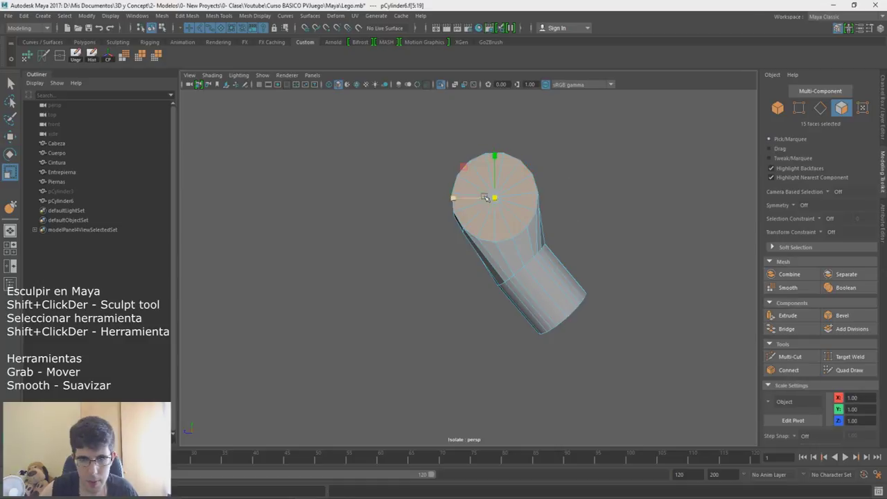
alt+drag(682, 231, 517, 246)
alt+drag(471, 225, 451, 307)
key(w)
shift+double_click(425, 201)
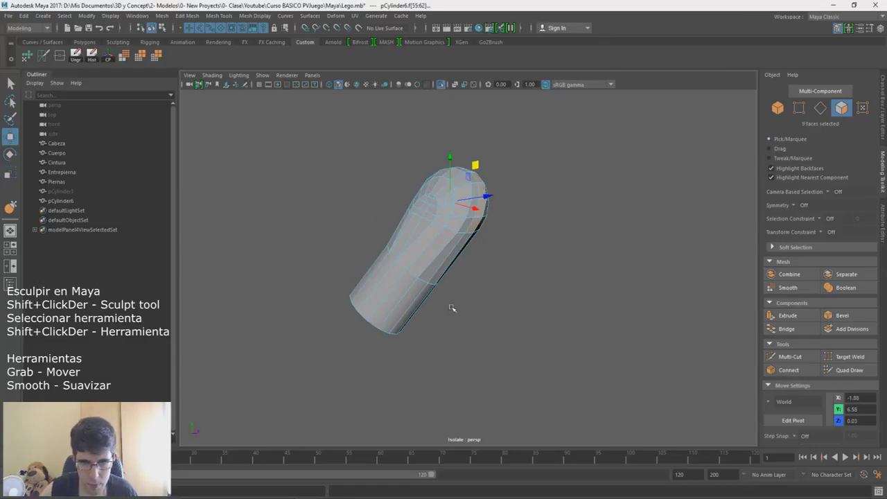
alt+drag(472, 220, 592, 220)
Step: Select the ring of lengthwise edges between the shoulder and the forearm
right_drag(520, 199, 518, 154)
double_click(462, 199)
ctrl+drag(573, 374, 457, 251)
alt+drag(458, 246, 504, 244)
right_drag(517, 231, 519, 208)
alt+drag(511, 228, 478, 281)
scroll(482, 270, up, 3)
shift+double_click(492, 249)
alt+drag(535, 234, 486, 237)
Step: Try connecting the selected edges with edge flow inserted and the edge flow adjustment set to 0.5
shift+right_drag(485, 240, 519, 369)
click(681, 65)
click(680, 65)
click(680, 65)
drag(696, 75, 641, 73)
text(0.5)
key(Return)
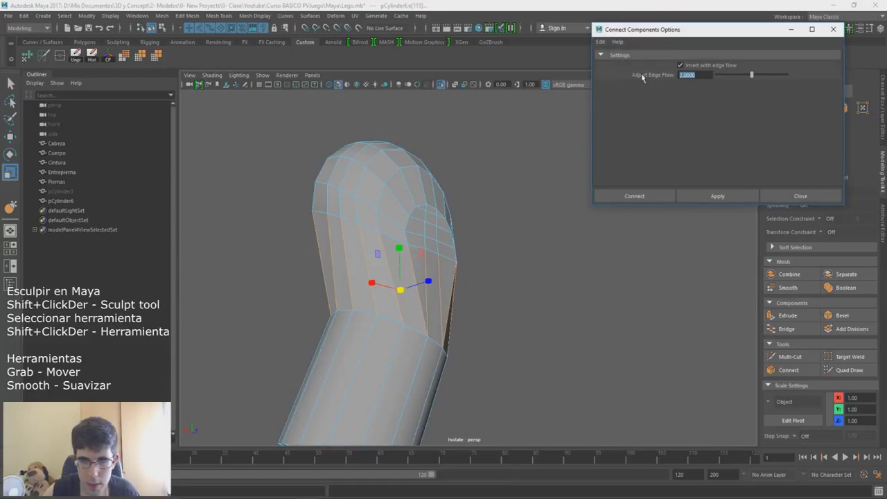
click(729, 199)
alt+drag(589, 235, 665, 232)
key(ctrl+z)
click(790, 196)
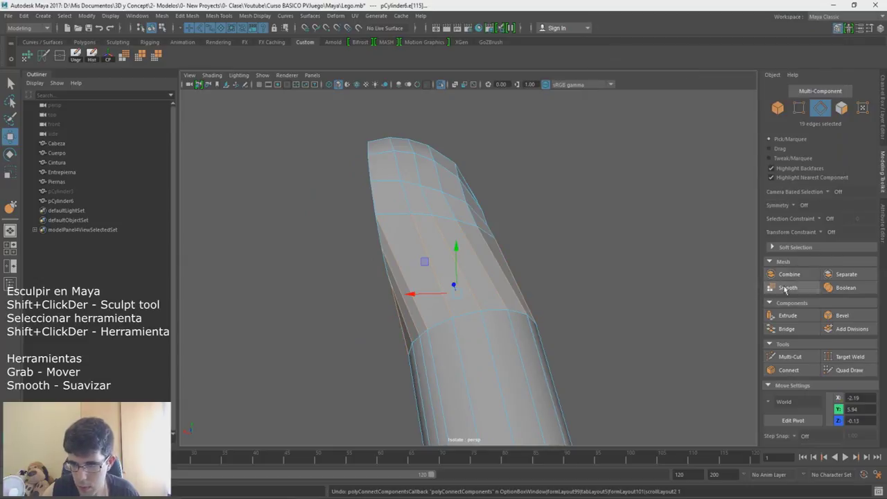
Step: Connect the selected edges with one segment at a slide of 0.50 to add an edge loop above the elbow
click(788, 370)
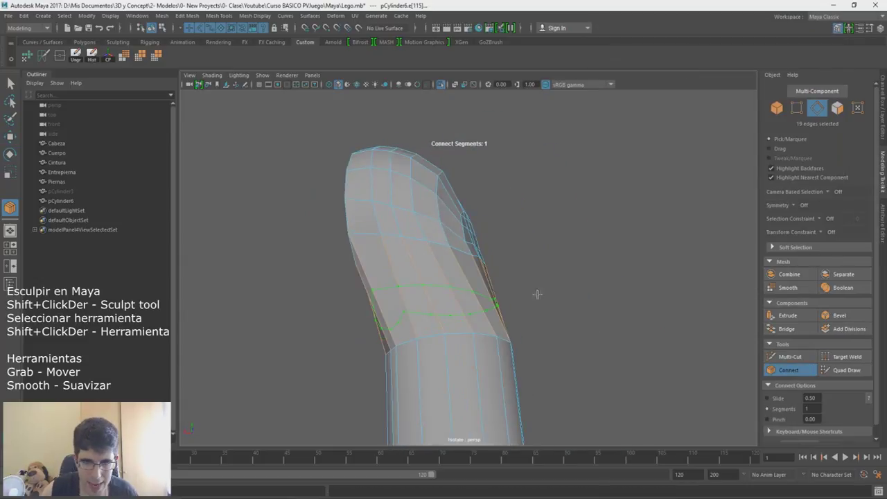
alt+drag(456, 288, 431, 284)
key(r)
alt+drag(512, 304, 408, 301)
Step: Reposition individual vertices around the small round patch on the shoulder's outer side to even out its contour
key(w)
right_drag(456, 271, 426, 268)
drag(460, 240, 438, 197)
alt+drag(525, 222, 374, 229)
click(404, 236)
alt+drag(450, 273, 470, 243)
click(439, 269)
click(457, 259)
alt+right_drag(447, 298, 489, 320)
alt+drag(490, 320, 478, 312)
drag(436, 224, 445, 240)
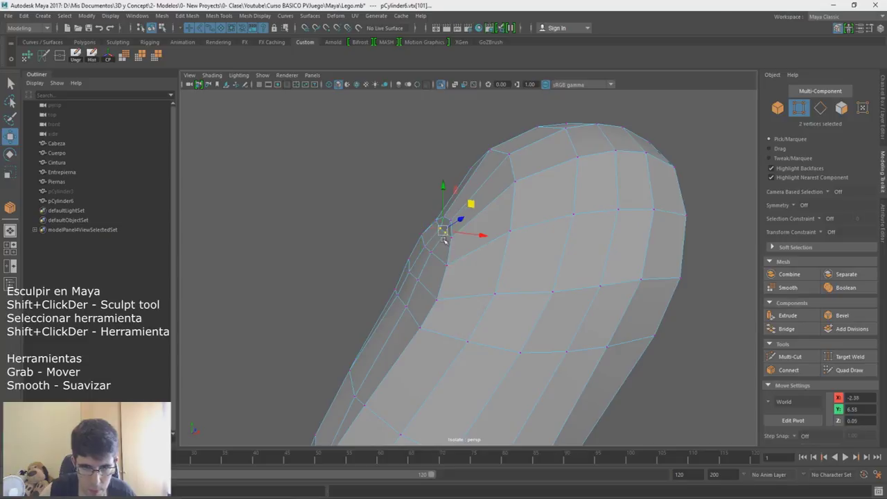
click(423, 235)
drag(450, 210, 540, 298)
click(410, 261)
alt+right_drag(540, 298, 489, 236)
Step: Activate the Smooth sculpting brush on the whole arm and lower its strength to 20.264
right_drag(486, 222, 514, 208)
mouse_move(409, 226)
shift+right_down()
mouse_move(386, 239)
mouse_move(390, 262)
mouse_move(446, 259)
shift+right_up()
drag(217, 109, 694, 79)
mouse_move(409, 269)
alt+mouse_down()
mouse_move(454, 267)
mouse_move(438, 265)
alt+mouse_up()
mouse_move(469, 231)
shift+right_down()
mouse_move(451, 233)
mouse_move(496, 256)
mouse_move(469, 231)
shift+right_up()
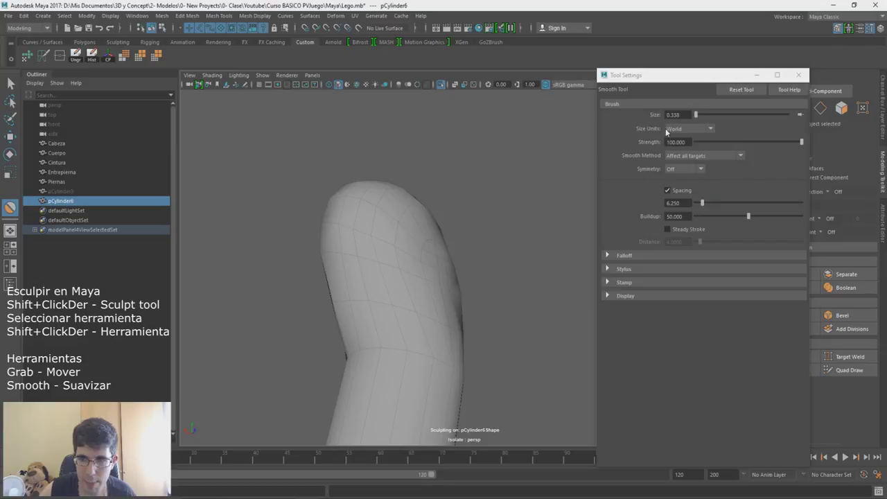
drag(802, 143, 759, 140)
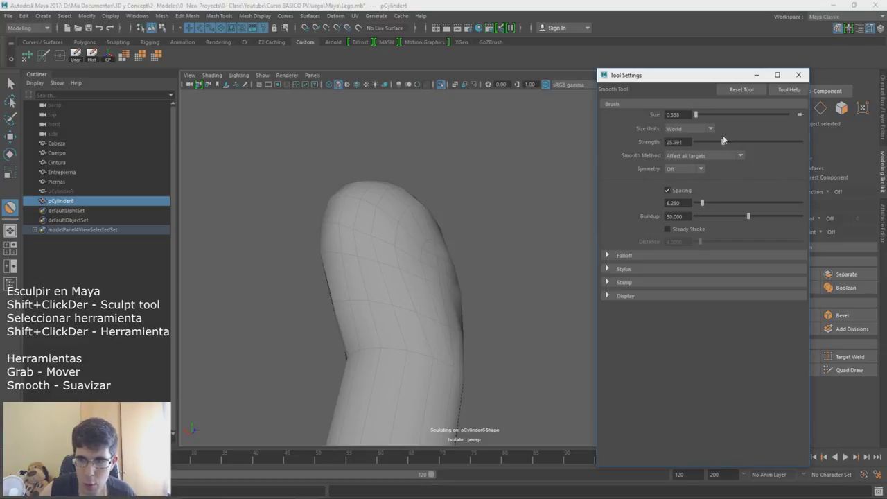
Step: Smooth the shoulder and upper arm surface with brush strokes from several sides
mouse_move(404, 254)
mouse_down()
mouse_move(420, 275)
mouse_move(449, 266)
mouse_up()
mouse_move(377, 257)
alt+mouse_down()
mouse_move(406, 242)
mouse_move(465, 253)
alt+mouse_up()
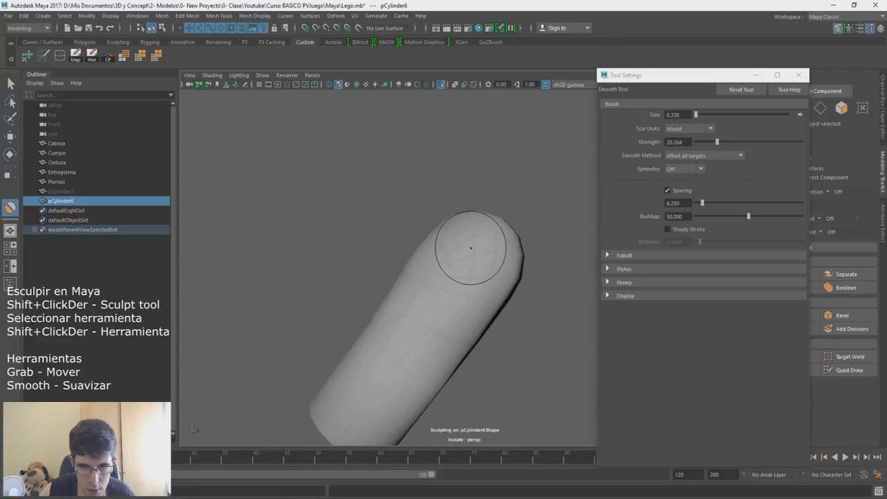
drag(420, 250, 414, 262)
alt+drag(445, 303, 412, 307)
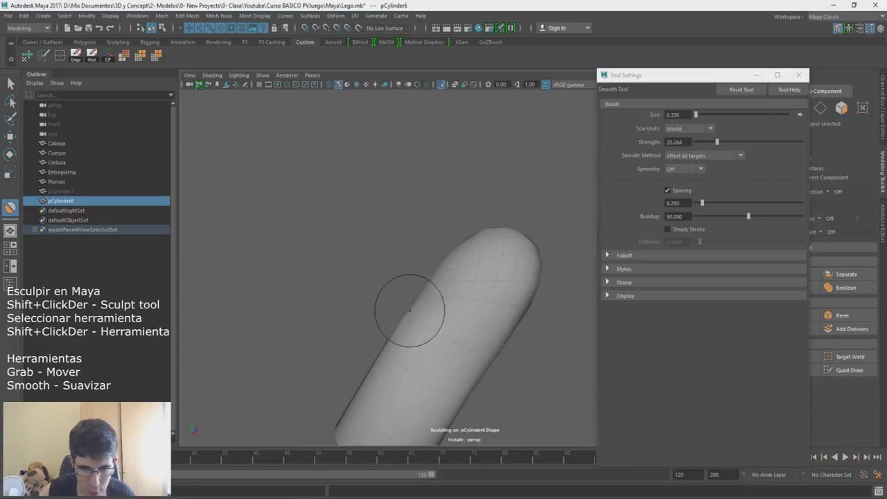
mouse_move(485, 239)
alt+mouse_down()
mouse_move(475, 297)
mouse_move(470, 265)
alt+mouse_up()
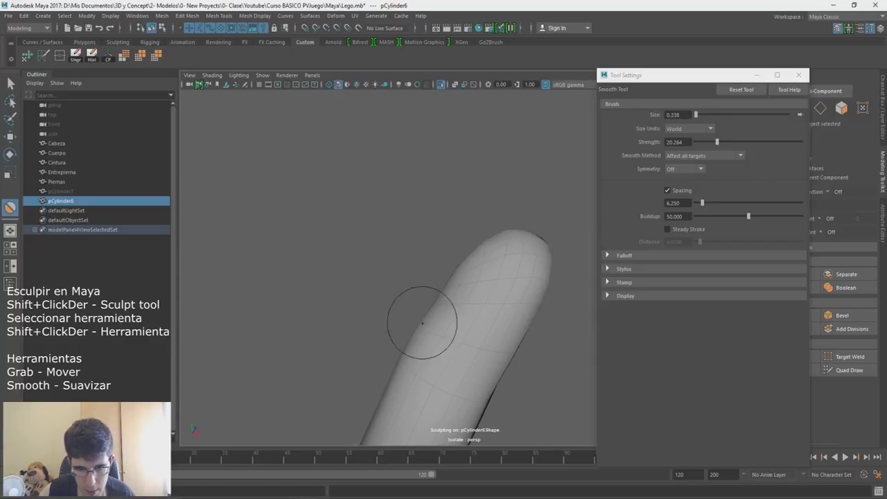
mouse_move(426, 332)
alt+mouse_down()
mouse_move(430, 261)
mouse_move(446, 290)
mouse_move(511, 254)
mouse_move(451, 243)
alt+mouse_up()
Step: Show the whole figure again, select the forearm's faces with the Rotate tool, and return to whole-object selection
key(ctrl+1)
key(w)
shift+right_drag(529, 230, 483, 230)
mouse_move(481, 247)
alt+mouse_down()
mouse_move(446, 263)
mouse_move(527, 287)
alt+mouse_up()
key(w)
right_drag(471, 277, 430, 277)
drag(526, 346, 430, 257)
key(e)
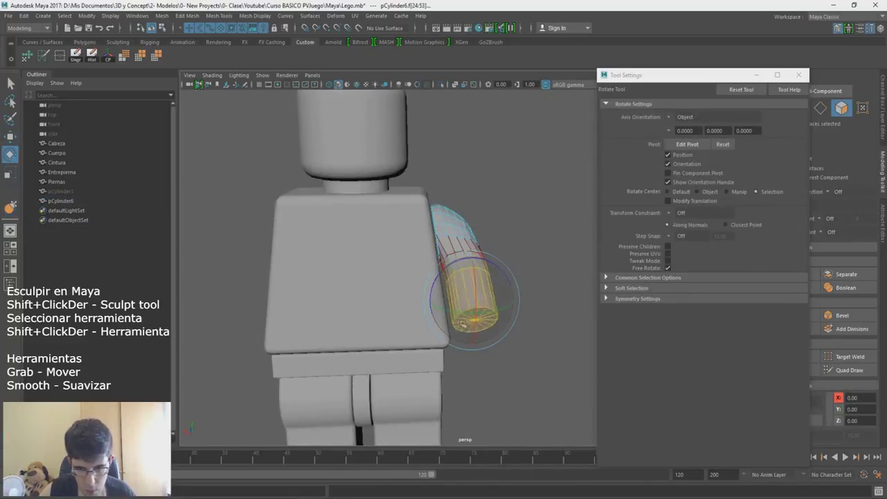
key(F8)
key(w)
Step: Nudge the upper arm with small moves, checking it both isolated and beside the torso
alt+drag(478, 287, 473, 262)
key(ctrl+1)
click(548, 244)
alt+drag(548, 244, 471, 249)
click(466, 270)
key(ctrl+1)
drag(424, 265, 418, 266)
mouse_move(524, 246)
alt+mouse_down()
mouse_move(540, 245)
mouse_move(513, 244)
alt+mouse_up()
drag(430, 231, 434, 224)
alt+drag(513, 264, 457, 271)
alt+drag(493, 277, 388, 256)
Step: Move edges on the shoulder's outer side with soft selection to reshape the upper arm
scroll(499, 246, up, 5)
right_drag(332, 239, 332, 198)
click(327, 210)
alt+drag(388, 277, 471, 273)
drag(377, 247, 371, 248)
alt+drag(471, 274, 512, 256)
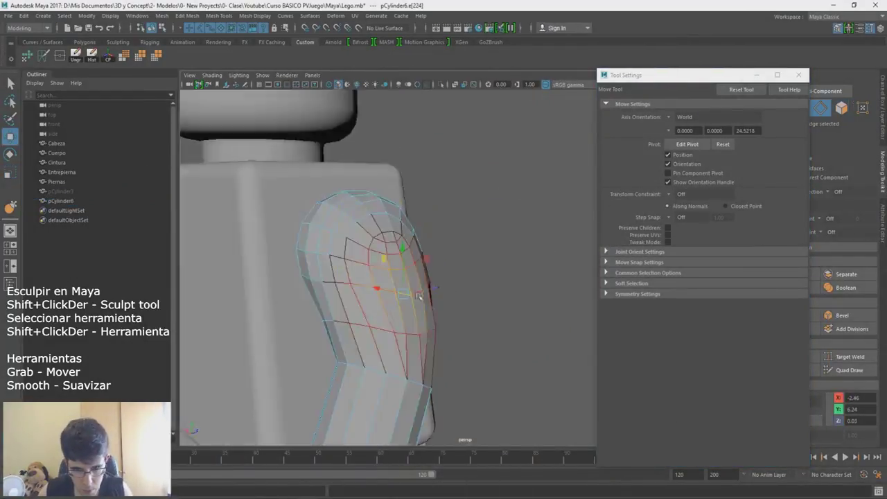
alt+drag(499, 312, 541, 338)
drag(429, 326, 423, 326)
Step: Select edges around the elbow and shift them slightly to refine the bend
scroll(478, 291, down, 5)
alt+drag(522, 337, 513, 277)
right_drag(490, 232, 503, 205)
scroll(471, 263, up, 5)
alt+drag(485, 263, 513, 256)
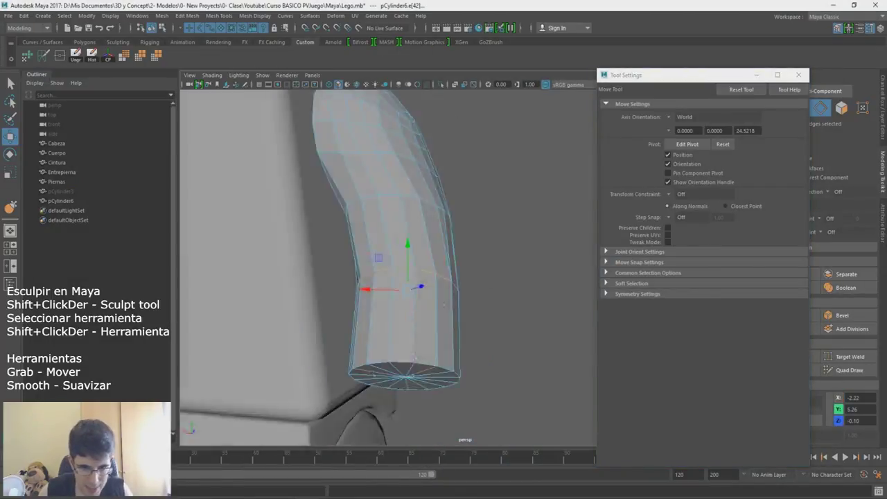
drag(409, 226, 414, 227)
Step: Try to bevel the elbow edges
right_click(515, 202)
alt+drag(515, 208, 423, 305)
scroll(477, 242, down, 4)
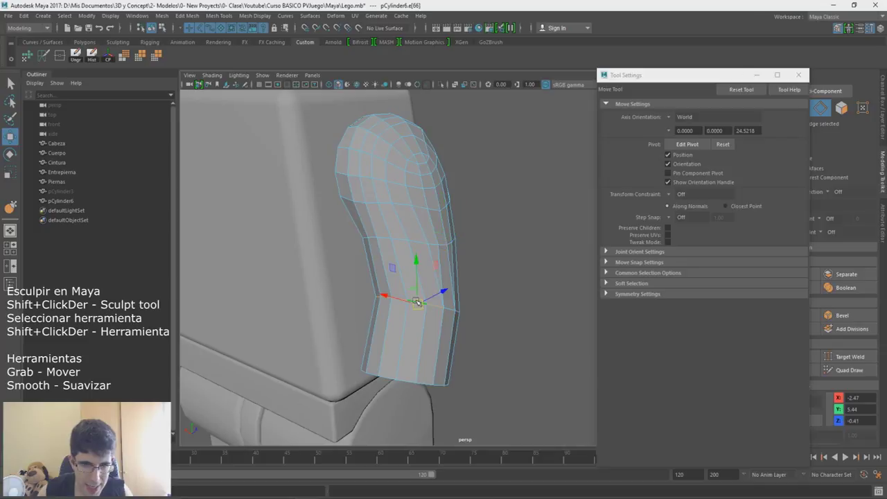
shift+right_click(421, 309)
click(465, 306)
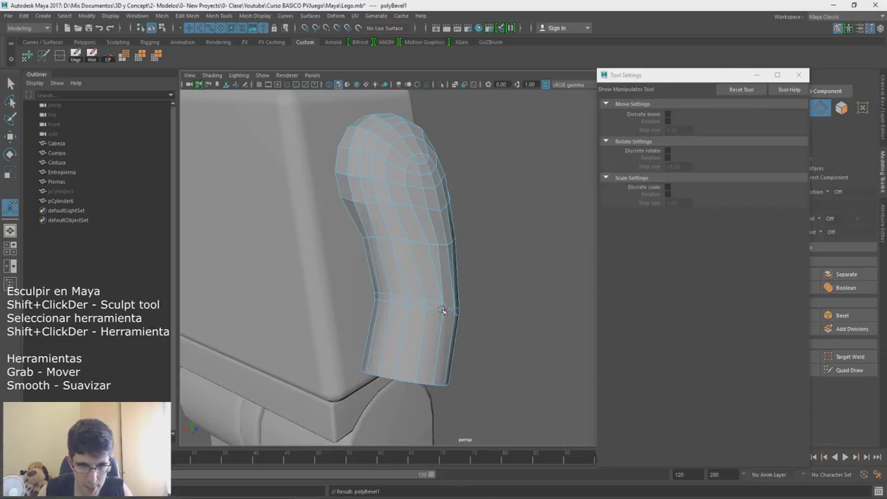
key(ctrl+z)
Step: Bevel the elbow's edge loop with 2 segments and a fraction of 0.2, and close the tool settings
alt+drag(478, 326, 429, 225)
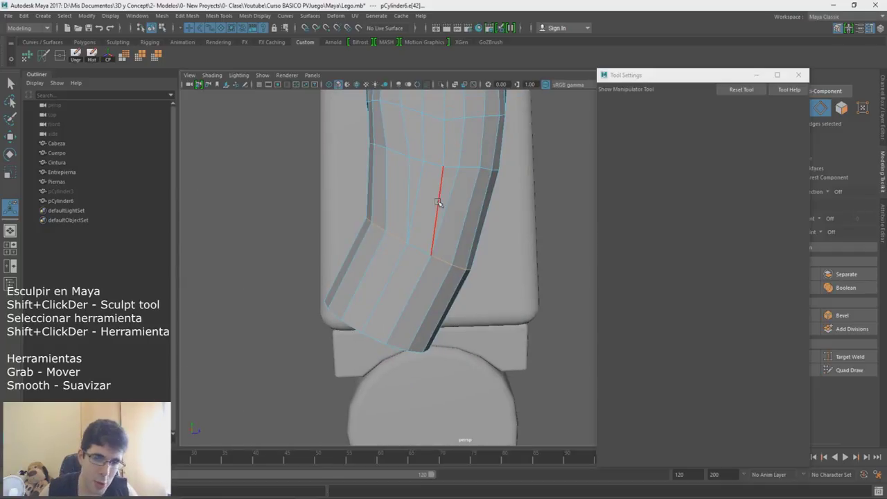
alt+drag(413, 255, 513, 265)
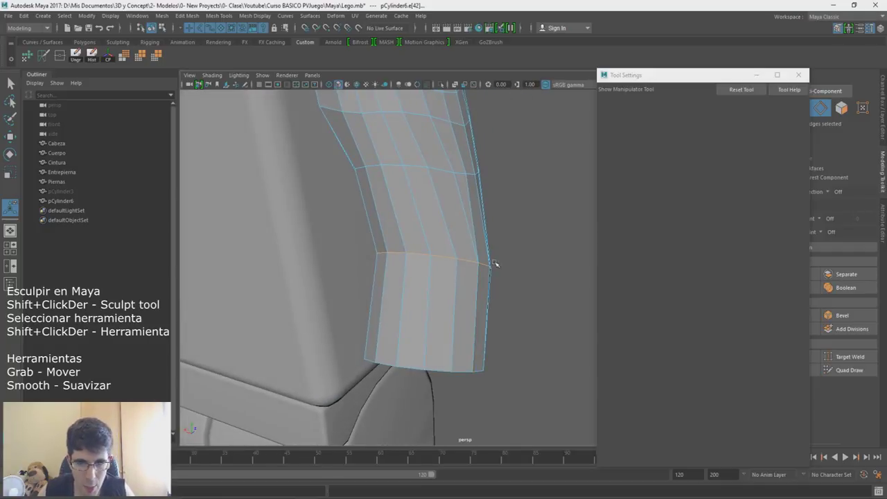
shift+right_drag(513, 243, 555, 244)
click(799, 76)
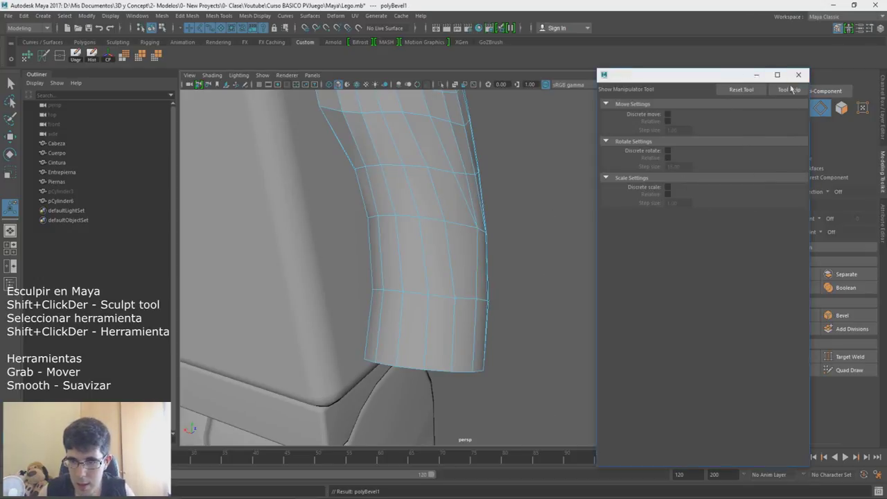
drag(625, 282, 625, 282)
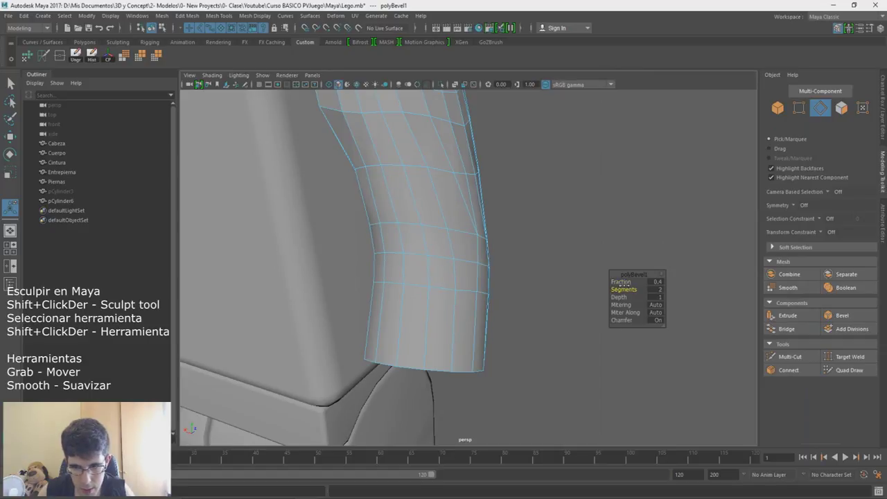
alt+drag(452, 291, 487, 284)
alt+right_drag(487, 285, 475, 207)
mouse_move(494, 269)
alt+mouse_down()
mouse_move(377, 253)
mouse_move(478, 269)
alt+mouse_up()
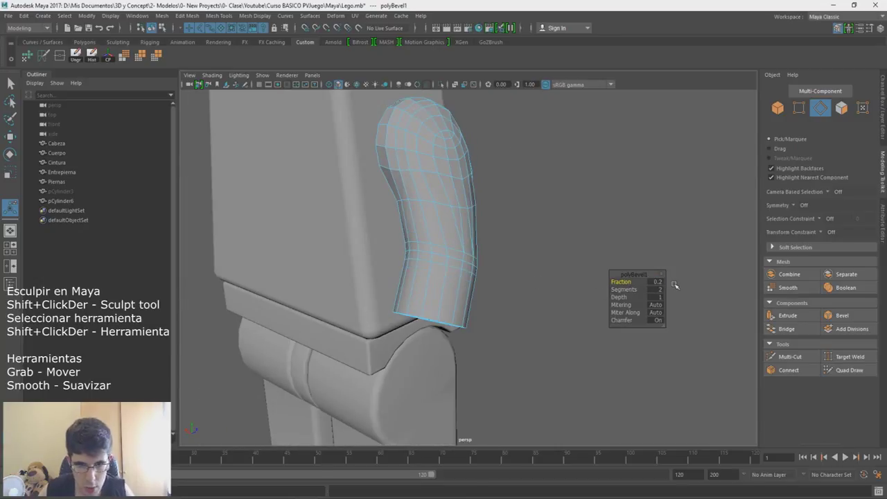
alt+drag(530, 253, 565, 244)
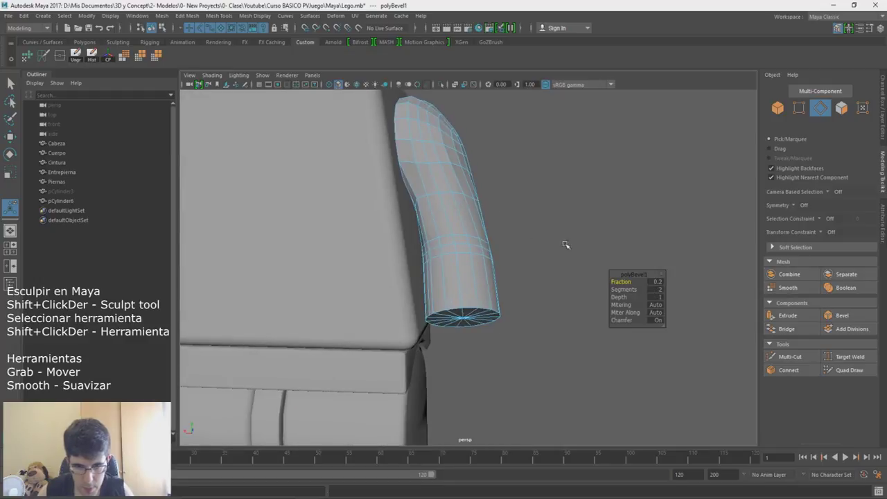
alt+drag(492, 306, 536, 282)
alt+right_drag(536, 281, 533, 242)
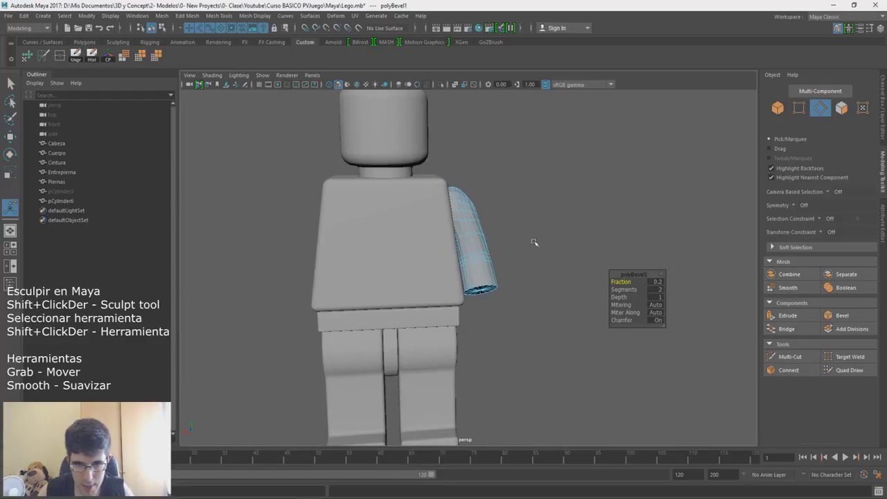
alt+drag(533, 242, 516, 246)
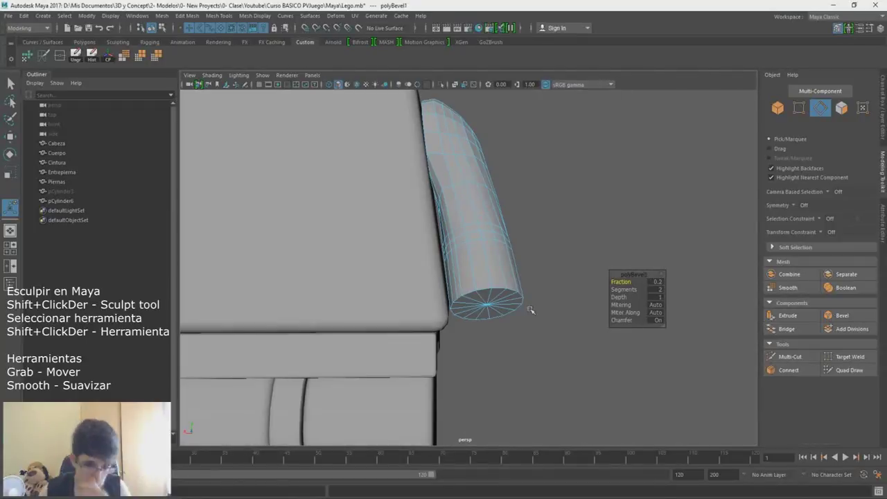
key(ctrl+b)
key(w)
drag(473, 115, 575, 208)
right_drag(528, 239, 586, 209)
alt+right_drag(480, 208, 596, 208)
mouse_move(596, 207)
alt+mouse_down()
mouse_move(486, 235)
mouse_move(488, 247)
mouse_move(444, 252)
alt+mouse_up()
key(ctrl+z)
right_drag(444, 253, 444, 222)
key(w)
Step: Return the arm to object mode and activate the Sculpt tool on it
alt+drag(443, 253, 416, 201)
right_drag(443, 236, 478, 215)
mouse_move(476, 245)
shift+right_down()
mouse_move(512, 231)
mouse_move(440, 228)
shift+right_up()
alt+drag(440, 228, 530, 254)
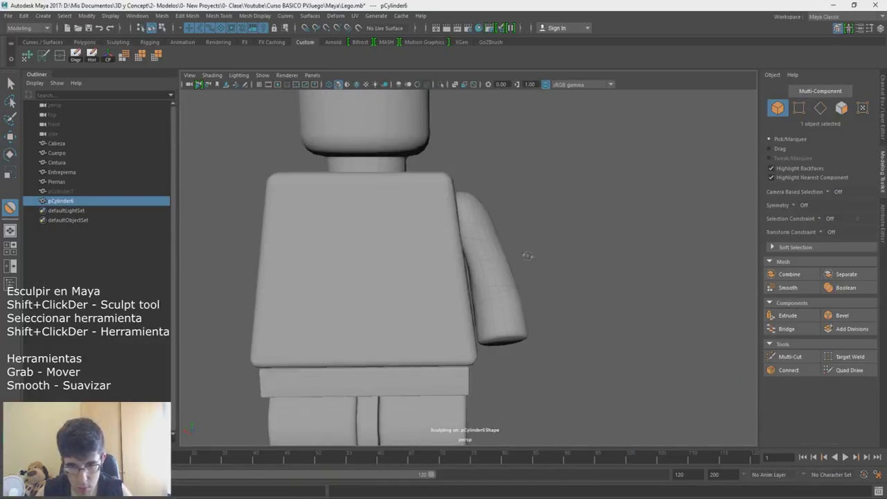
Step: Isolate the arm, try adjusting its vertices and toggle the smooth preview on and off
key(w)
key(ctrl+1)
right_drag(522, 236, 485, 236)
click(474, 271)
drag(443, 271, 555, 272)
drag(485, 227, 506, 293)
key(3)
key(ctrl+b)
key(1)
key(q)
key(ctrl+1)
key(ctrl+1)
Step: Try small face adjustments on the arm, and return to object mode with the arm isolated
right_drag(485, 236, 485, 270)
drag(459, 166, 479, 239)
key(e)
key(ctrl+1)
drag(451, 239, 523, 227)
key(w)
right_drag(492, 236, 522, 208)
drag(481, 255, 477, 255)
alt+drag(522, 276, 543, 292)
key(ctrl+1)
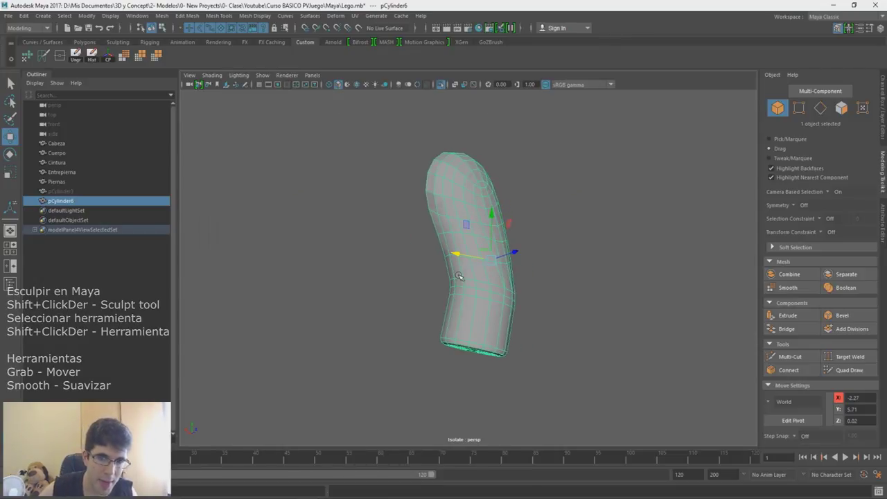
Step: Examine the isolated arm from several angles and compare its shape with the minifigure reference image
alt+drag(495, 277, 538, 288)
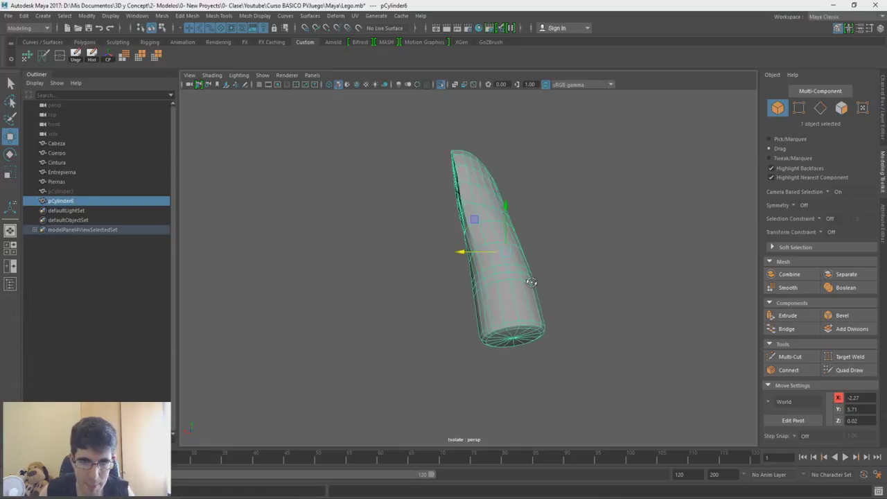
alt+drag(512, 289, 504, 289)
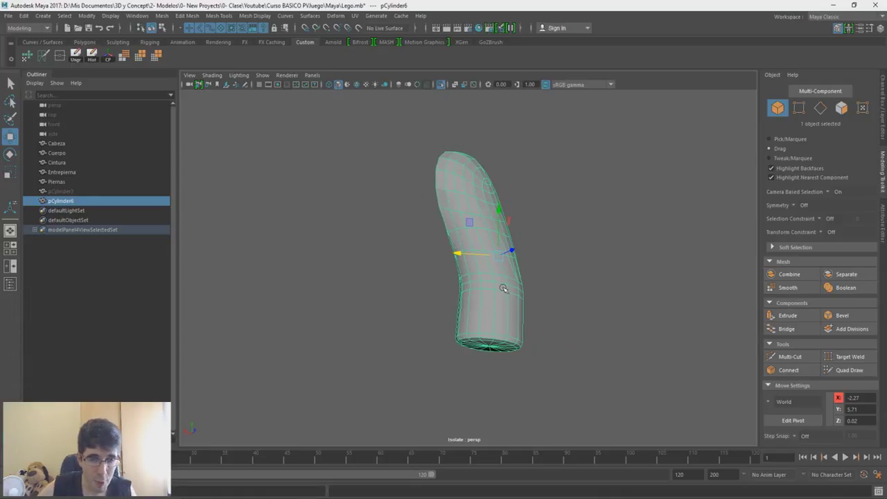
mouse_move(529, 308)
alt+mouse_down()
mouse_move(464, 306)
mouse_move(607, 302)
mouse_move(538, 303)
alt+mouse_up()
alt+right_drag(513, 278, 485, 278)
alt+drag(485, 278, 485, 246)
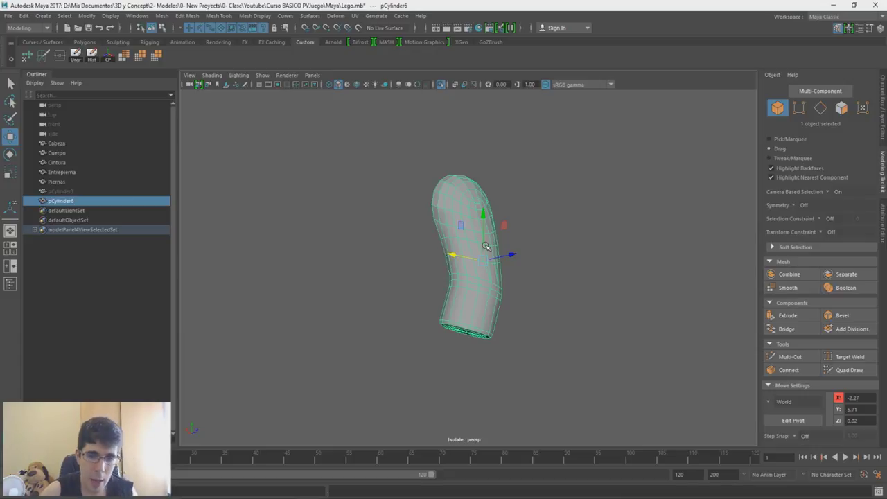
alt+drag(480, 269, 527, 276)
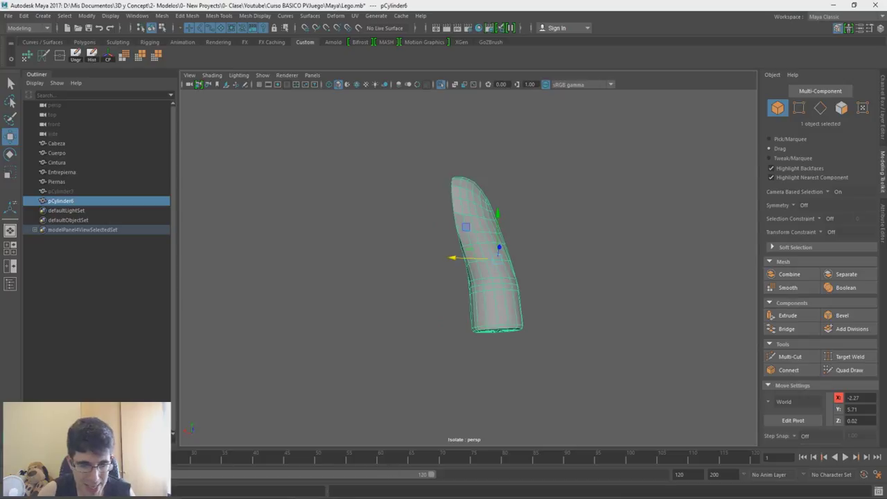
key(alt+Tab)
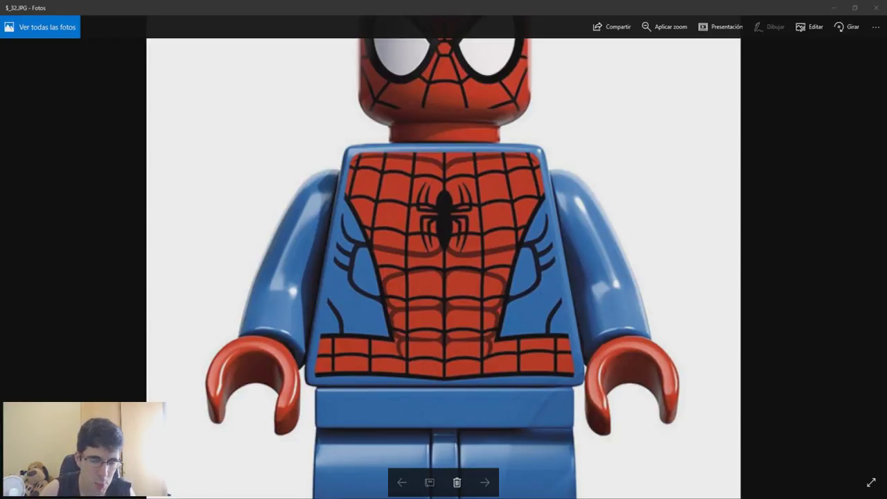
key(alt+Tab)
Step: Show the whole figure again and create a polygon cylinder, moving it along X to stand beside the legs
scroll(522, 320, down, 1)
key(ctrl+1)
alt+drag(525, 317, 528, 281)
scroll(528, 281, down, 2)
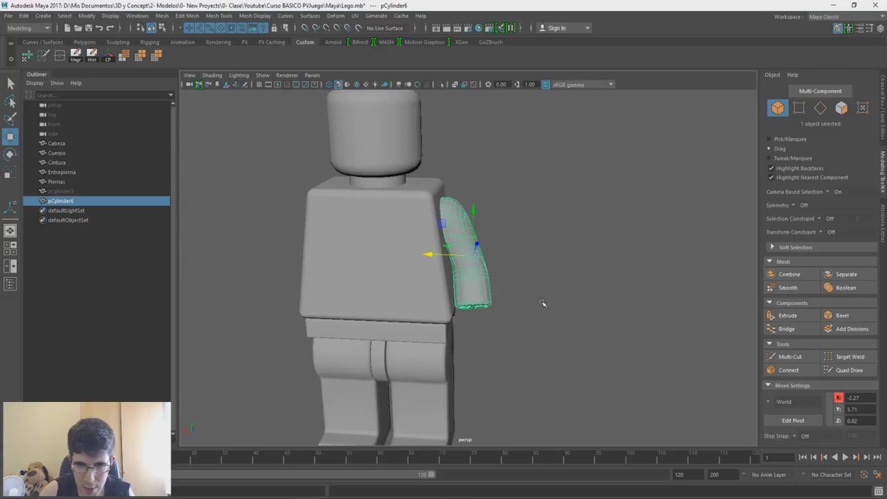
alt+middle_drag(563, 280, 503, 185)
alt+drag(484, 233, 495, 281)
scroll(515, 279, down, 2)
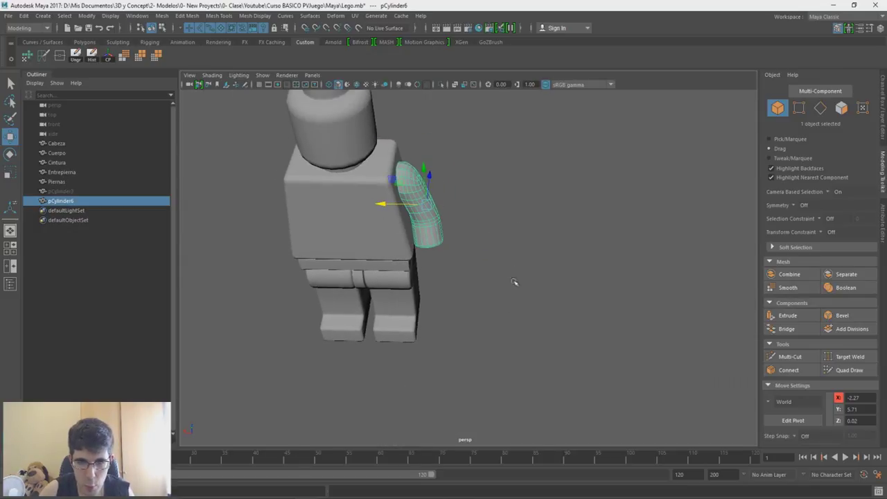
click(510, 299)
shift+right_drag(509, 302, 473, 301)
drag(336, 318, 473, 321)
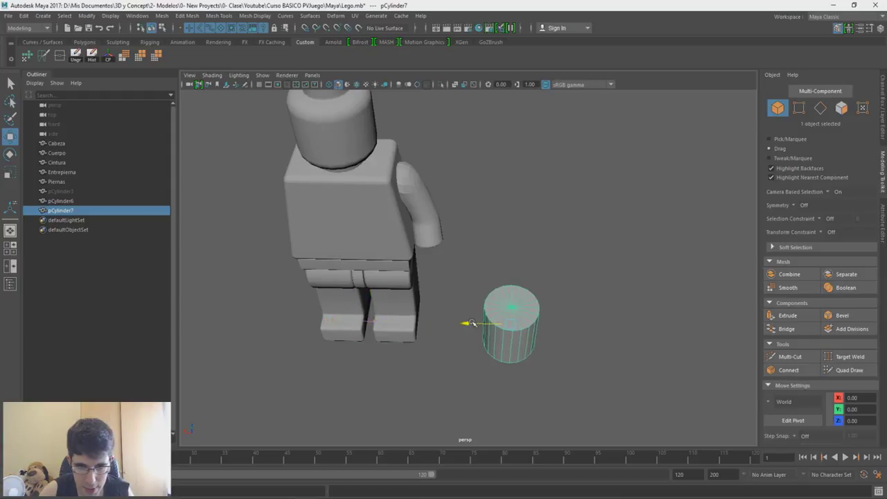
Step: Raise the cylinder to hand height and scale it down using the reference image, making it shorter than it is wide
drag(510, 296, 512, 228)
key(ctrl+z)
alt+drag(559, 357, 516, 231)
key(r)
alt+drag(543, 261, 550, 291)
drag(515, 263, 492, 289)
click(329, 497)
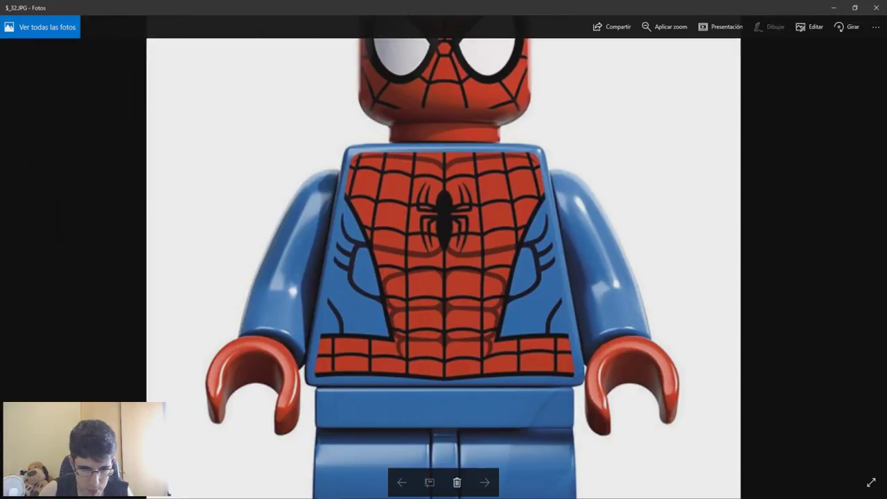
key(alt+Tab)
drag(517, 230, 517, 198)
Step: Delete the side faces and adjoining cap faces on one side of the cylinder to open a gap
alt+drag(520, 208, 530, 267)
alt+right_drag(530, 277, 655, 311)
alt+middle_drag(655, 305, 535, 281)
right_drag(553, 228, 548, 250)
alt+drag(543, 227, 519, 232)
drag(507, 263, 465, 283)
key(ctrl+z)
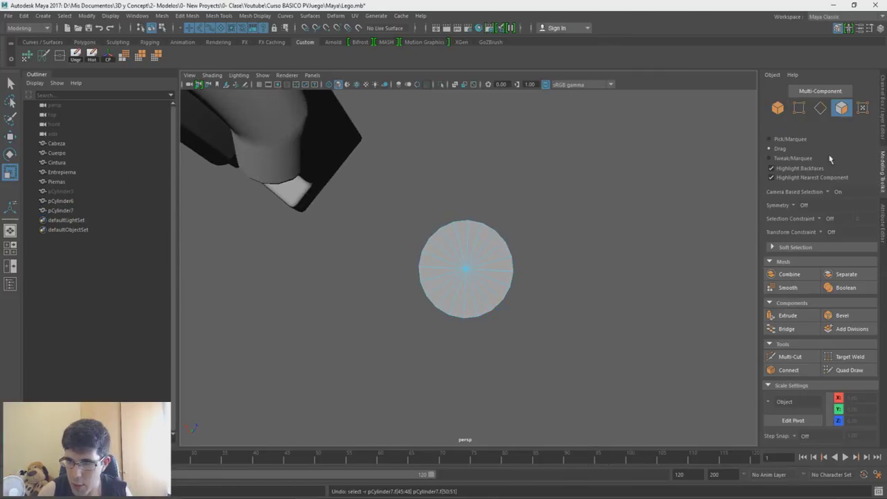
drag(539, 242, 519, 258)
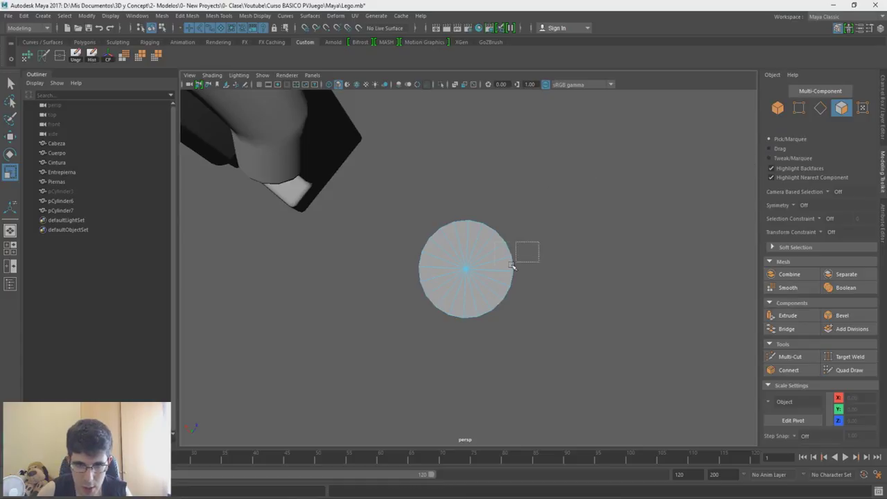
drag(471, 309, 471, 309)
alt+drag(487, 269, 550, 299)
key(Delete)
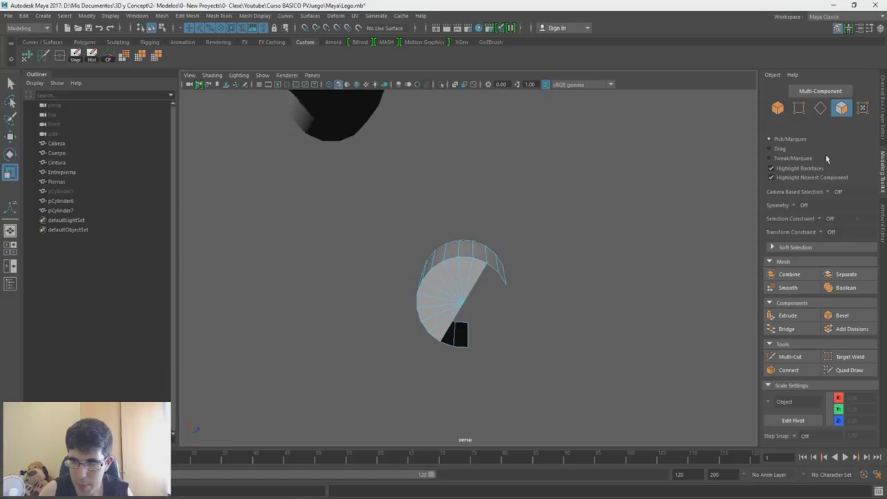
Step: Delete the remaining cap faces of the cylinder, keeping only its curved side wall
mouse_move(479, 267)
mouse_down()
mouse_move(435, 310)
mouse_move(443, 331)
mouse_up()
mouse_move(499, 321)
alt+mouse_down()
mouse_move(598, 208)
mouse_move(456, 296)
alt+mouse_up()
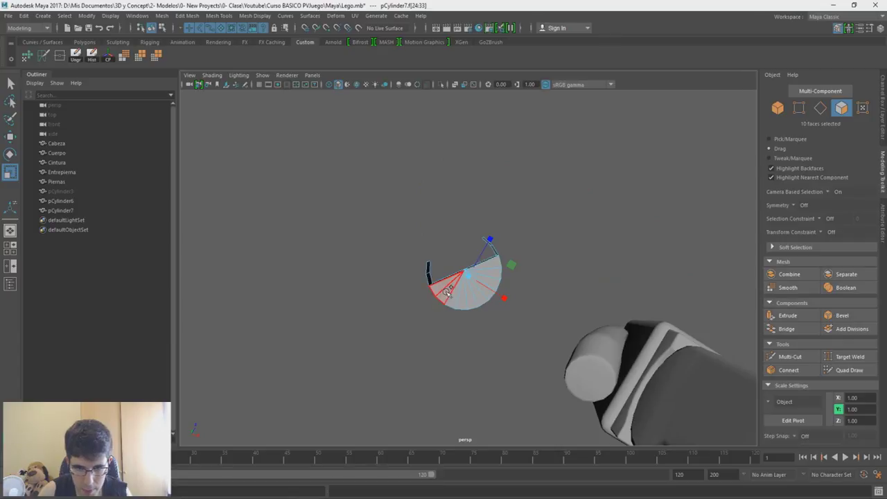
key(Delete)
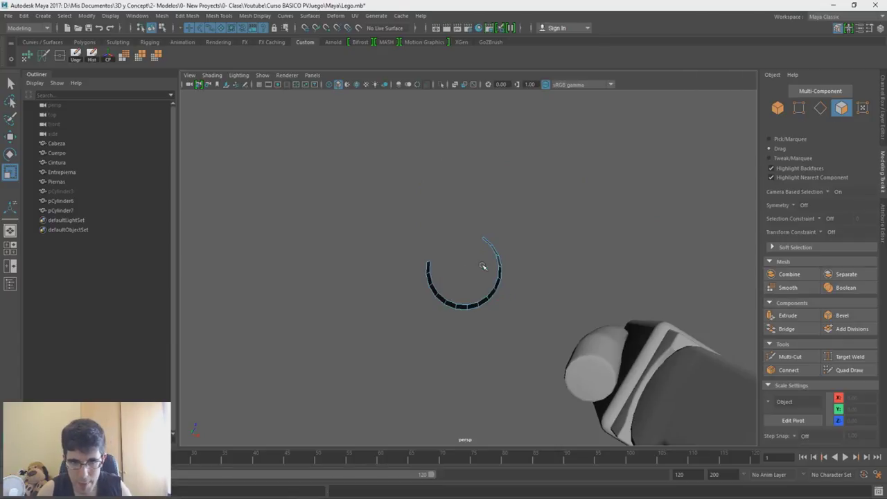
Step: Select all faces of the open side wall and extrude them inward to give the C shape thickness
alt+drag(471, 256, 597, 335)
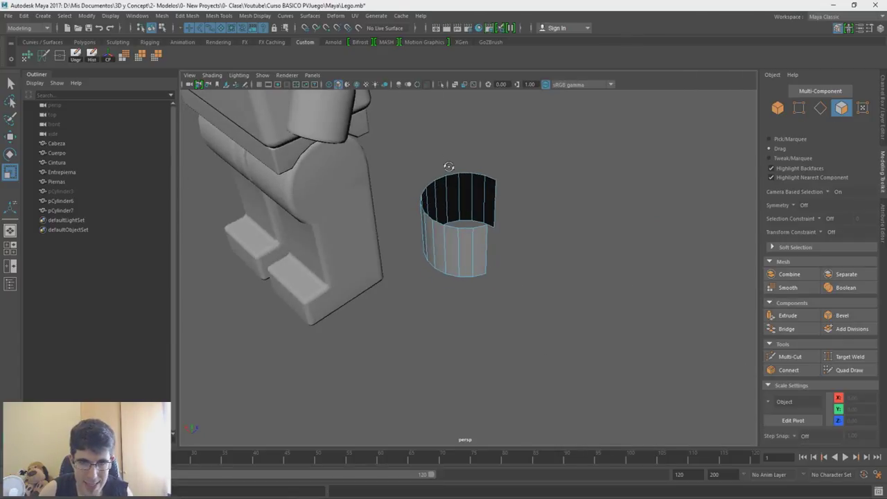
alt+drag(450, 167, 449, 168)
right_drag(640, 166, 642, 192)
drag(578, 152, 403, 306)
shift+right_drag(449, 217, 443, 239)
drag(466, 233, 455, 247)
alt+drag(454, 240, 477, 221)
alt+drag(478, 266, 396, 221)
scroll(429, 273, up, 3)
alt+drag(427, 272, 569, 277)
scroll(493, 177, down, 3)
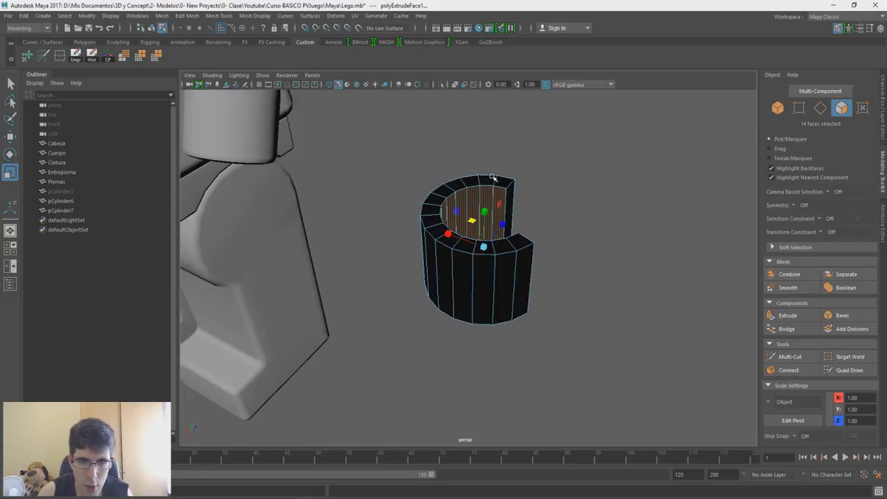
Step: Select all faces of the C-shaped piece and reverse their normals
right_drag(572, 184, 573, 206)
drag(613, 138, 395, 360)
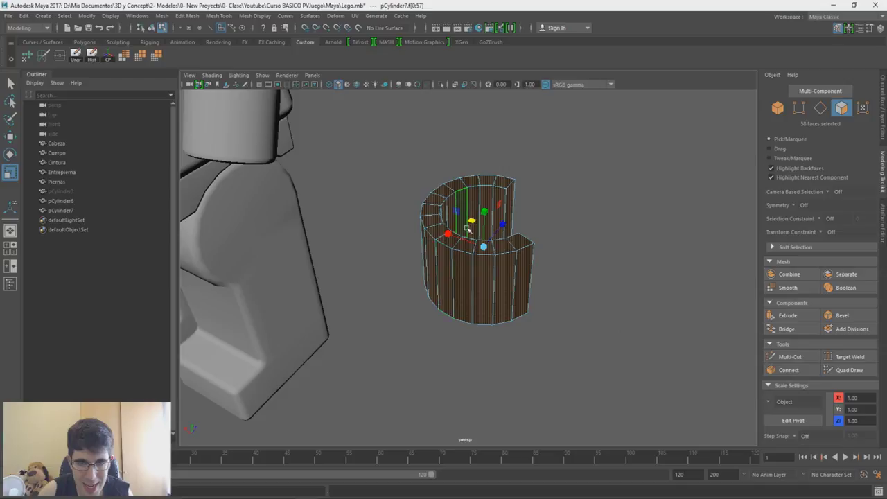
key(space)
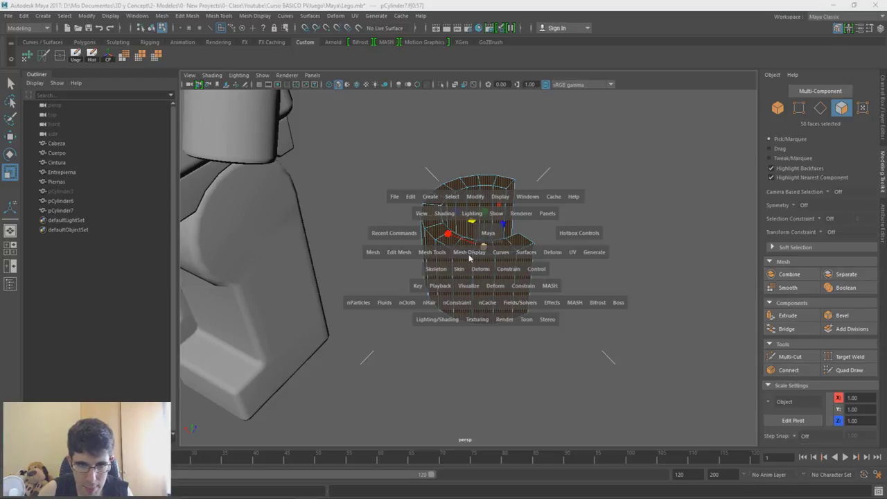
click(468, 253)
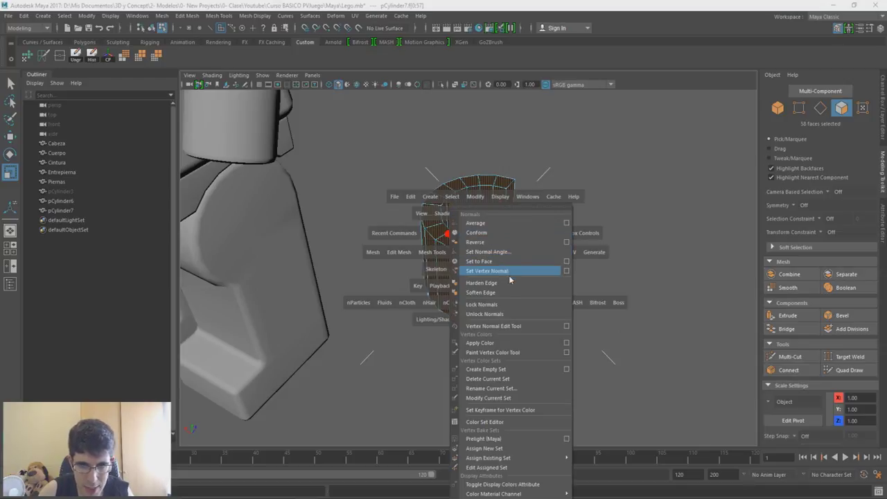
click(494, 243)
click(620, 204)
Step: Insert an edge loop along the middle of the C-shaped piece's wall thickness
alt+drag(619, 204, 530, 257)
right_drag(556, 226, 555, 201)
shift+right_drag(519, 225, 522, 294)
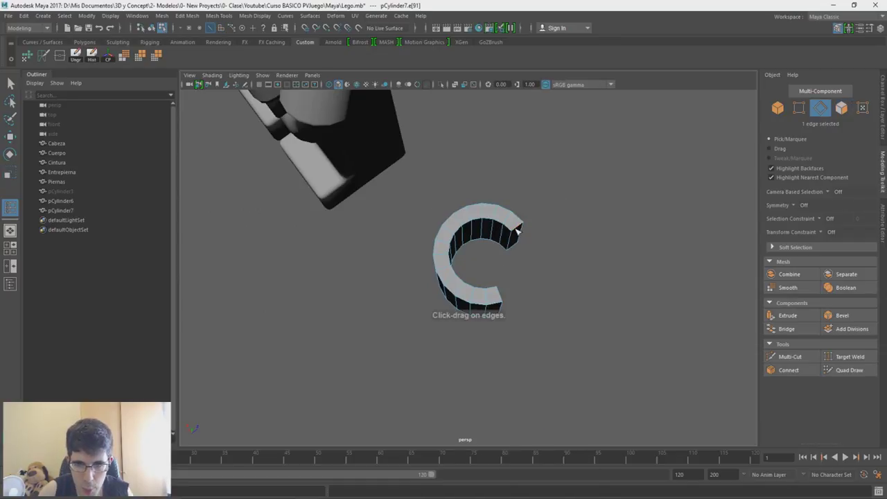
Step: Move vertical edges at both tips of the C-shaped piece to start rounding its ends
right_drag(555, 230, 555, 204)
key(w)
click(517, 238)
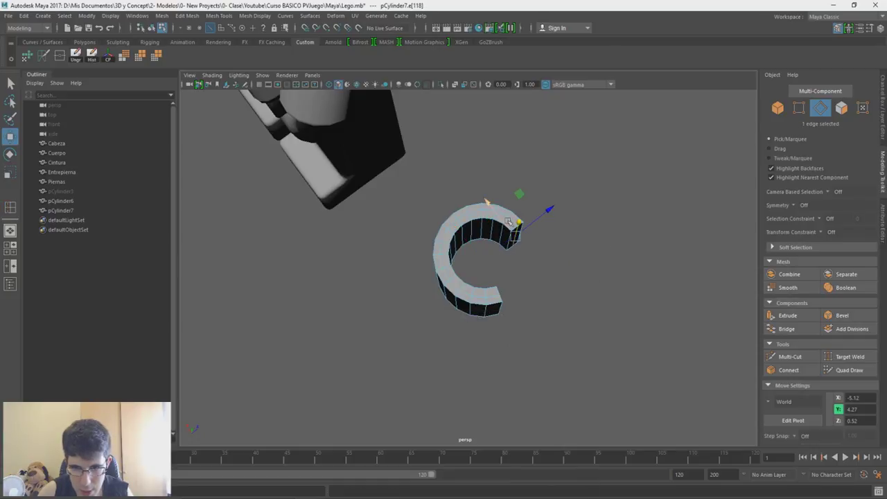
alt+drag(521, 200, 465, 324)
click(451, 293)
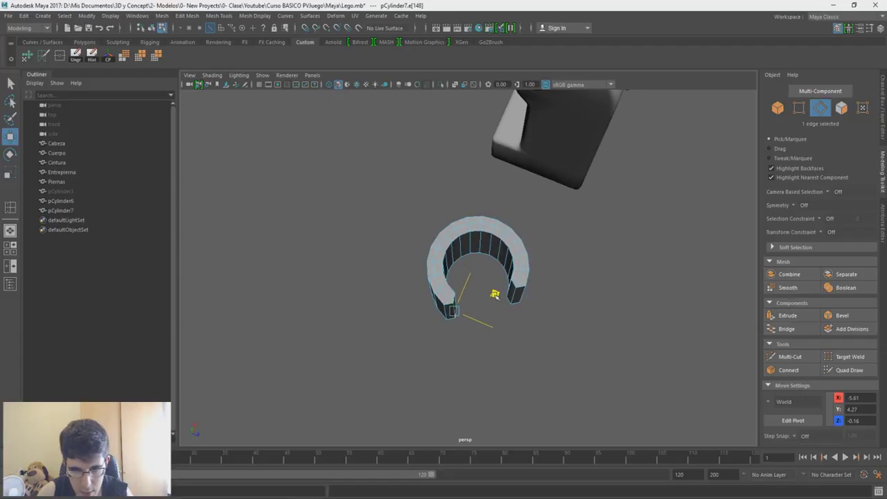
click(442, 312)
alt+drag(444, 313, 446, 290)
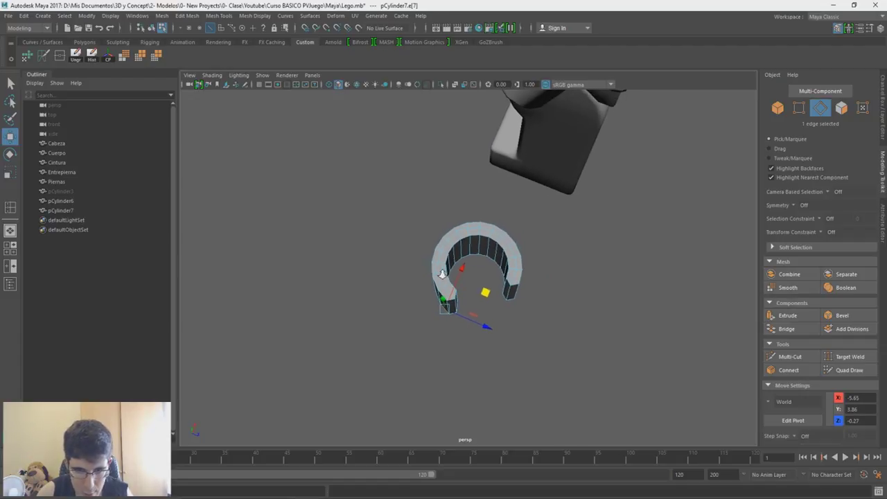
Step: Refine the rounded tips by shifting the inner and outer corner edges at both ends of the C-shaped piece
alt+right_drag(445, 289, 478, 362)
alt+drag(478, 363, 428, 318)
alt+right_drag(428, 319, 433, 361)
click(417, 285)
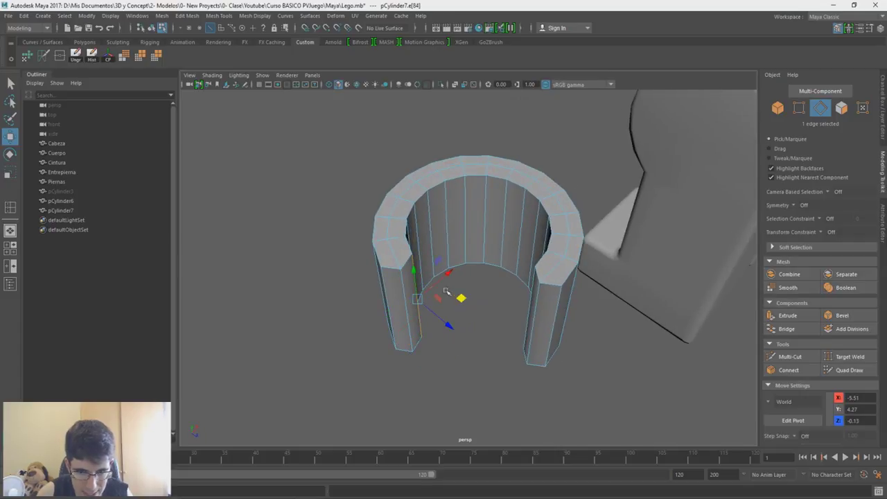
drag(458, 299, 435, 307)
alt+drag(510, 322, 539, 321)
click(548, 301)
click(553, 303)
drag(592, 276, 610, 282)
click(590, 299)
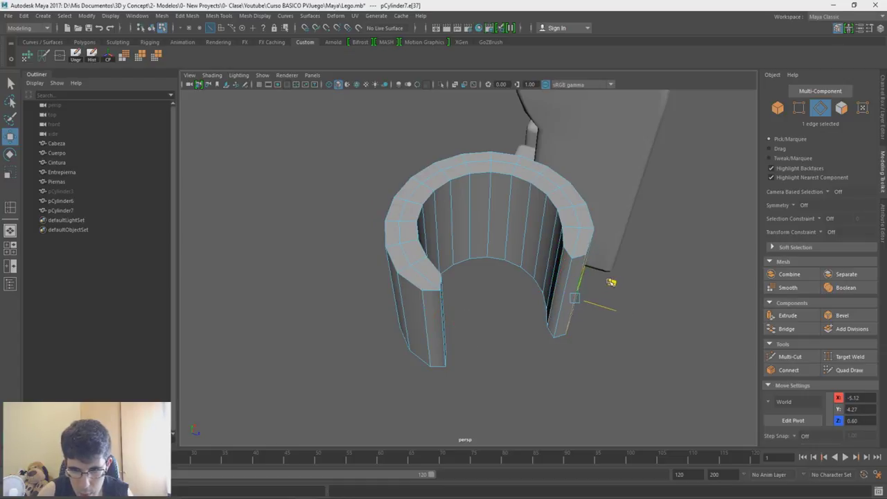
Step: Return to object mode, create a second cylinder beside the legs and scale it uniformly to about 0.25
alt+right_drag(555, 251, 517, 229)
alt+drag(517, 230, 487, 295)
alt+right_drag(487, 295, 478, 252)
alt+drag(477, 252, 546, 270)
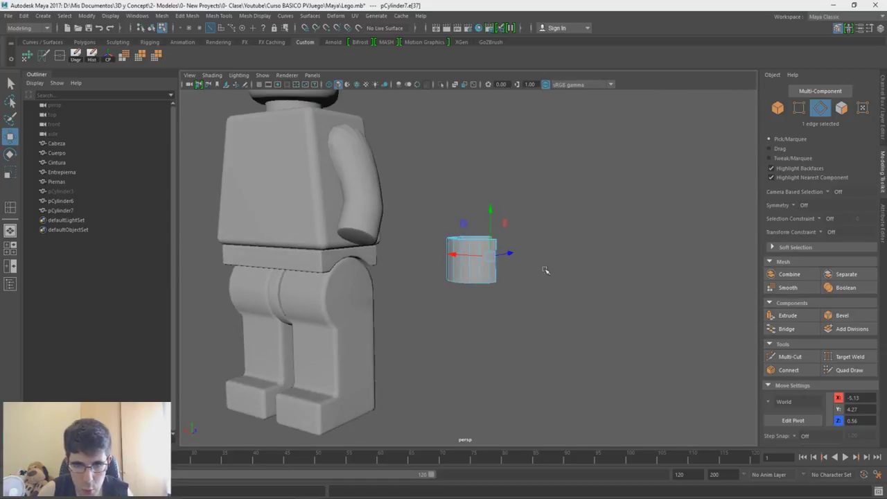
alt+right_drag(530, 272, 528, 376)
alt+drag(524, 267, 521, 285)
alt+right_drag(521, 285, 530, 166)
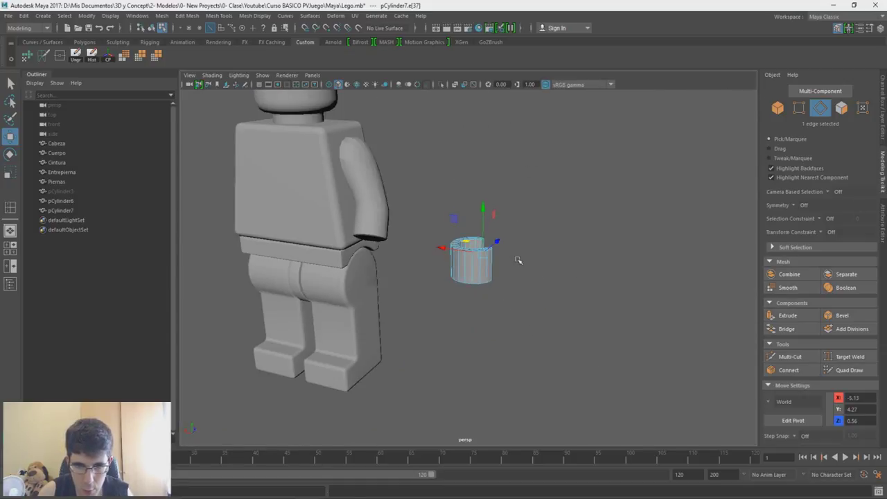
right_drag(436, 293, 470, 217)
click(447, 328)
shift+right_drag(448, 330, 410, 331)
alt+drag(410, 332, 403, 347)
drag(311, 329, 416, 363)
key(r)
drag(435, 419, 412, 440)
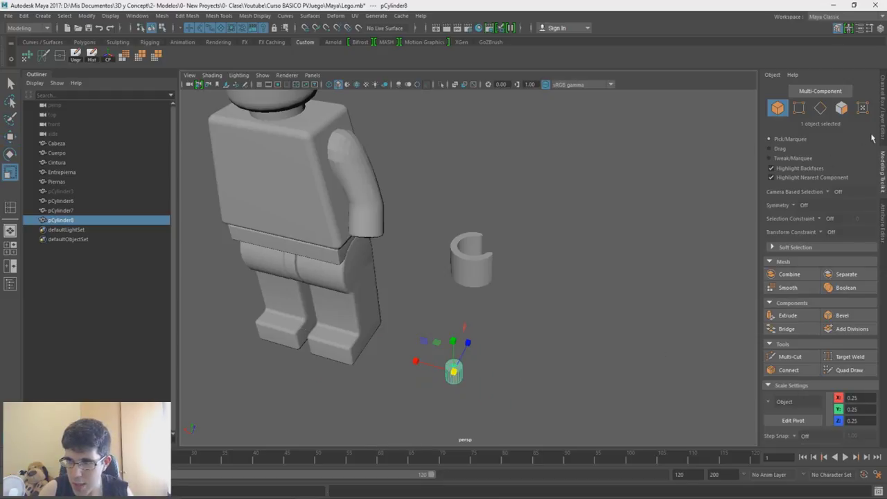
Step: Set the small cylinder's axis subdivisions to 15 and raise it to about 4.22 in Y, level with the C-shaped piece
click(881, 138)
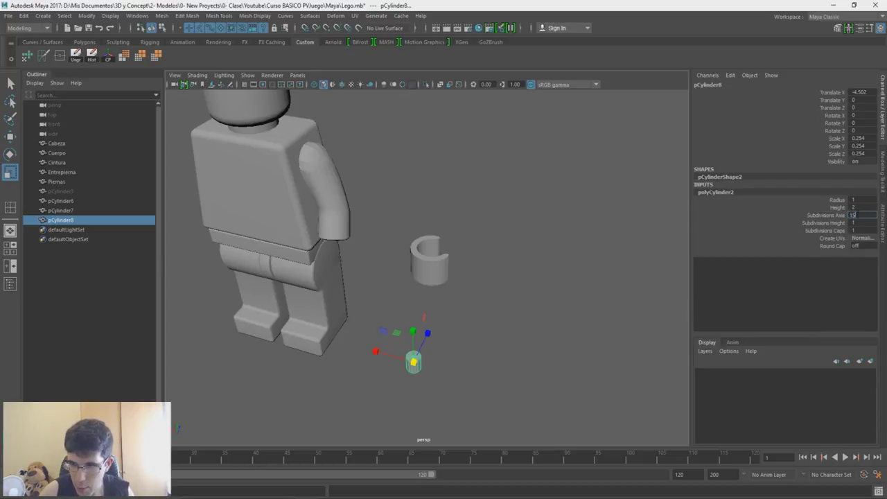
alt+drag(439, 348, 439, 324)
alt+middle_drag(427, 368, 451, 319)
key(w)
drag(429, 312, 429, 175)
Step: Rotate the small cylinder to -90 degrees around Z so it lies horizontally
key(e)
alt+drag(436, 213, 438, 283)
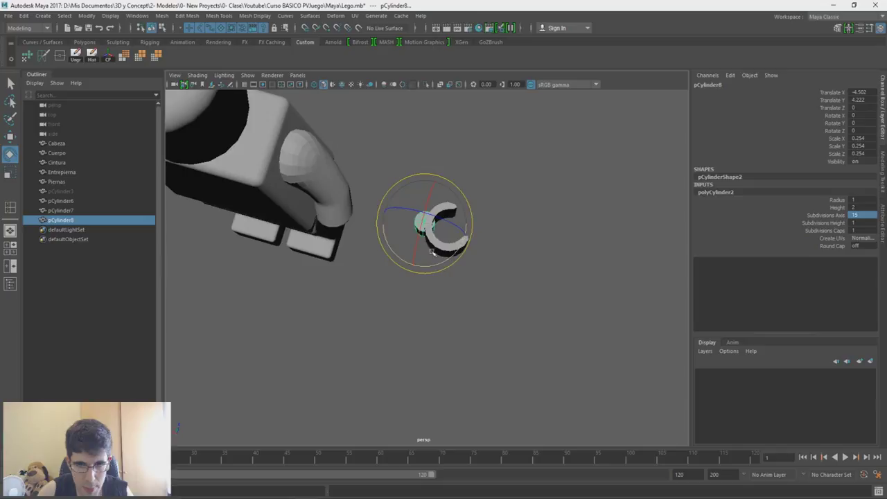
drag(434, 213, 394, 196)
key(ctrl+z)
alt+drag(476, 326, 473, 261)
drag(457, 186, 441, 157)
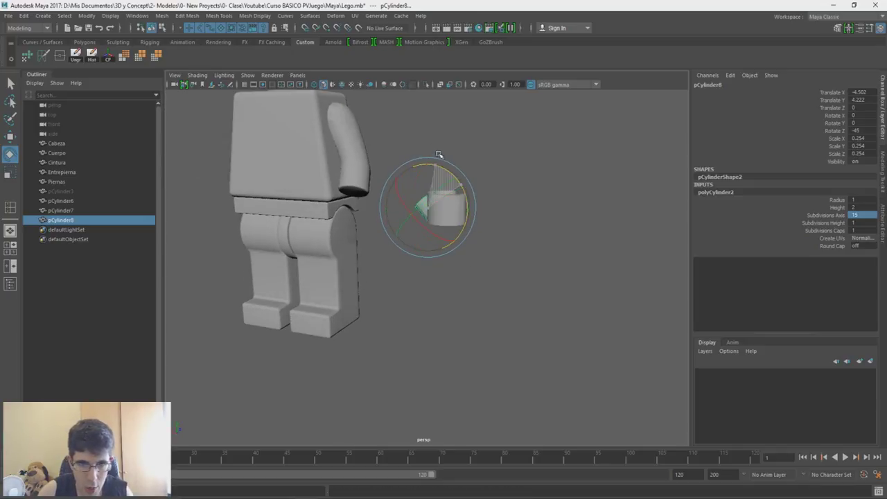
mouse_move(455, 247)
alt+mouse_down()
mouse_move(459, 273)
mouse_move(471, 248)
alt+mouse_up()
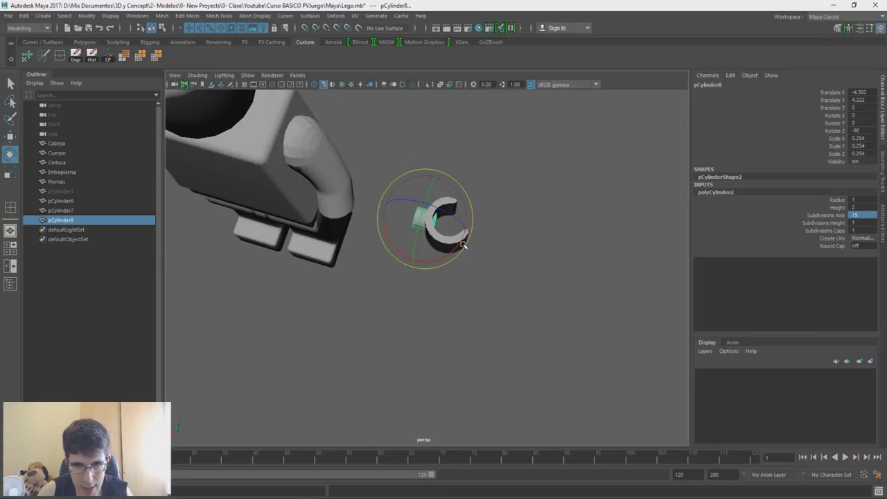
Step: Rotate the C-shaped piece to about -36 degrees around Y and shift it slightly to align its back with the small cylinder
key(w)
click(458, 243)
key(e)
key(r)
key(e)
drag(473, 262, 452, 280)
key(w)
drag(424, 219, 430, 221)
scroll(443, 249, up, 2)
key(e)
drag(447, 257, 443, 258)
Step: Position the C-shaped piece and the small wrist cylinder together at the lower end of the arm
alt+drag(373, 226, 337, 202)
key(w)
click(388, 212)
key(r)
alt+drag(519, 178, 519, 216)
alt+right_drag(479, 212, 466, 207)
alt+middle_drag(465, 207, 515, 201)
shift+click(497, 223)
alt+drag(512, 195, 455, 198)
key(e)
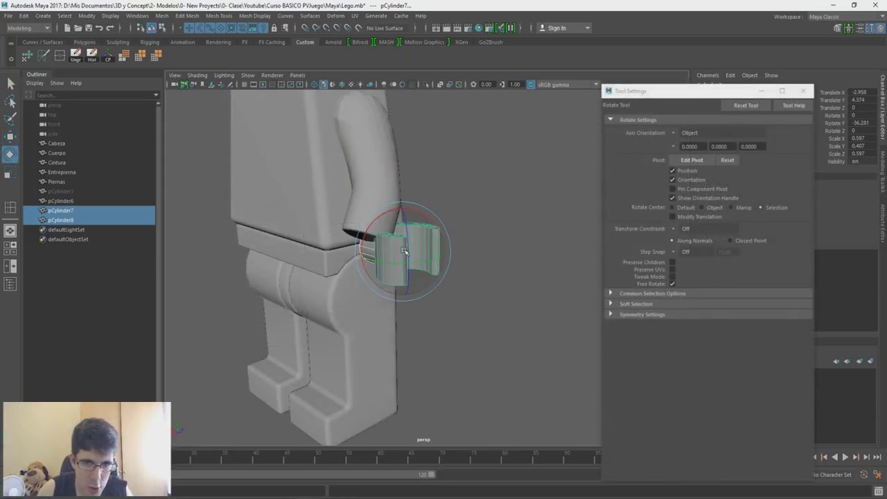
Step: Combine the C-shaped piece and the wrist cylinder into one hand mesh and scale it uniformly to about 0.714
key(space)
click(344, 255)
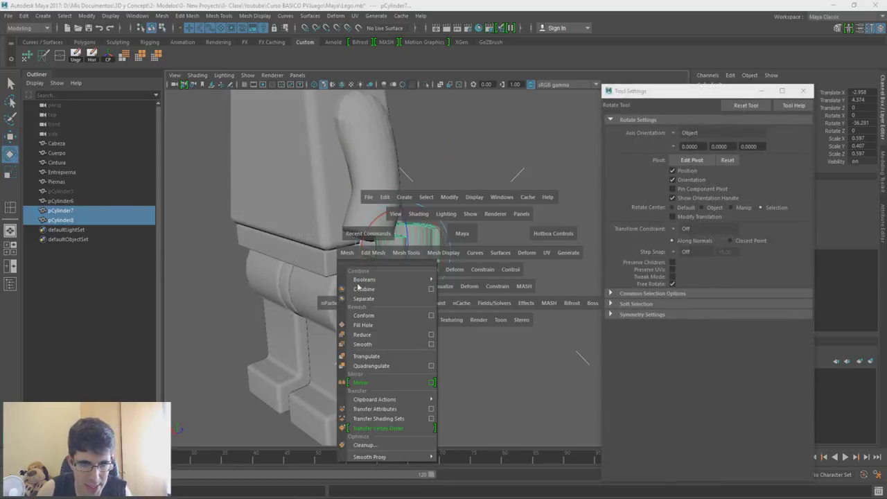
click(364, 291)
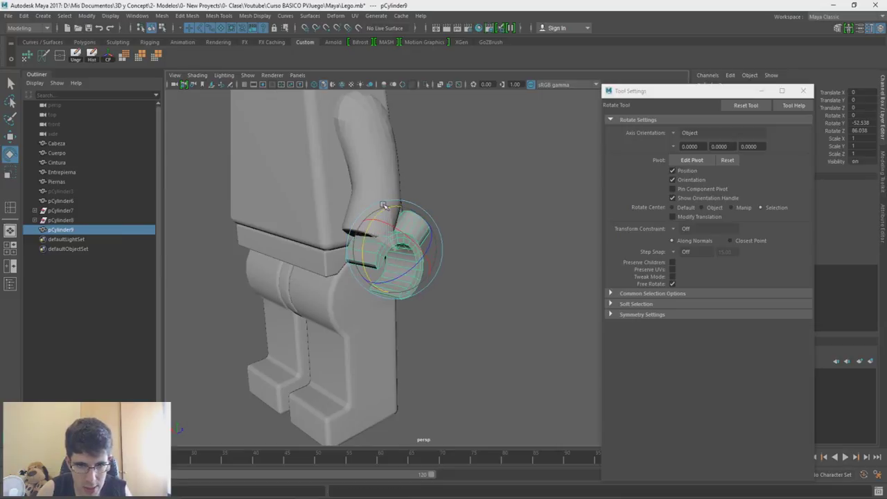
key(r)
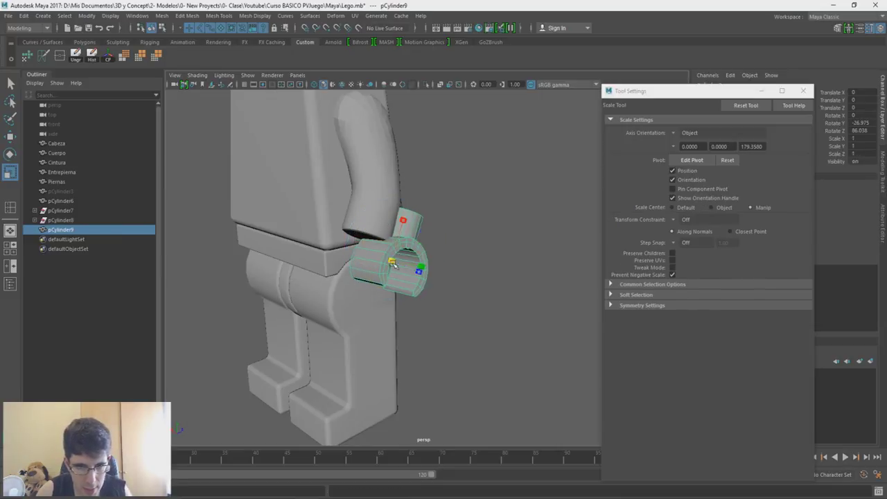
key(w)
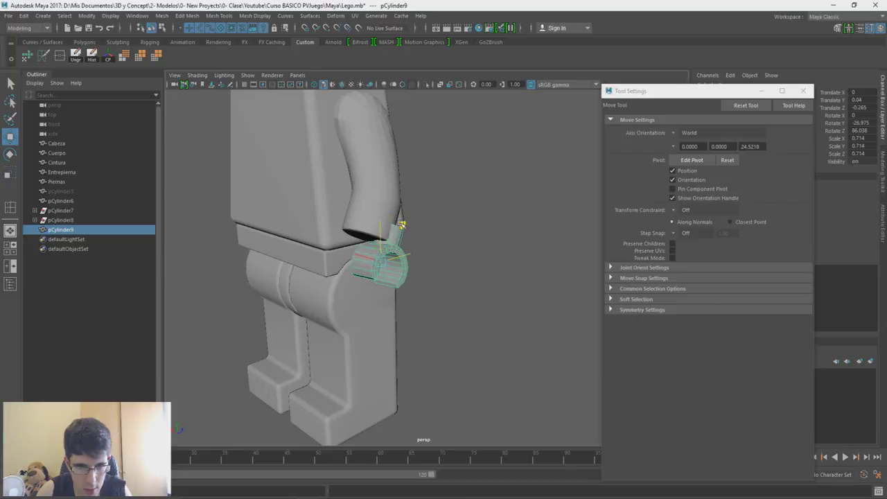
key(f)
Step: Check the reference and rotate the hand to about 55, -30 and 81 degrees in X, Y and Z
key(e)
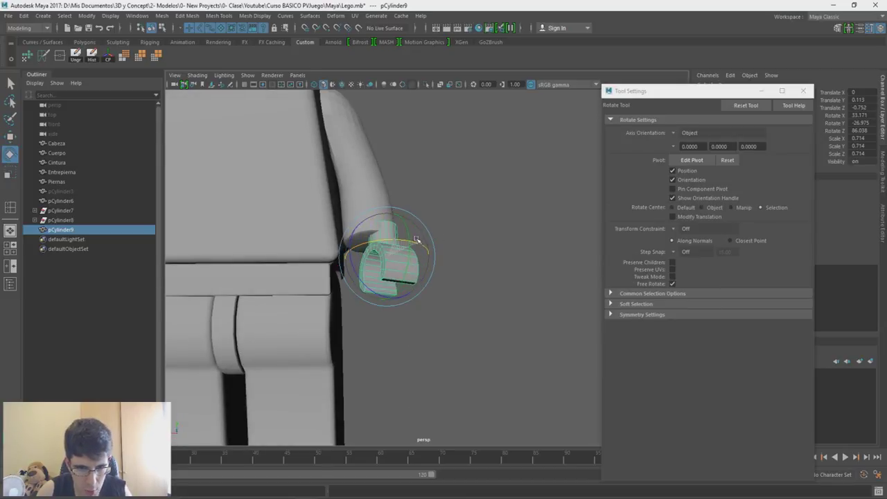
key(alt+Tab)
key(alt+Tab)
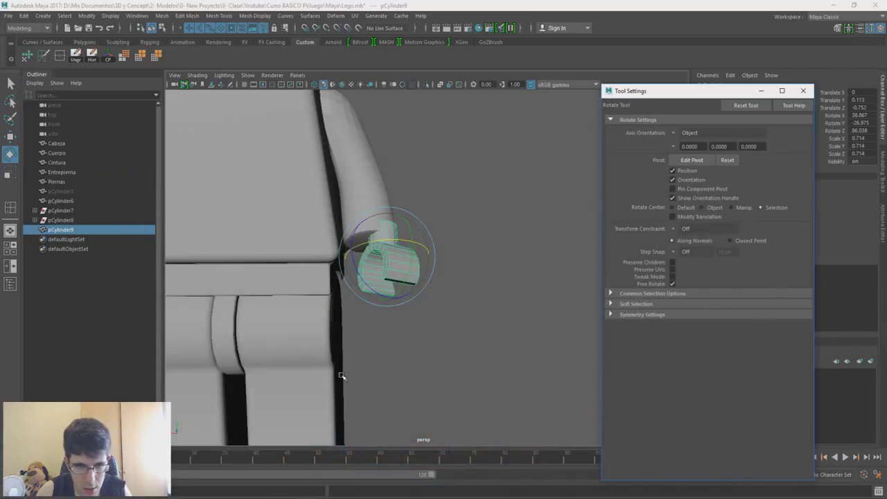
drag(383, 256, 383, 240)
drag(416, 275, 415, 279)
alt+drag(414, 279, 443, 283)
Step: Move the hand under the arm's open cuff so its wrist cylinder sits inside the opening
key(w)
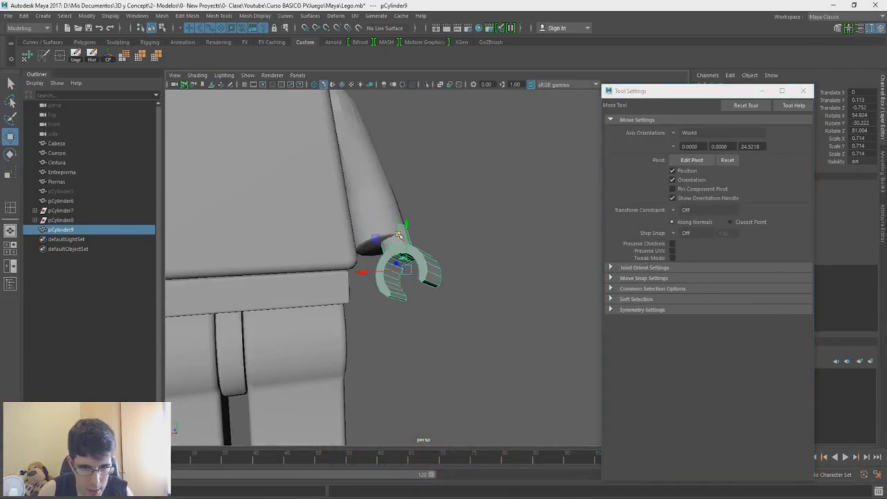
drag(365, 238, 363, 240)
alt+drag(388, 260, 312, 267)
drag(404, 251, 393, 256)
alt+drag(332, 267, 409, 259)
drag(365, 269, 361, 269)
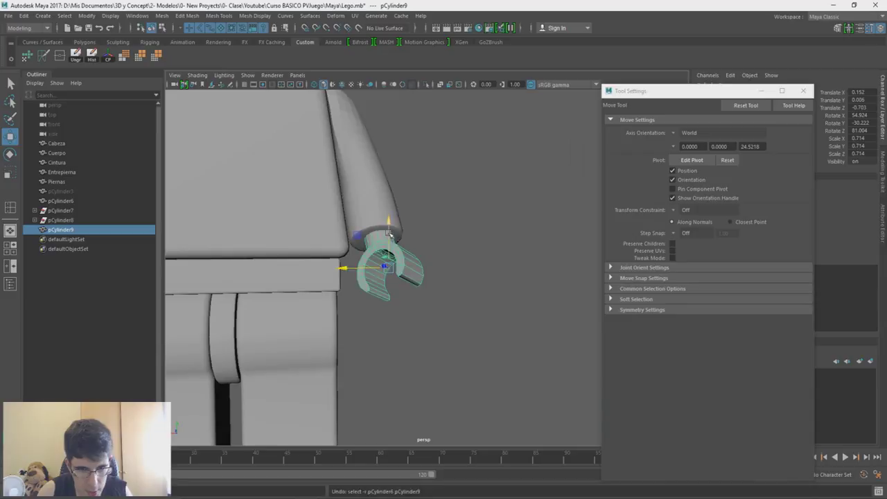
drag(389, 234, 389, 226)
alt+drag(409, 260, 333, 266)
drag(387, 252, 395, 251)
Step: Scale the hand uniformly to 0.76 and fine-tune its position and rotation to fit the cuff
key(r)
alt+drag(333, 249, 390, 254)
key(w)
drag(382, 219, 356, 257)
mouse_move(331, 264)
mouse_down()
mouse_move(411, 247)
mouse_move(338, 259)
mouse_up()
key(e)
key(w)
Step: Set the Move tool's axis orientation to Object and shift the hand's C-shaped faces slightly relative to the wrist cylinder
alt+drag(410, 244, 434, 273)
right_drag(434, 273, 438, 349)
key(e)
alt+drag(427, 261, 347, 247)
key(w)
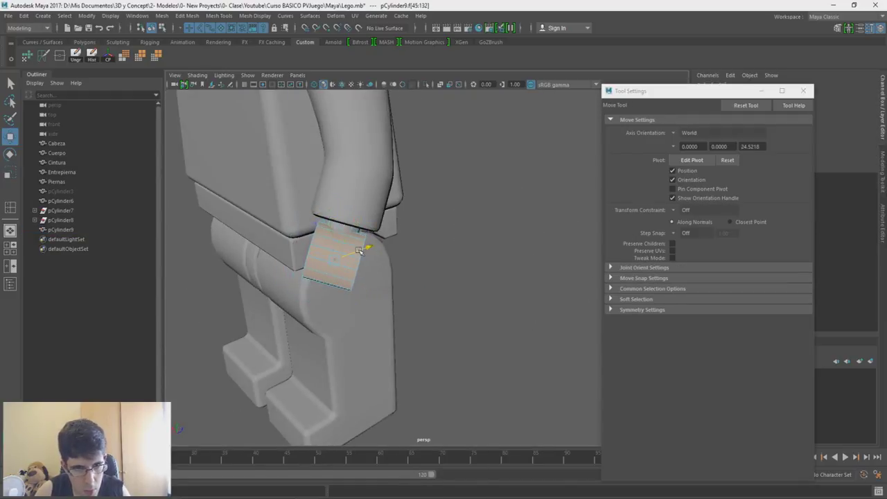
click(695, 137)
click(696, 151)
alt+drag(336, 305, 417, 303)
drag(385, 259, 387, 262)
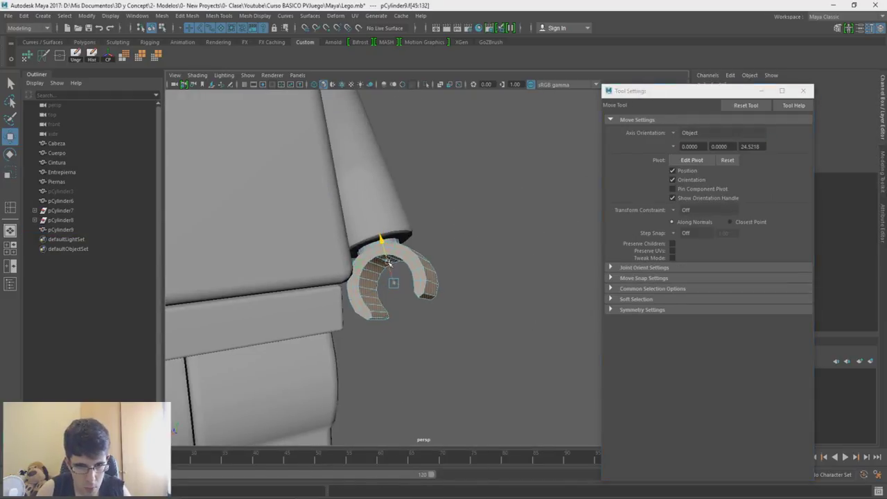
Step: Return to object mode and isolate the hand in the viewport
right_drag(456, 246, 486, 233)
scroll(461, 248, down, 5)
key(ctrl+1)
scroll(461, 247, up, 7)
alt+drag(485, 186, 469, 180)
Step: Bevel the border edge loops of the C-shaped part of the hand with a fraction of 0.6
right_click(469, 181)
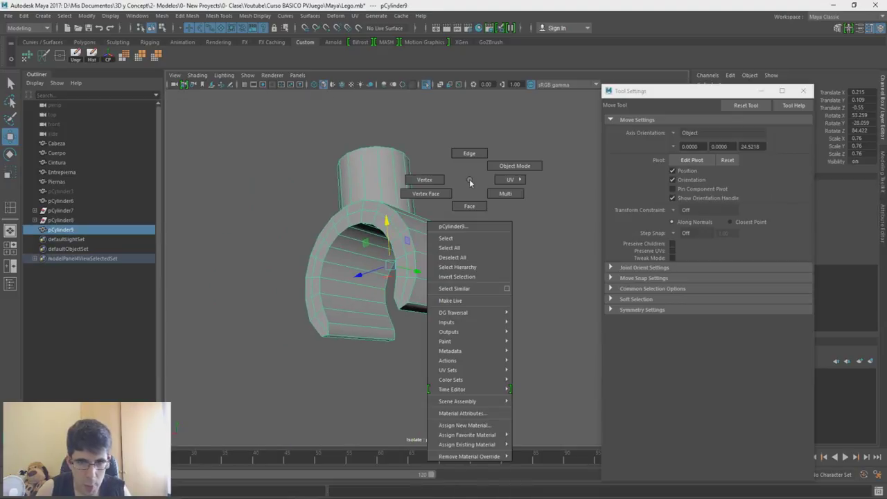
click(469, 155)
double_click(400, 223)
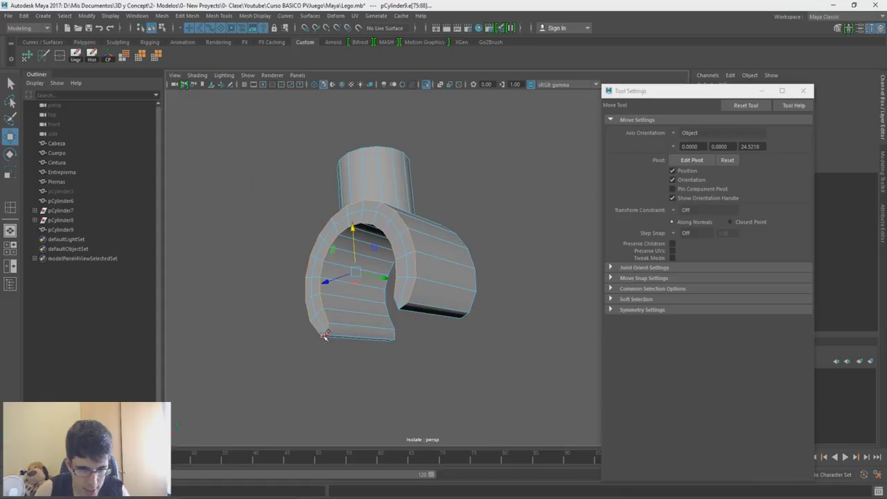
shift+double_click(392, 327)
shift+double_click(473, 306)
alt+drag(475, 319, 522, 274)
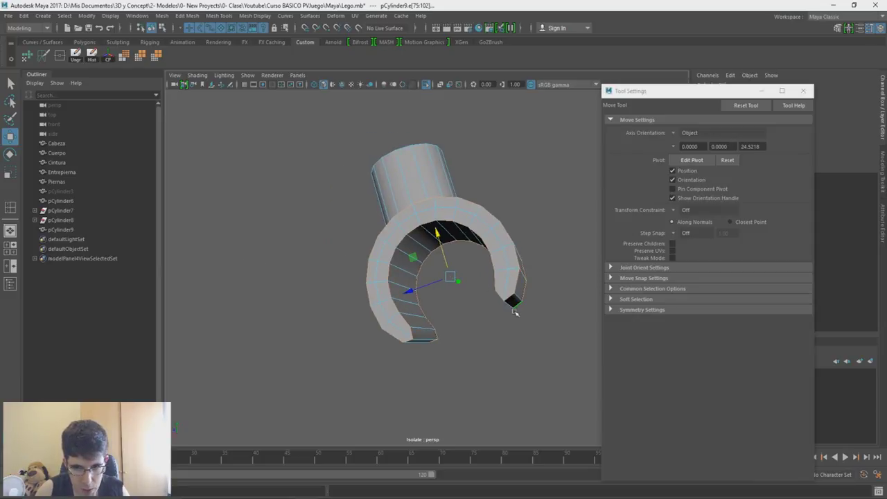
key(space)
shift+right_drag(455, 303, 487, 301)
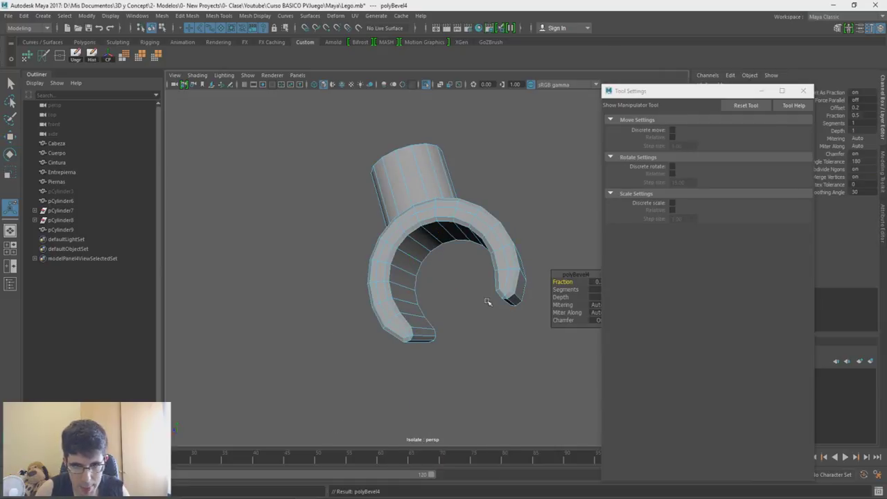
drag(575, 284, 477, 287)
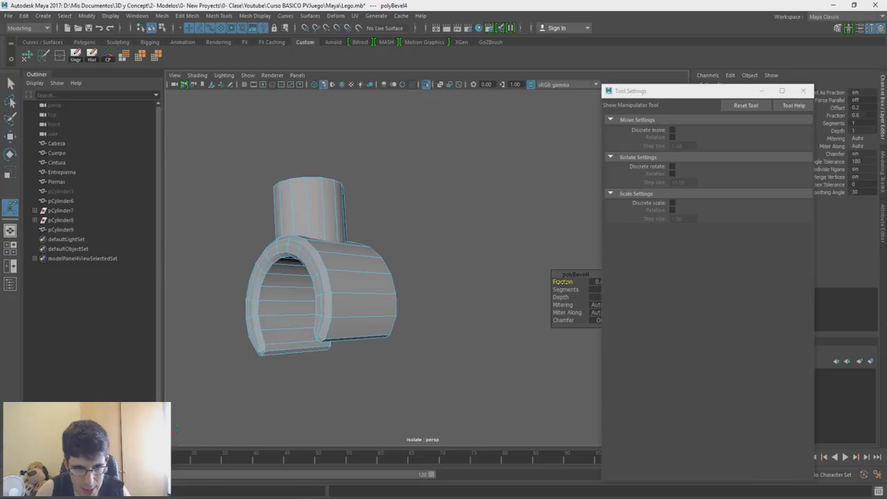
alt+drag(530, 289, 414, 271)
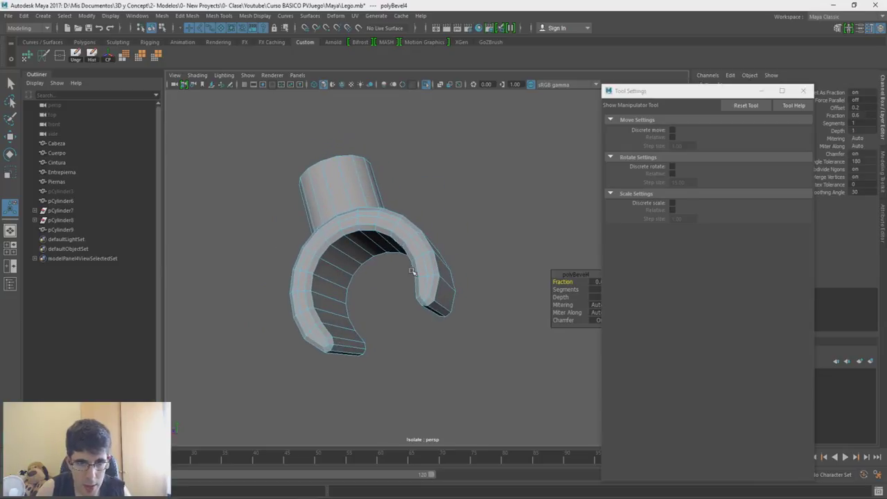
Step: Turn off the hand's isolation and return it to object mode
key(w)
scroll(404, 289, down, 5)
key(ctrl+1)
right_drag(476, 237, 506, 221)
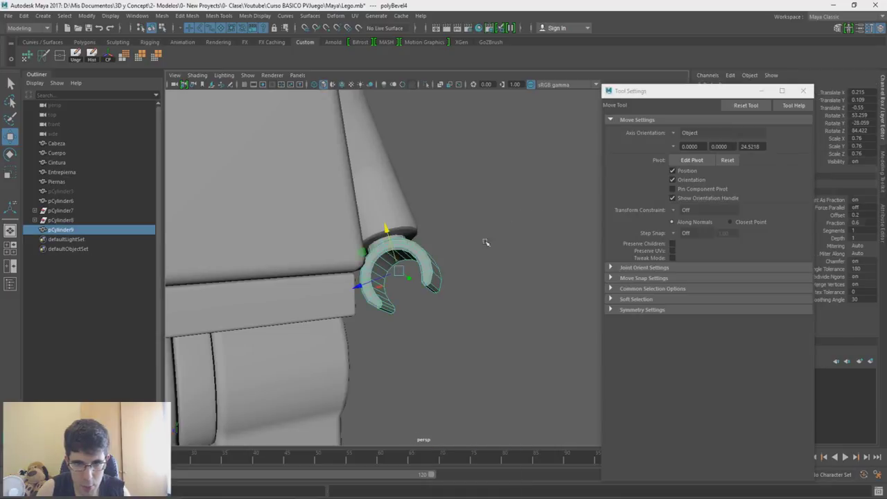
Step: Try to mirror the arm and the hand to the other side of the body
alt+drag(507, 222, 441, 217)
scroll(442, 218, down, 3)
alt+middle_drag(441, 217, 489, 210)
alt+drag(489, 210, 466, 221)
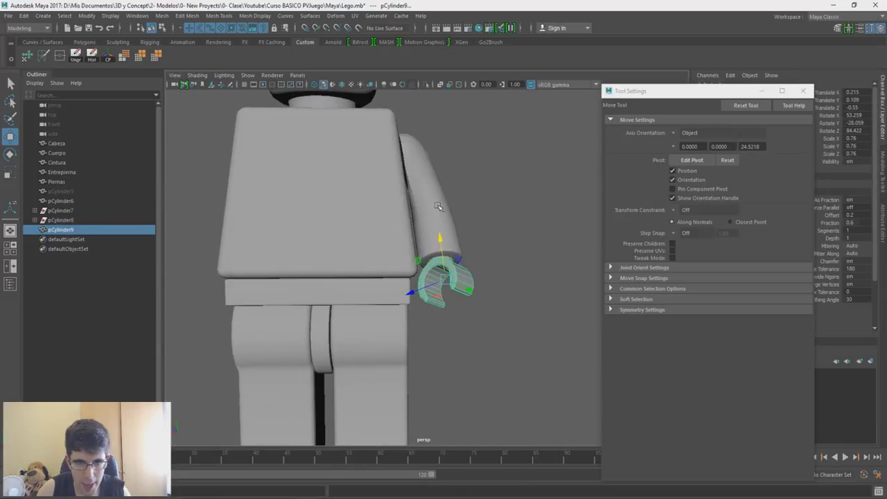
shift+click(438, 207)
alt+middle_drag(469, 202, 493, 197)
scroll(493, 197, down, 3)
shift+right_click(478, 214)
shift+right_drag(477, 216, 468, 321)
key(w)
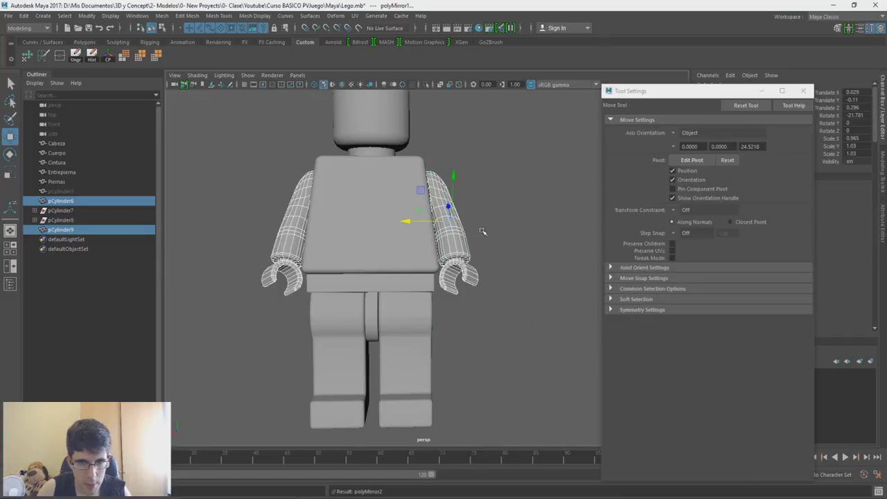
scroll(478, 211, down, 3)
alt+middle_drag(477, 205, 496, 225)
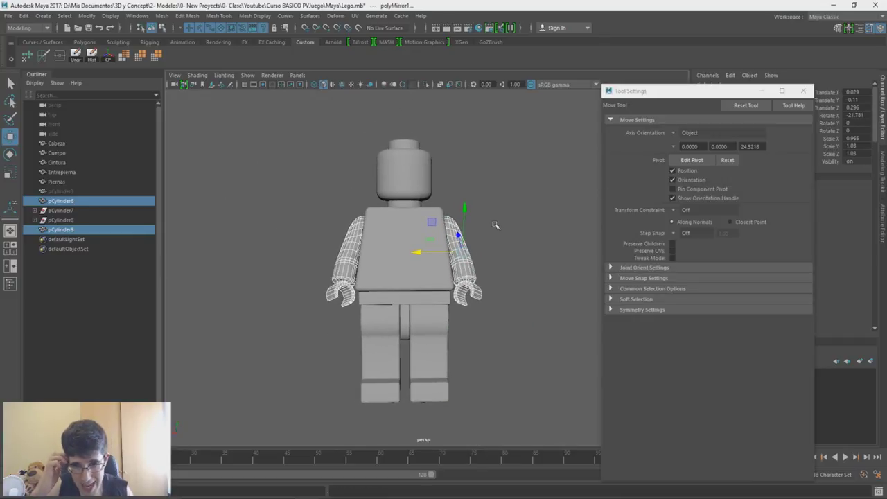
Step: Combine the arm and its hand into a single mesh
alt+right_drag(489, 273, 544, 432)
alt+middle_drag(545, 432, 475, 293)
scroll(475, 293, up, 3)
double_click(478, 291)
click(457, 274)
shift+click(447, 208)
shift+right_drag(491, 235, 492, 357)
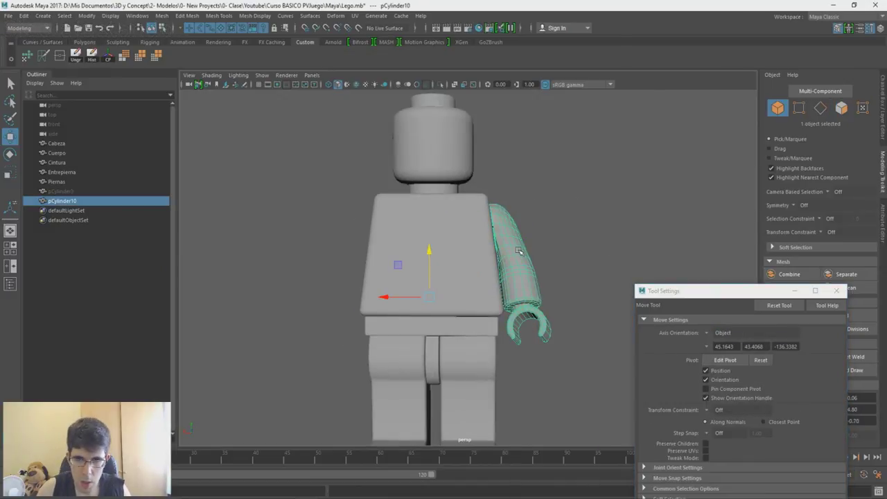
Step: Isolate the combined arm and bring its inner shoulder cap into view
alt+middle_drag(539, 269, 521, 302)
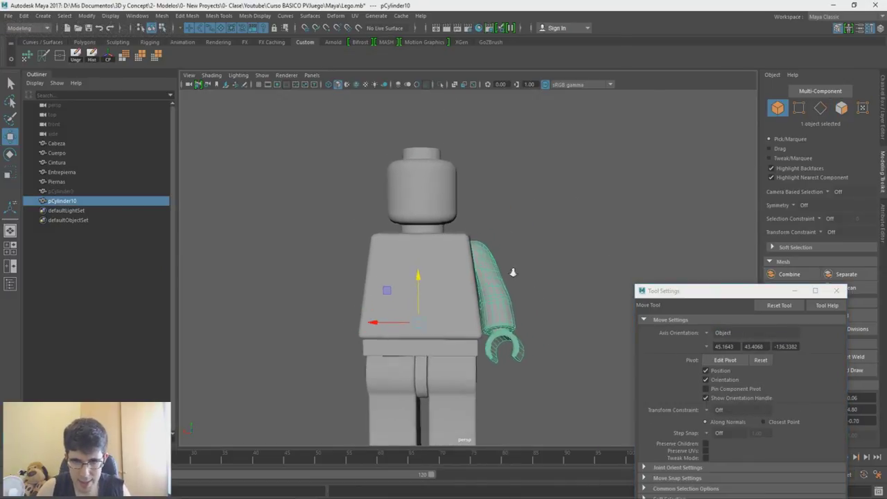
alt+right_drag(513, 272, 537, 316)
alt+middle_drag(537, 316, 503, 338)
alt+drag(505, 275, 509, 265)
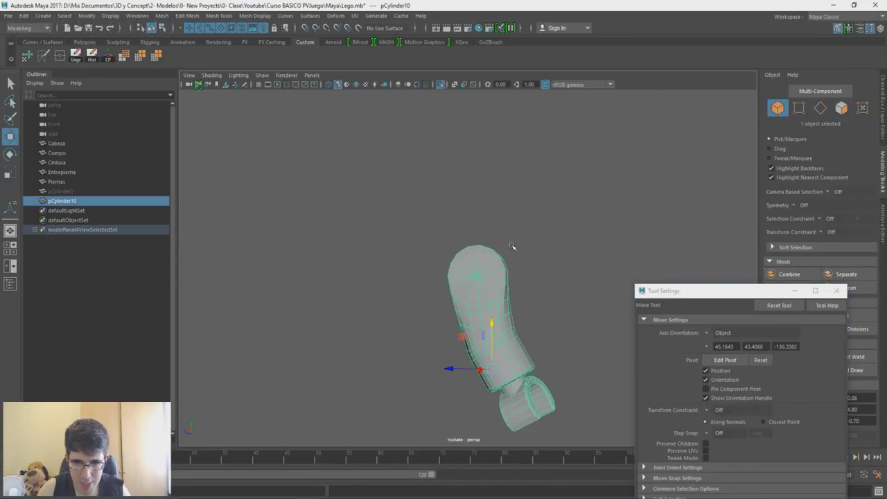
alt+right_drag(513, 246, 548, 445)
Step: Connect the 15 radial edges of the arm's shoulder cap to add an inner edge ring
right_drag(563, 190, 562, 162)
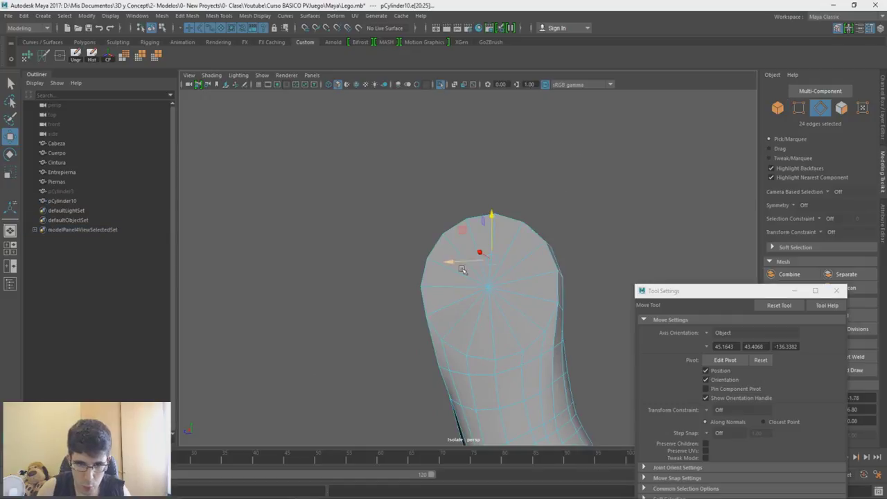
click(509, 255)
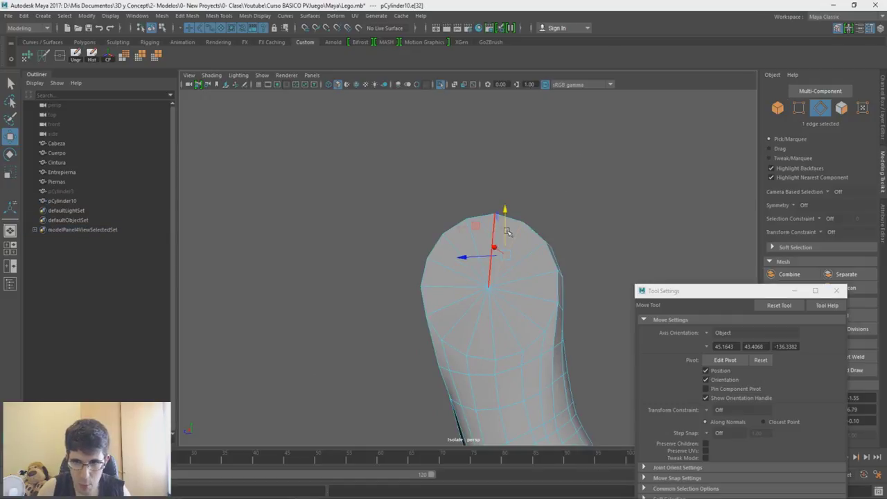
drag(518, 271, 483, 269)
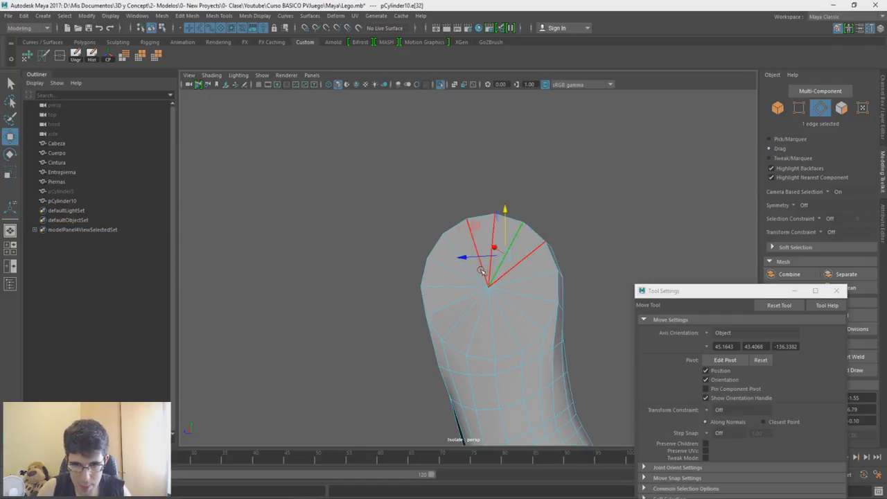
mouse_move(490, 309)
mouse_down()
mouse_move(474, 290)
mouse_move(483, 287)
mouse_up()
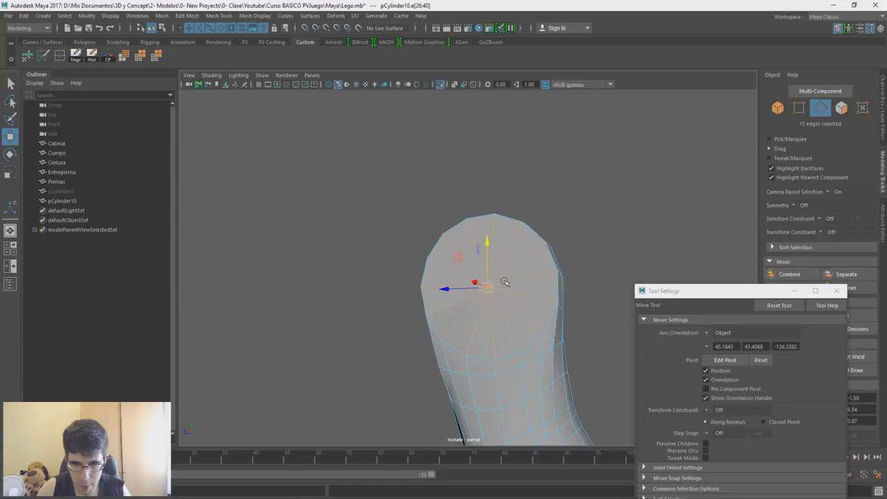
drag(756, 294, 773, 364)
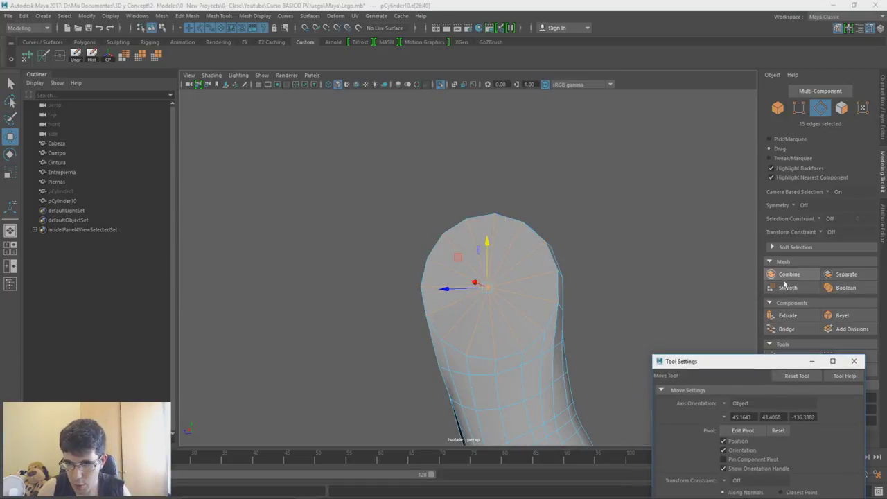
drag(786, 366, 787, 422)
click(789, 374)
Step: Extrude the 15 inner faces of the shoulder cap outward to form a cylindrical peg
mouse_move(599, 311)
alt+mouse_down()
mouse_move(554, 312)
mouse_move(584, 305)
alt+mouse_up()
right_drag(583, 226, 582, 252)
key(ctrl+z)
key(w)
mouse_move(569, 246)
right_down()
mouse_move(579, 244)
mouse_move(579, 258)
right_up()
click(482, 258)
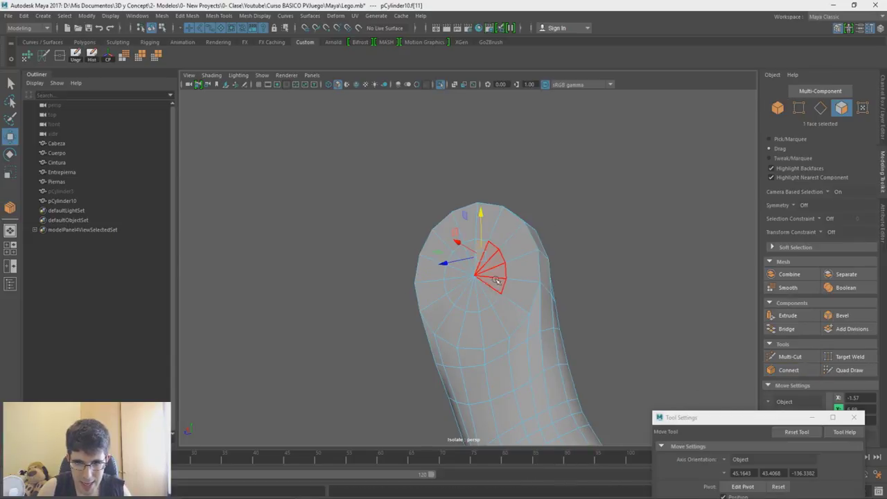
shift+drag(467, 253, 472, 255)
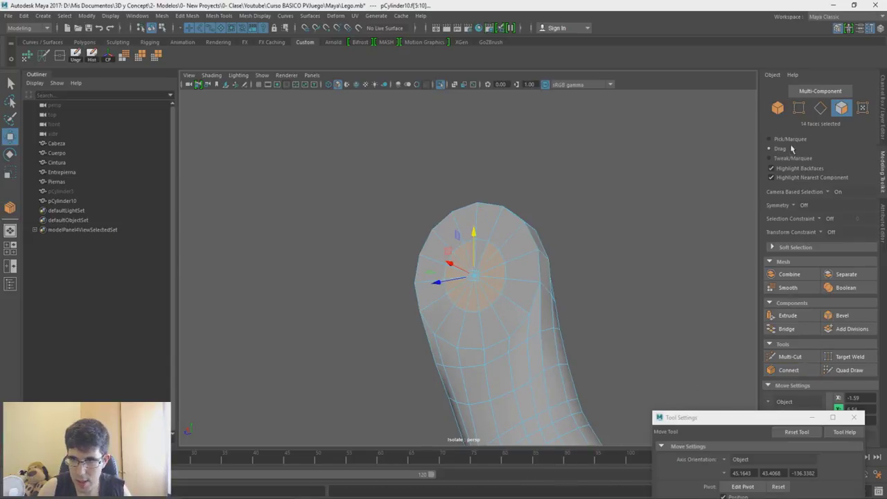
shift+right_drag(597, 213, 594, 233)
alt+drag(573, 283, 523, 286)
drag(408, 304, 388, 309)
alt+drag(391, 309, 574, 319)
alt+drag(574, 320, 416, 314)
key(w)
alt+right_drag(449, 259, 473, 317)
Step: Bevel the shoulder cap's rim and the peg's base and end edge loops with fraction 0.4 and 2 segments
right_click(563, 229)
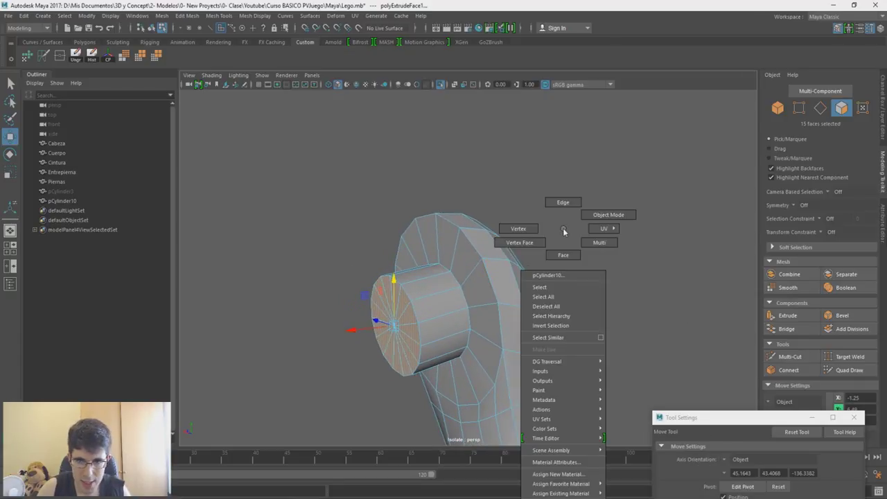
click(563, 202)
double_click(474, 245)
shift+double_click(498, 382)
mouse_move(498, 382)
alt+mouse_down()
mouse_move(545, 372)
mouse_move(492, 383)
alt+mouse_up()
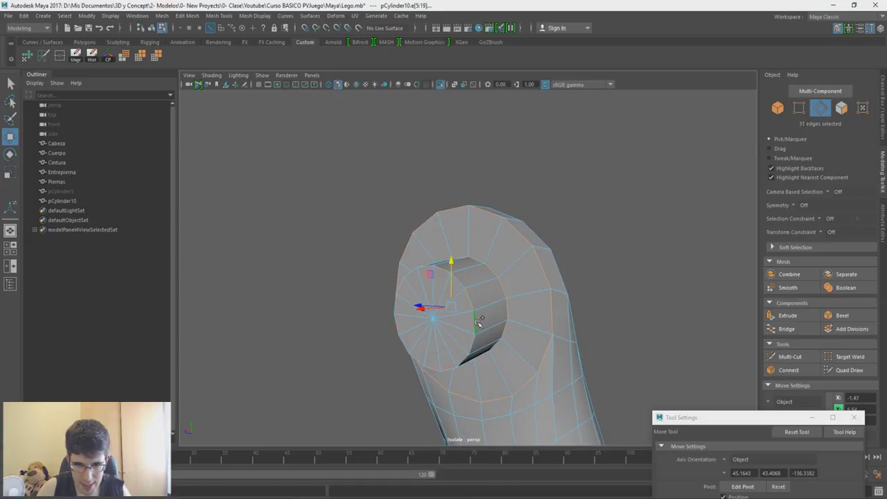
shift+right_drag(593, 258, 617, 257)
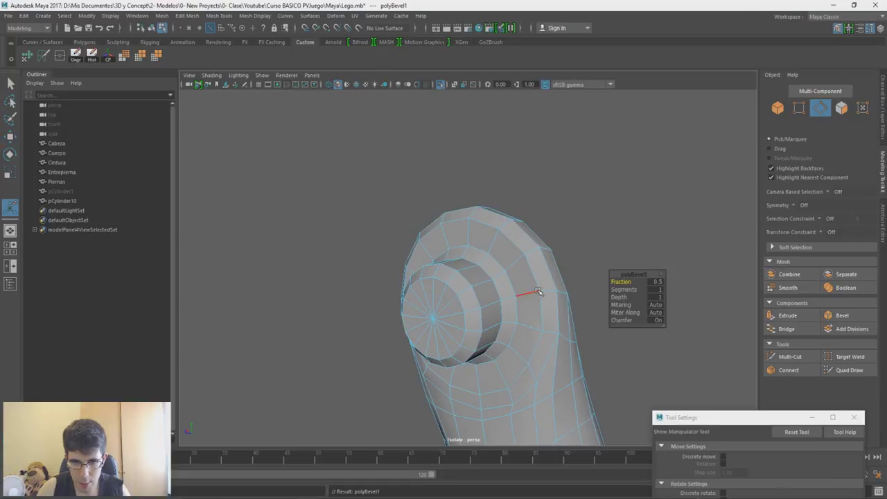
mouse_move(617, 279)
mouse_down()
mouse_move(636, 289)
mouse_move(628, 282)
mouse_up()
alt+drag(607, 204, 560, 217)
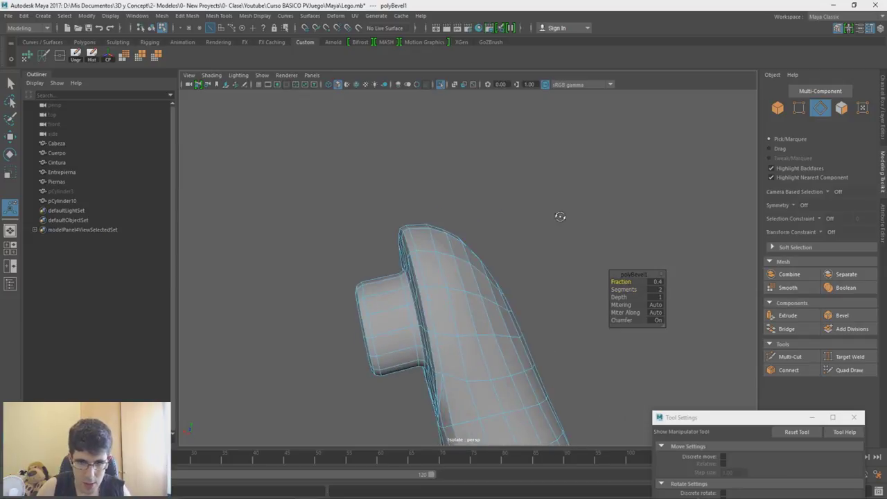
Step: Return the arm to object mode, end its isolation and mirror it to the other side of the body
alt+right_drag(495, 314, 516, 263)
right_drag(539, 309, 579, 216)
key(w)
alt+right_drag(529, 326, 514, 282)
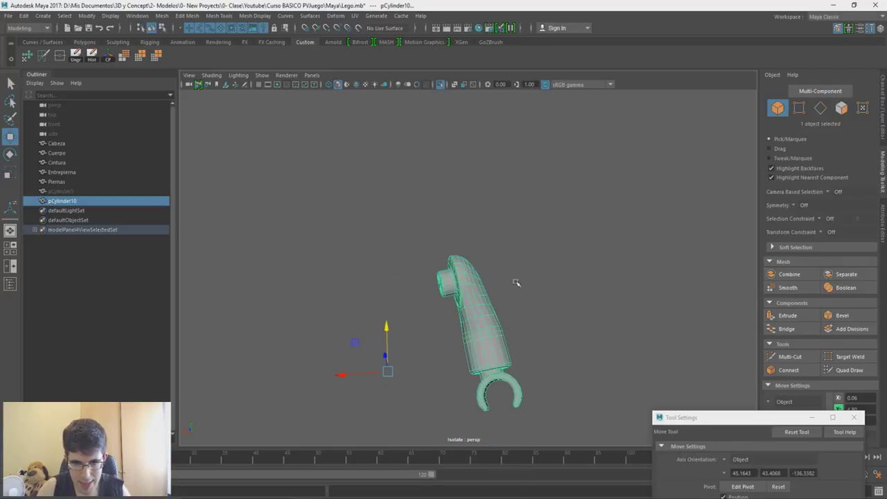
key(ctrl+1)
alt+drag(512, 307, 514, 285)
shift+right_drag(513, 285, 484, 382)
alt+right_drag(485, 367, 474, 263)
key(w)
alt+drag(470, 276, 454, 298)
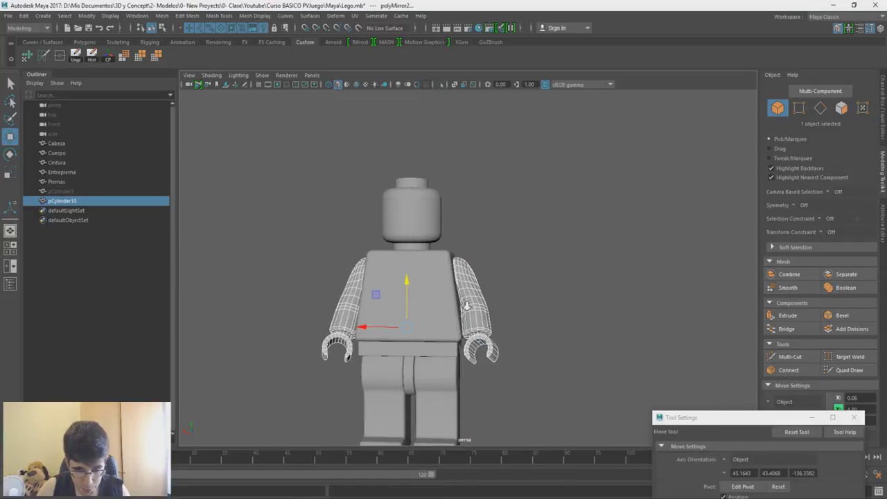
Step: Compare the minifigure's arms and overall proportions with the Spider-Man reference photo in the Photos app, and return to Maya
alt+right_drag(467, 305, 462, 262)
alt+middle_drag(461, 262, 509, 239)
alt+right_drag(509, 239, 519, 281)
mouse_move(513, 288)
alt+mouse_down()
mouse_move(693, 295)
mouse_move(504, 298)
alt+mouse_up()
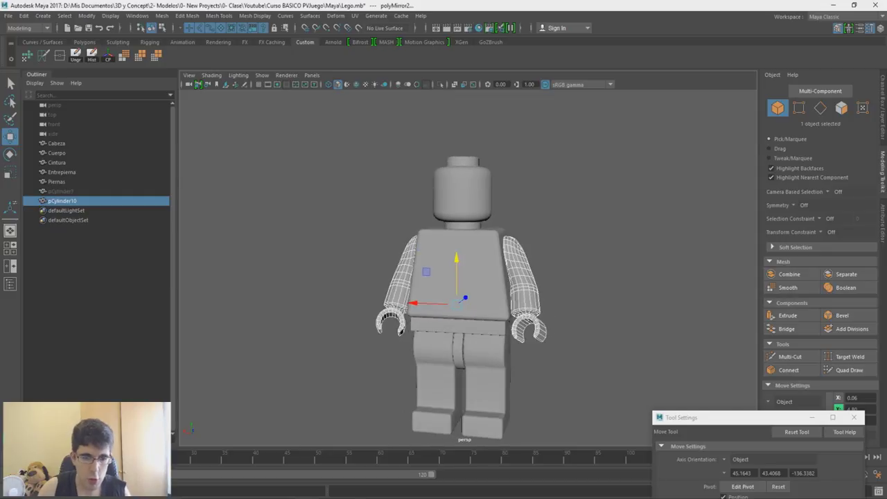
click(352, 497)
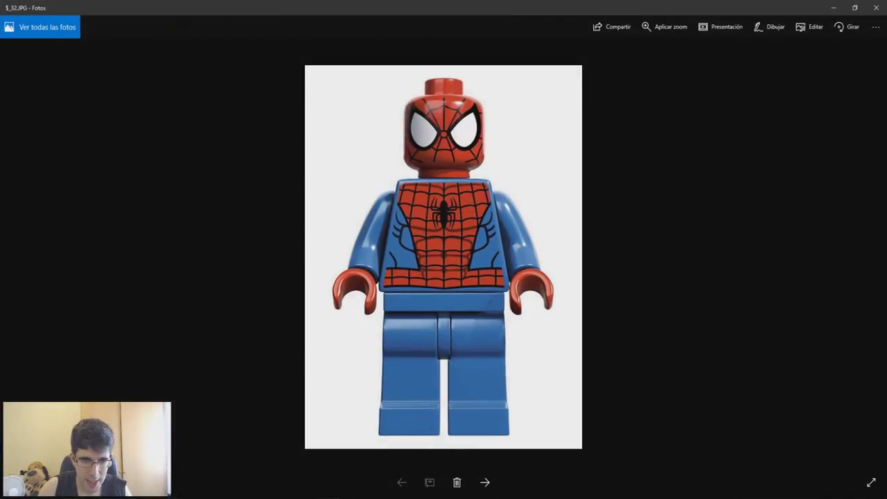
click(352, 497)
click(352, 497)
click(352, 496)
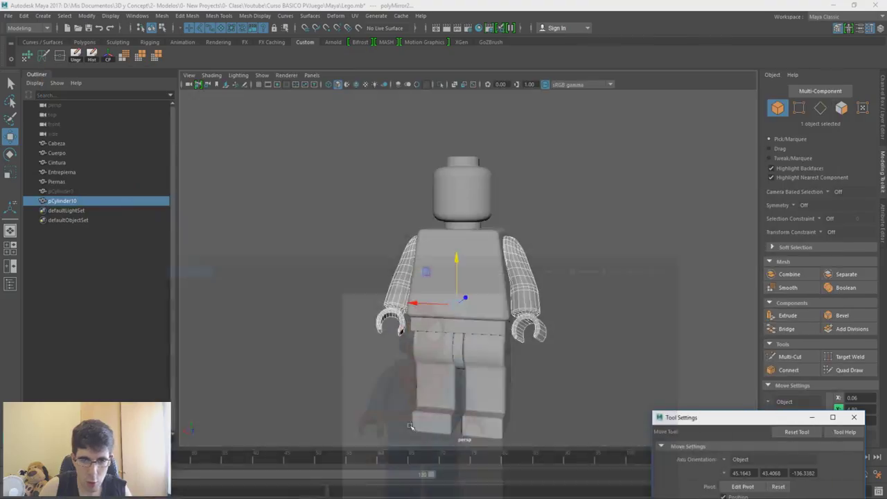
Step: Select all faces of one C-shaped hand and set the Move tool's axis orientation to Component
alt+right_drag(409, 441, 495, 439)
right_drag(625, 338, 624, 259)
alt+drag(620, 264, 633, 268)
double_click(590, 355)
alt+right_drag(589, 355, 616, 475)
alt+middle_drag(615, 358, 434, 214)
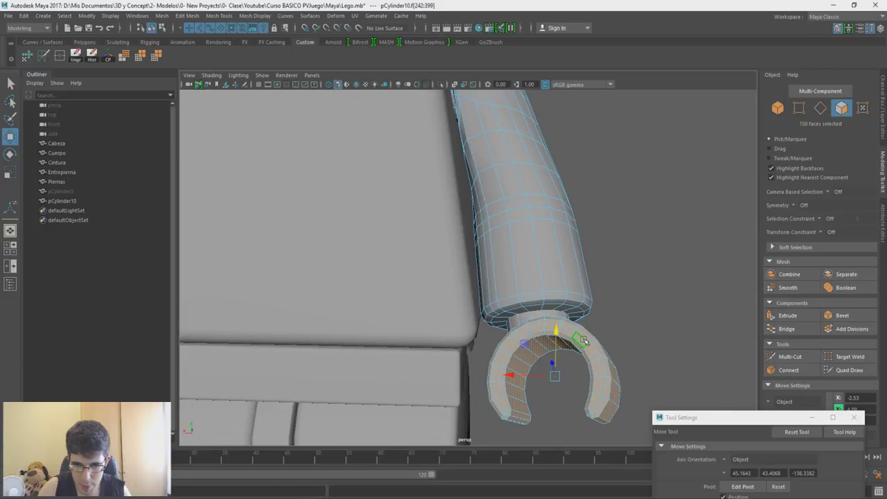
alt+drag(554, 375, 549, 342)
mouse_move(570, 310)
alt+mouse_down()
mouse_move(568, 333)
mouse_move(562, 319)
alt+mouse_up()
key(ctrl+z)
drag(692, 417, 690, 185)
click(722, 230)
click(722, 232)
click(745, 252)
drag(604, 355, 584, 335)
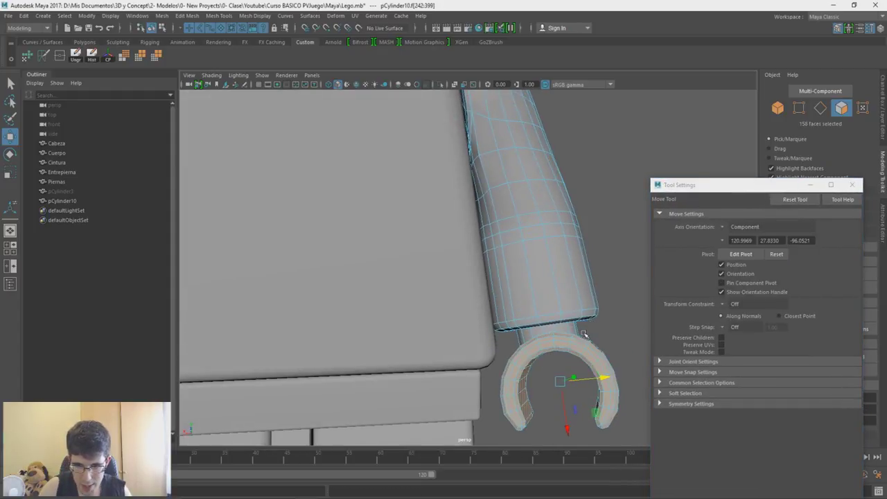
Step: Add the wrist connector's faces to the selection and scale the hand and connector up slightly together
shift+double_click(572, 328)
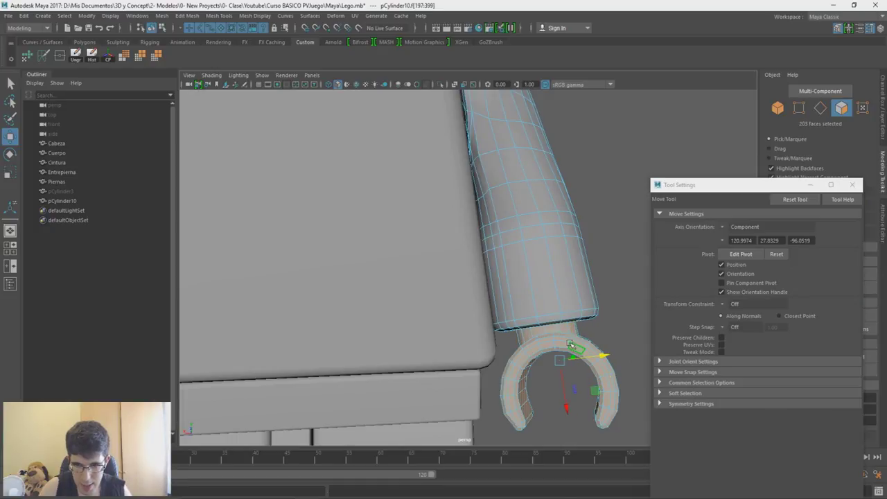
key(r)
drag(560, 361, 571, 352)
alt+right_drag(559, 371, 559, 296)
alt+right_drag(546, 344, 537, 305)
alt+drag(537, 305, 521, 350)
alt+right_drag(520, 364, 506, 261)
Step: Mirror the arm object again so the resized hand is repeated on the opposite side
right_drag(548, 232, 580, 220)
shift+right_drag(542, 250, 503, 221)
key(w)
alt+drag(502, 242, 515, 268)
alt+middle_drag(514, 265, 524, 265)
alt+right_drag(513, 258, 527, 350)
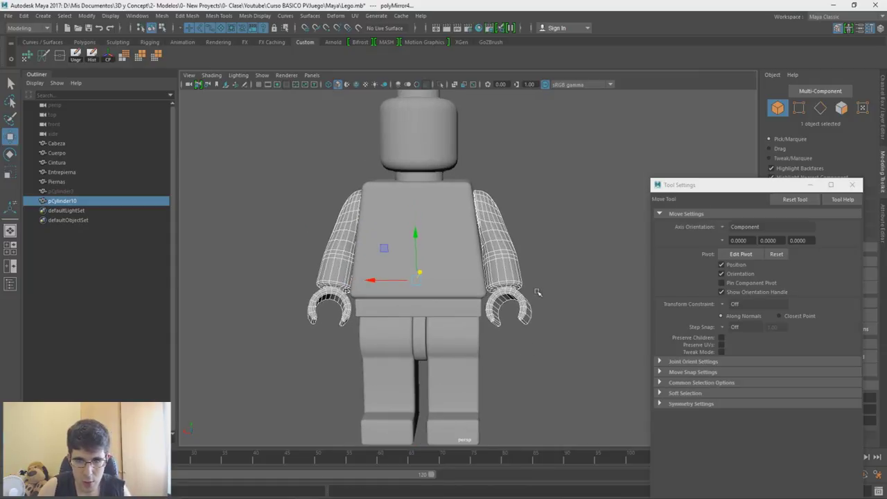
Step: Select the faces of one hand and lower arm, enable Soft Select and reposition them slightly
alt+drag(537, 293, 540, 301)
right_drag(559, 232, 558, 264)
drag(556, 360, 481, 277)
alt+right_drag(491, 269, 511, 329)
alt+drag(520, 279, 520, 263)
key(b)
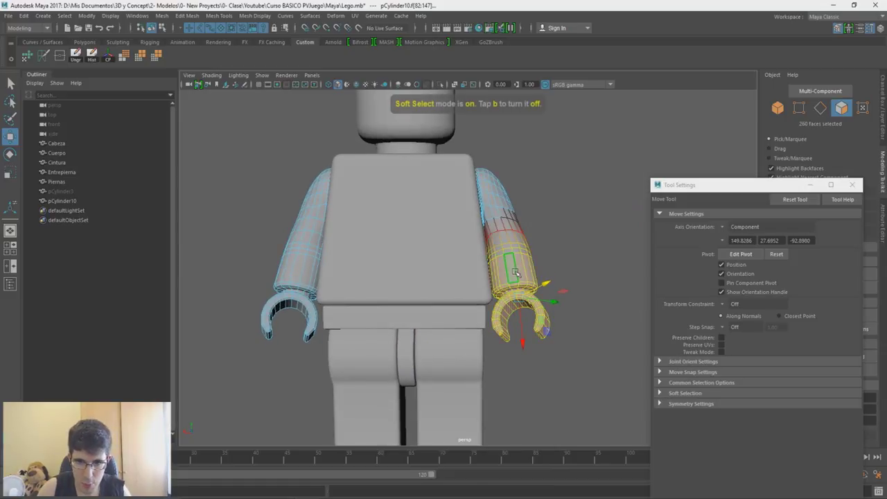
key(r)
key(w)
mouse_move(537, 298)
alt+mouse_down()
mouse_move(519, 298)
mouse_move(530, 296)
alt+mouse_up()
mouse_move(513, 316)
mouse_down()
mouse_move(431, 315)
mouse_move(523, 310)
mouse_up()
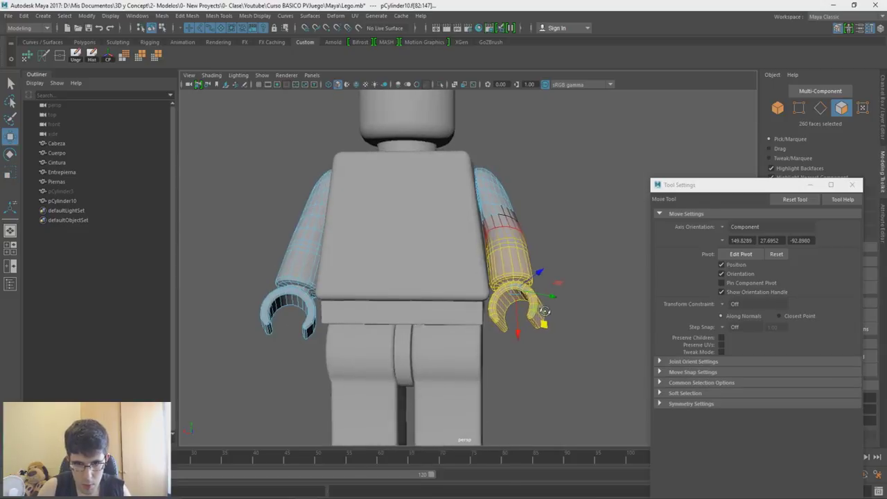
Step: Return to object mode and mirror the reshaped arm onto the opposite side
right_drag(553, 241, 600, 226)
shift+right_click(563, 251)
shift+right_drag(563, 254, 479, 285)
key(w)
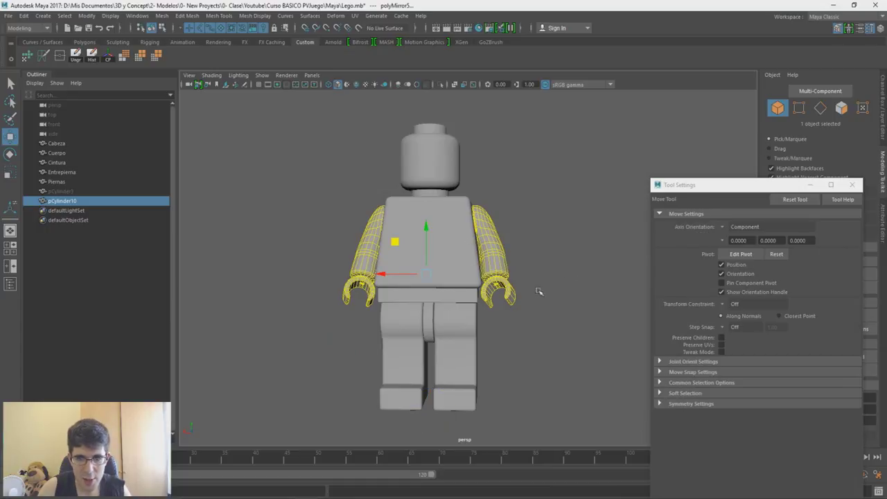
alt+right_drag(539, 289, 509, 297)
alt+drag(509, 297, 525, 317)
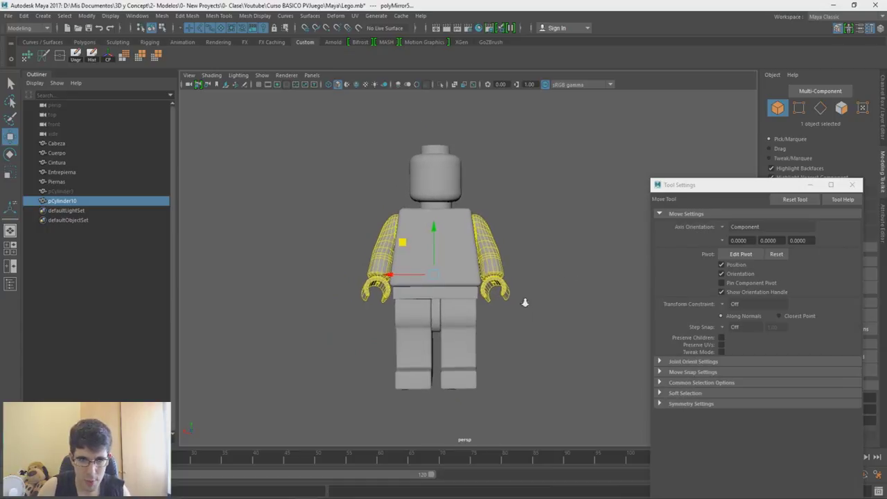
alt+right_drag(524, 317, 487, 347)
Step: Select the torso's upper vertices with soft selection, and return to object mode
click(458, 260)
right_drag(490, 174, 464, 174)
mouse_move(481, 224)
alt+mouse_down()
mouse_move(416, 231)
mouse_move(473, 229)
alt+mouse_up()
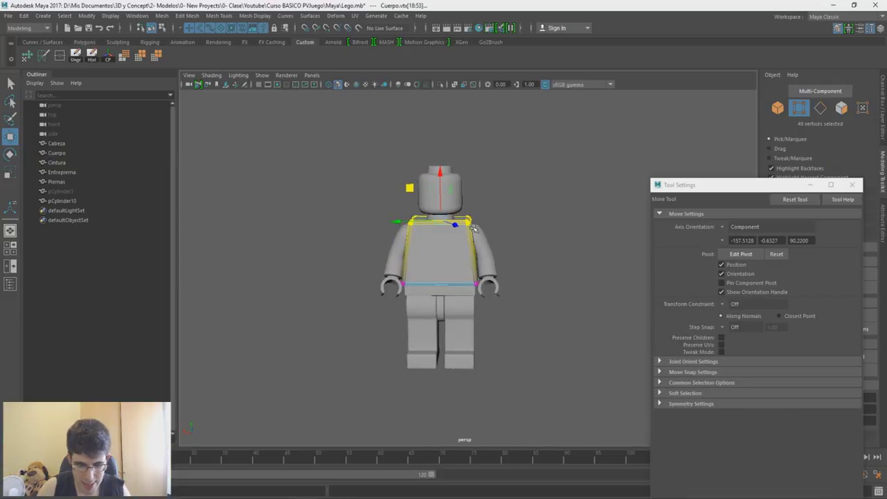
alt+drag(455, 277, 481, 231)
right_drag(493, 220, 506, 221)
Step: Examine the complete minifigure's arms, hands and proportions from several angles and distances
alt+drag(504, 224, 473, 312)
scroll(479, 295, up, 3)
scroll(468, 302, up, 3)
alt+middle_drag(459, 286, 491, 271)
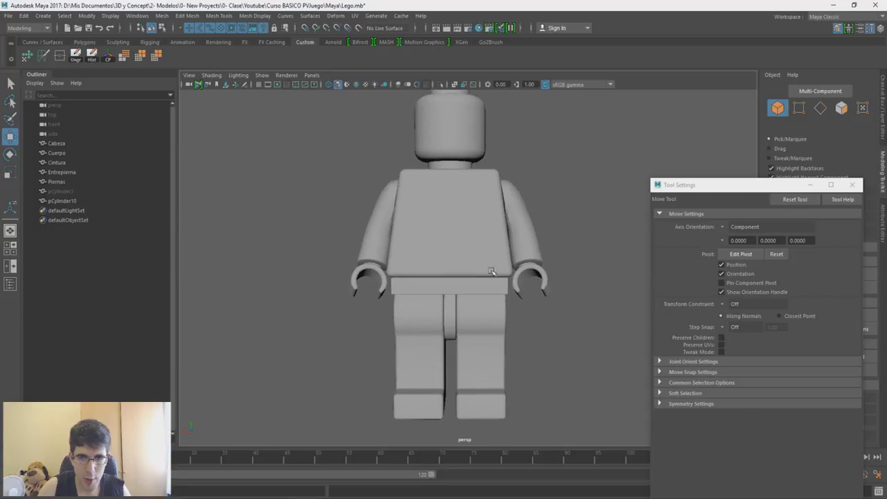
scroll(492, 279, up, 2)
alt+drag(465, 287, 398, 275)
mouse_move(523, 224)
alt+mouse_down()
mouse_move(521, 242)
mouse_move(526, 227)
alt+mouse_up()
scroll(524, 234, down, 3)
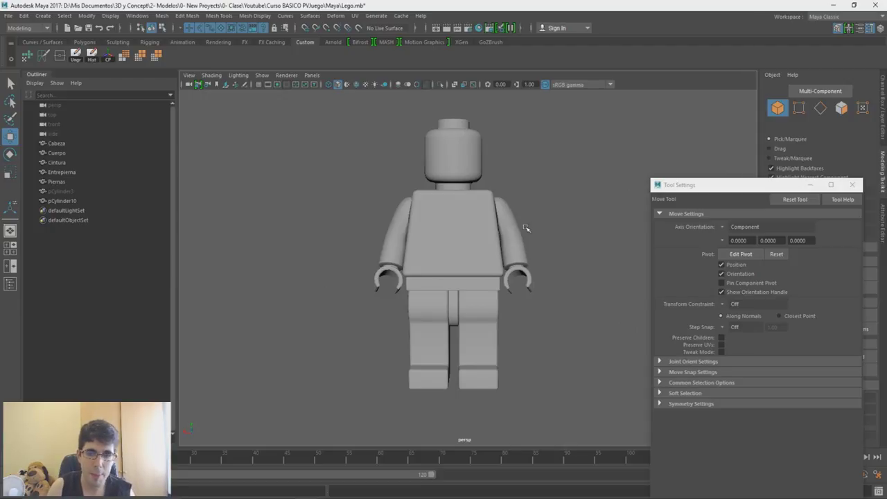
alt+right_drag(528, 231, 558, 433)
click(585, 217)
mouse_move(596, 216)
alt+mouse_down()
mouse_move(577, 211)
mouse_move(604, 209)
alt+mouse_up()
alt+middle_drag(602, 215, 549, 228)
scroll(548, 228, down, 3)
alt+drag(548, 228, 540, 255)
scroll(539, 243, down, 3)
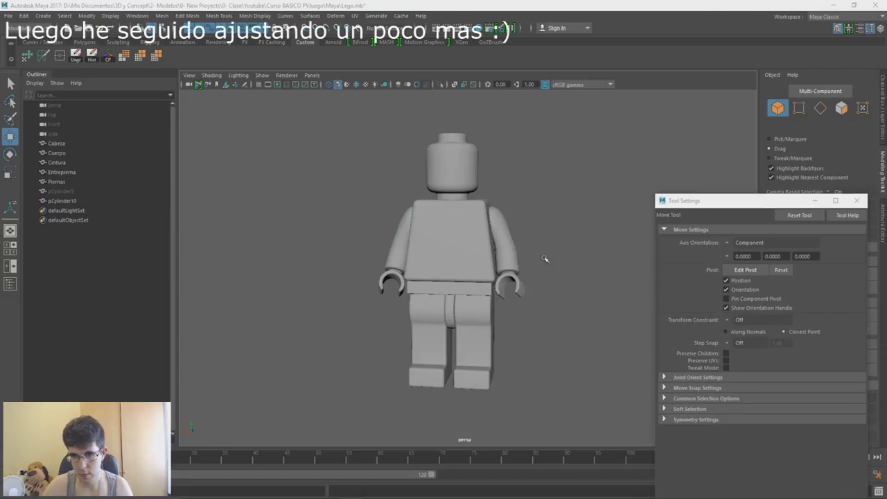
Step: Select the torso's top vertices in a side view and scale them slightly inward along the body's depth
alt+drag(494, 253, 452, 250)
click(444, 203)
right_drag(497, 179, 462, 181)
key(ctrl+z)
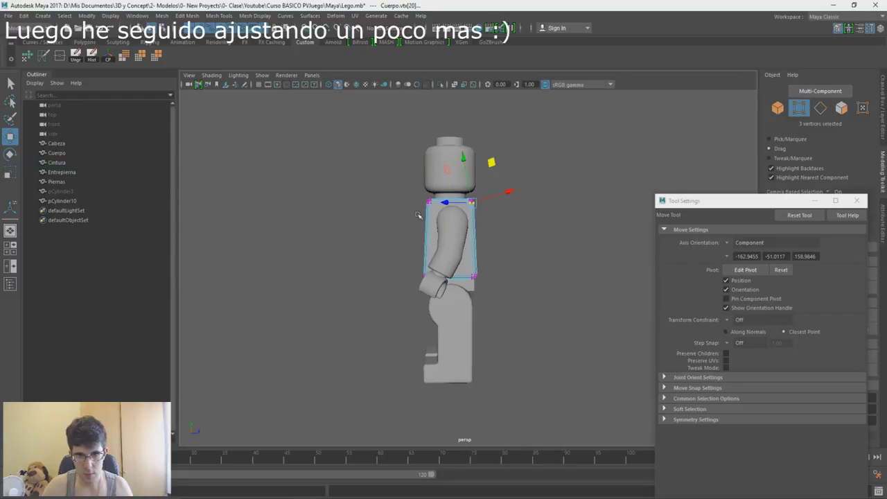
drag(563, 181, 419, 208)
key(r)
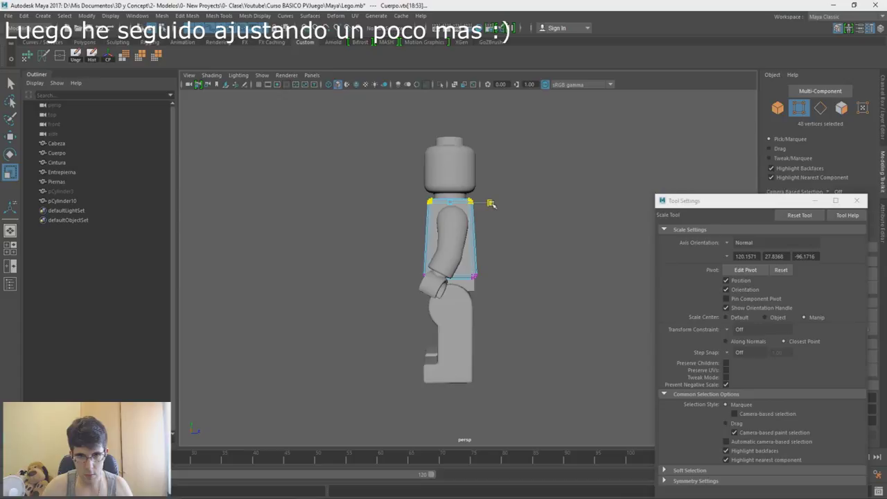
drag(493, 203, 492, 204)
alt+drag(465, 227, 471, 228)
click(452, 223)
right_drag(509, 216, 553, 200)
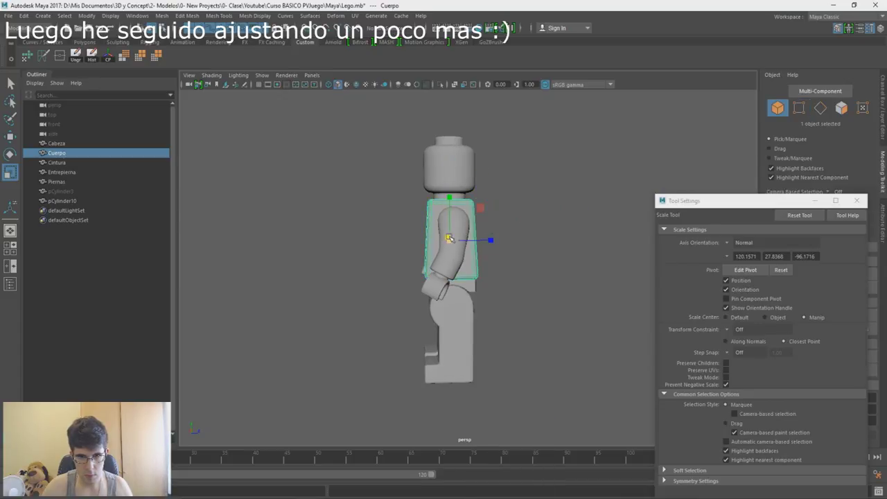
Step: Move the pair of arms slightly along the body's depth to realign them with the torso
click(454, 248)
key(w)
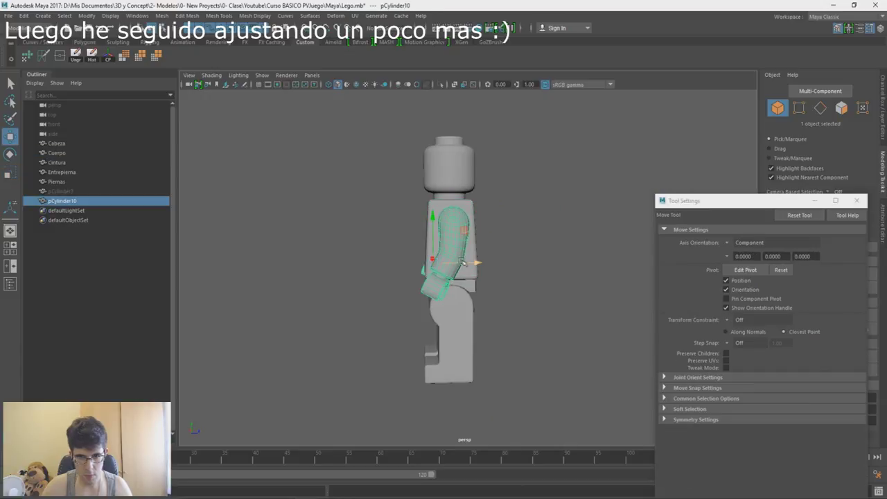
drag(461, 262, 548, 242)
right_drag(549, 232, 586, 223)
click(531, 268)
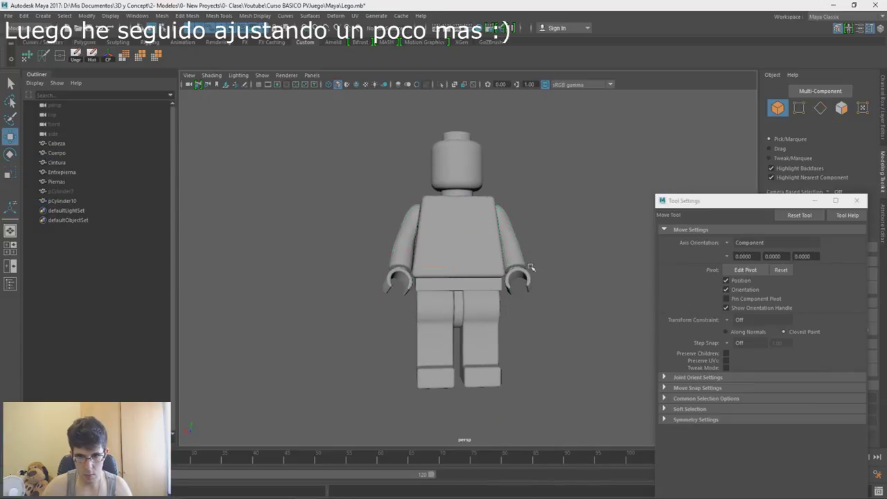
alt+drag(532, 268, 524, 273)
alt+right_drag(525, 274, 545, 384)
alt+drag(544, 384, 530, 357)
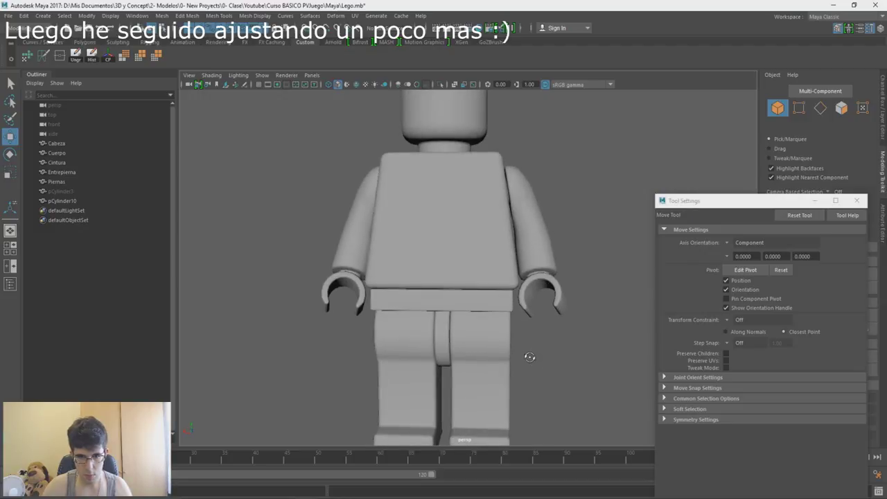